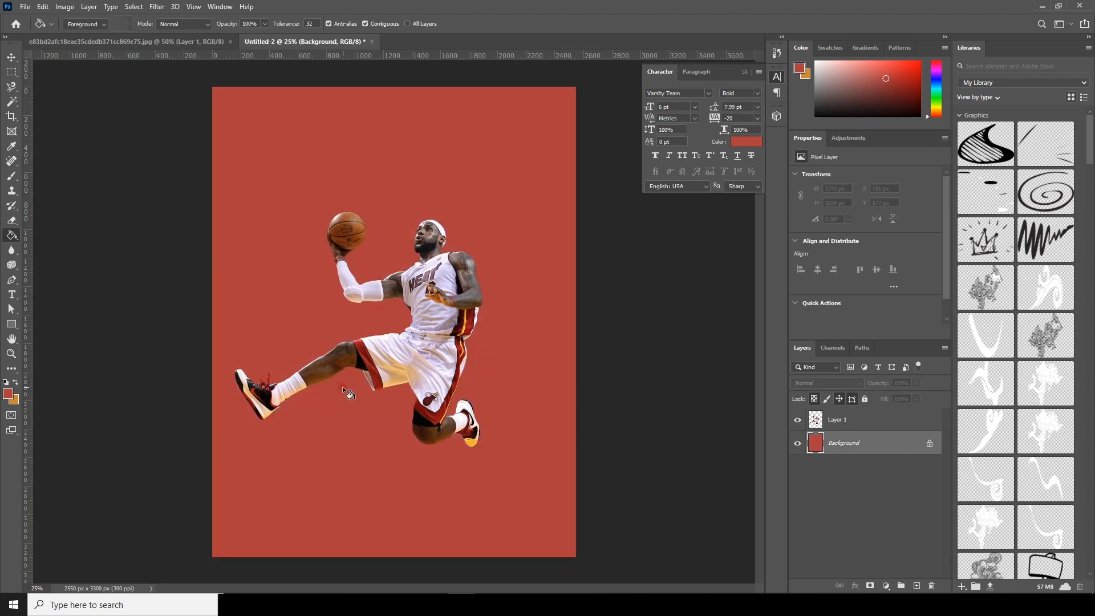
Nudge the player cutout slightly down and to the right, and add an empty layer above it
click(12, 57)
drag(447, 330, 449, 332)
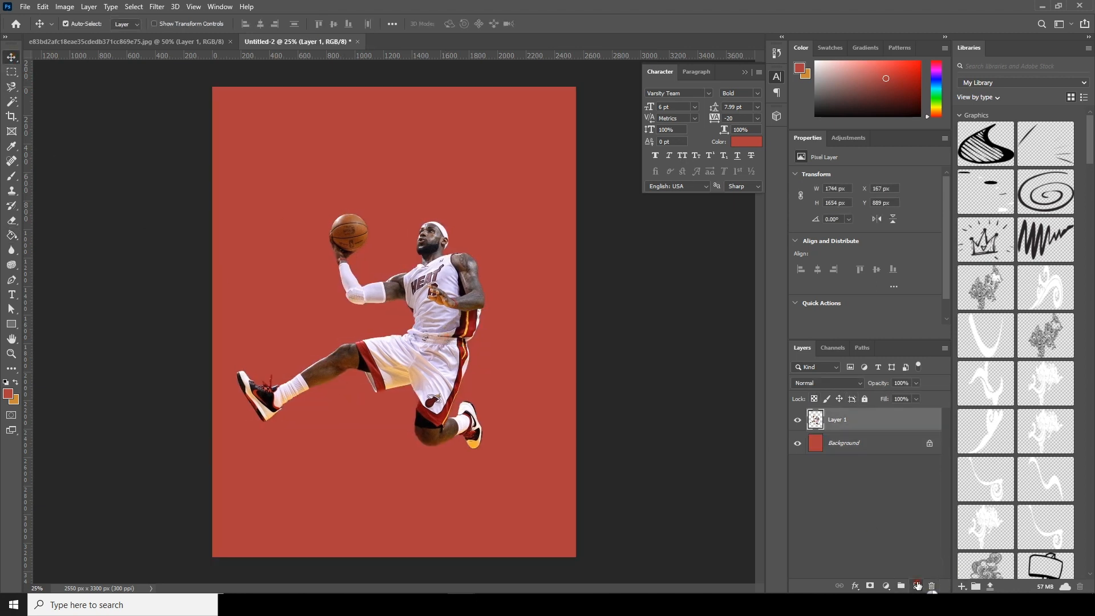
click(918, 586)
Choose brush 18 from the windy splatter brush set and sample pale lavender ebe0fa from the shorts as the foreground colour
key(b)
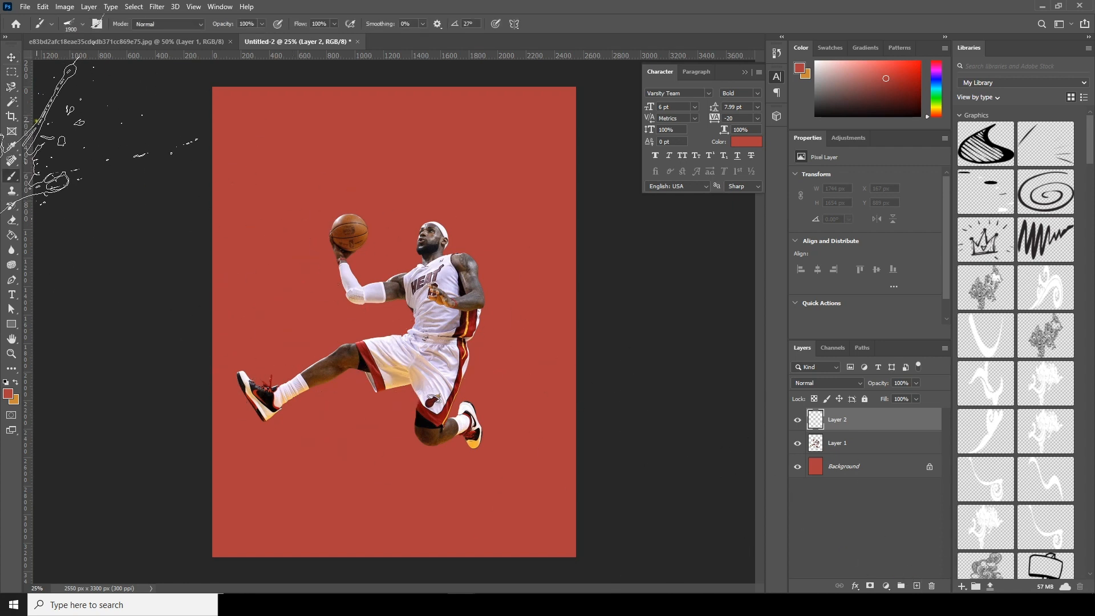
click(82, 26)
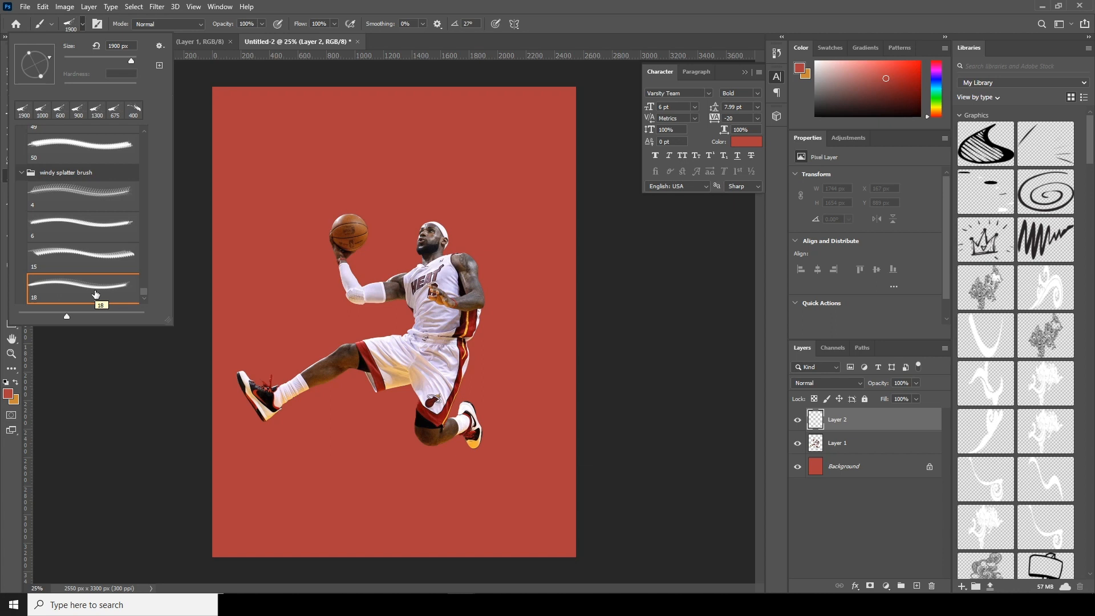
click(8, 393)
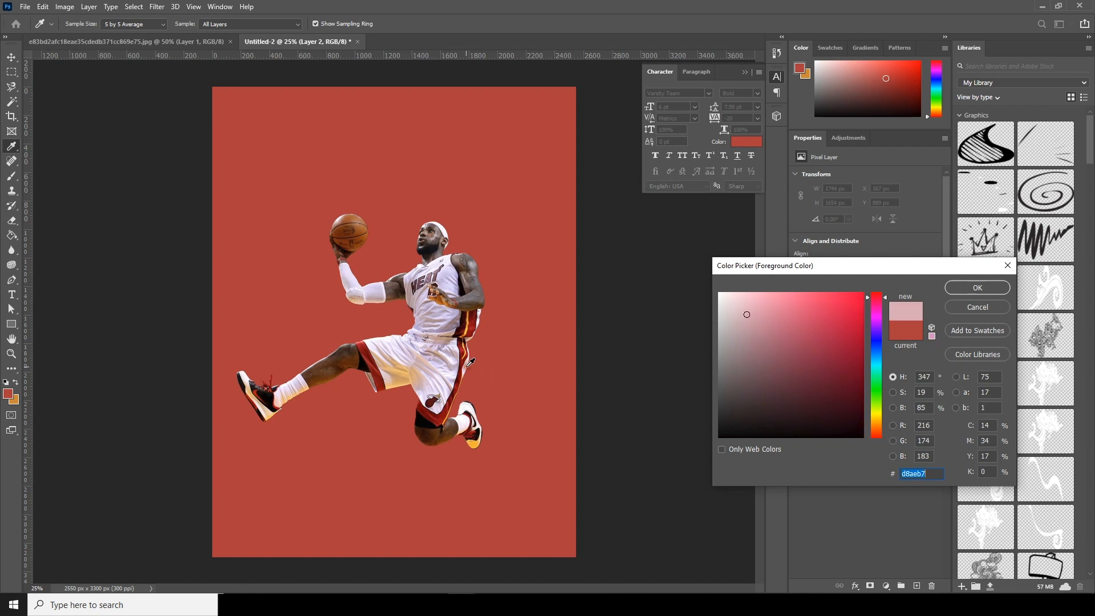
click(458, 370)
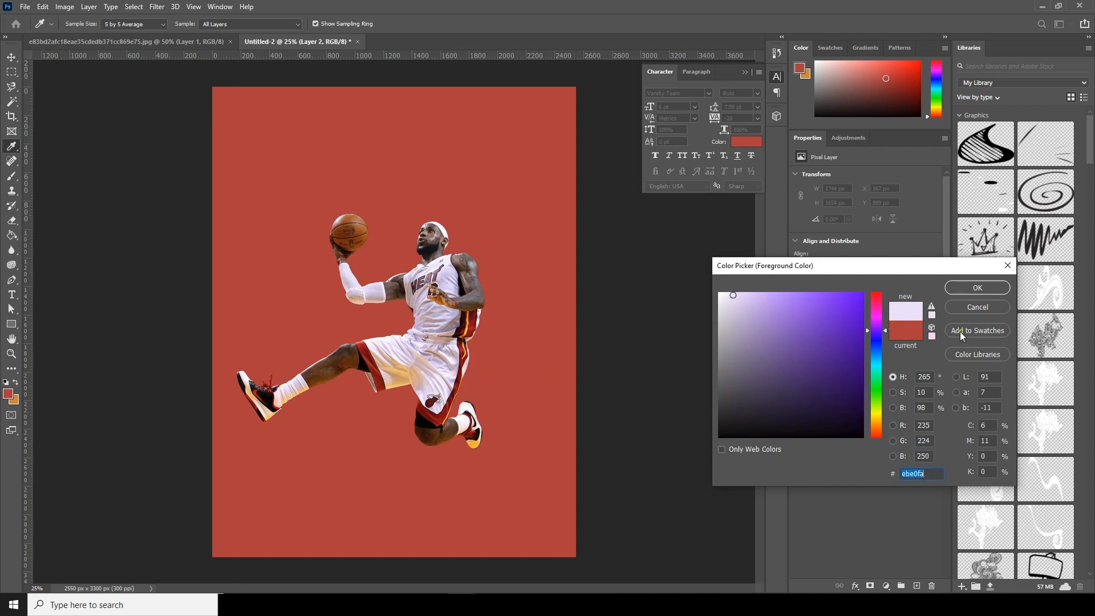
click(964, 289)
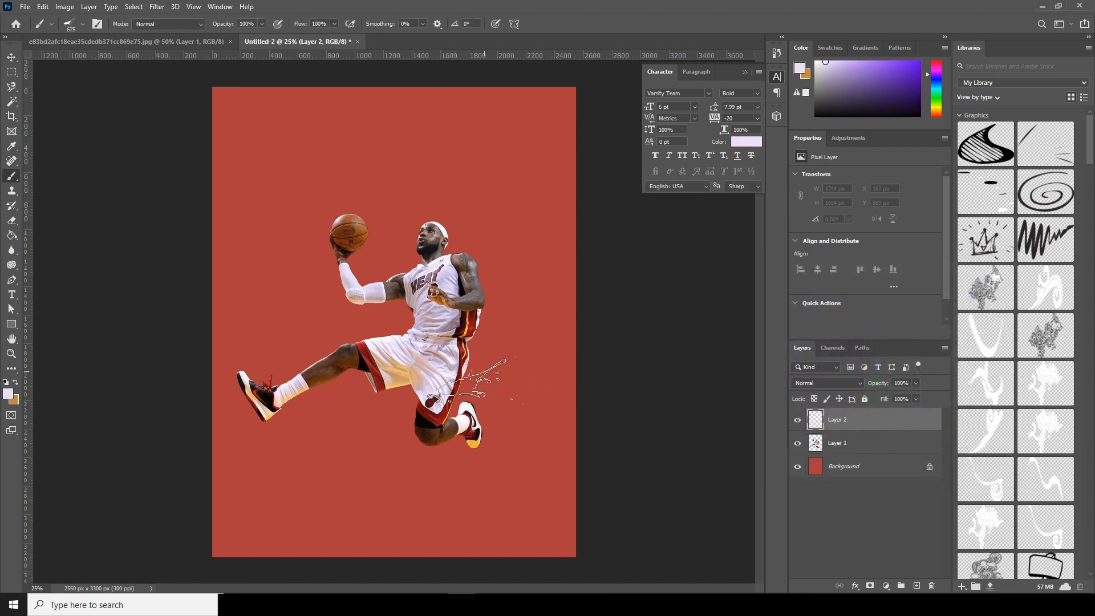
Rotate the splatter brush tip to 29°
click(85, 24)
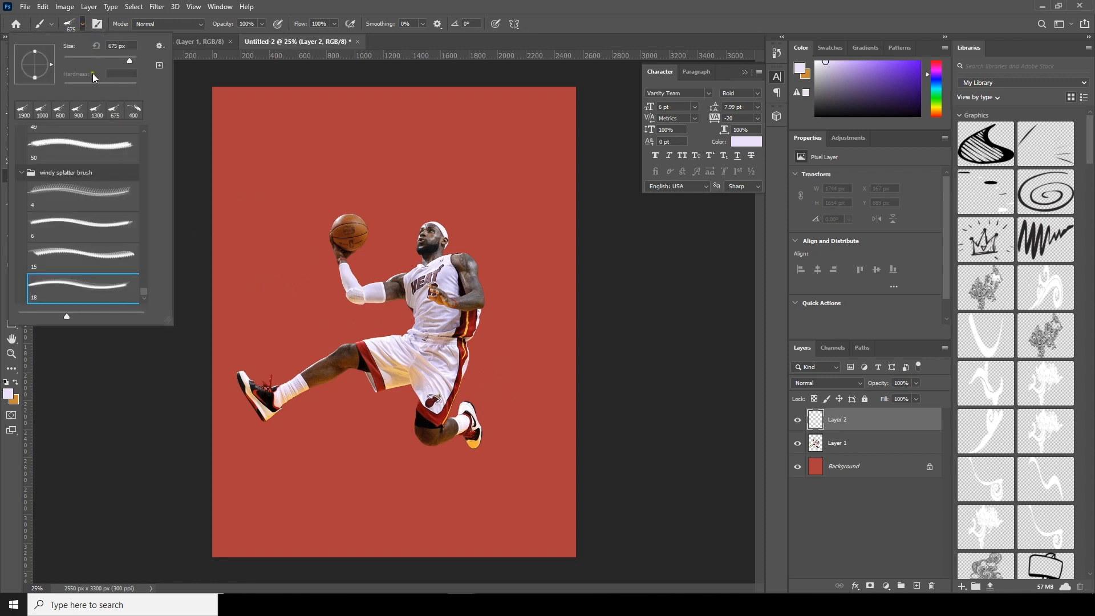
drag(58, 64, 51, 59)
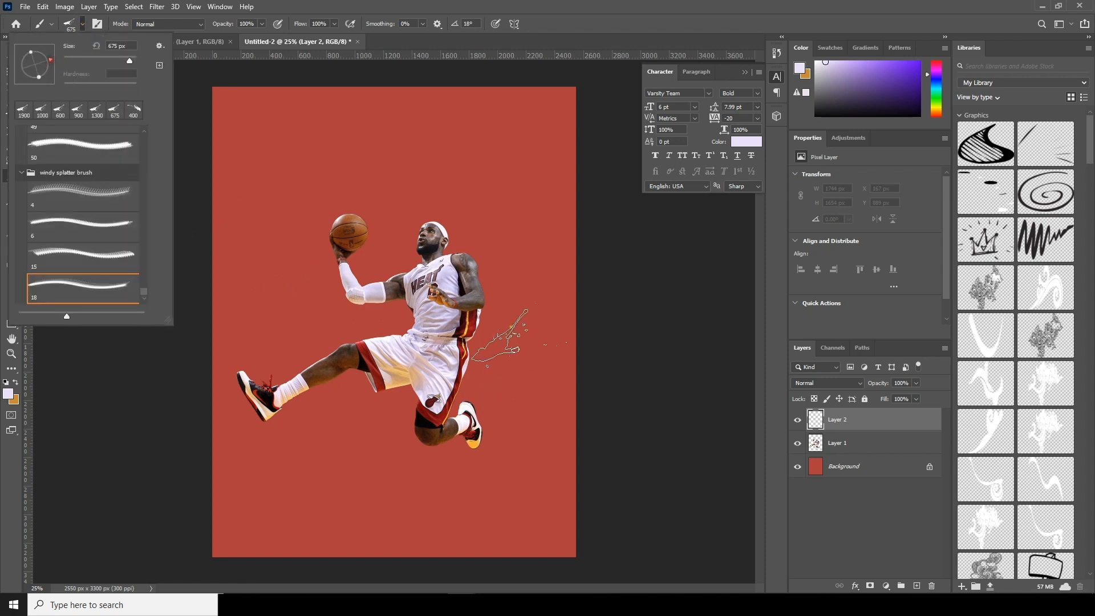
drag(53, 63, 50, 56)
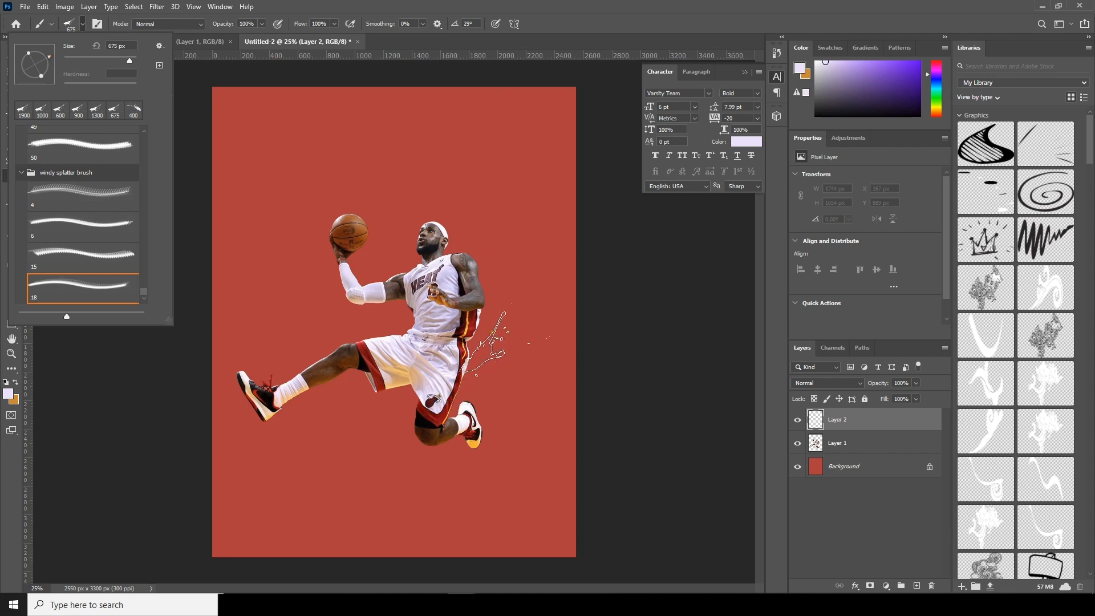
Reduce the brush size and stamp a small splatter off the back edge of the shorts, just below the waistband
key(ctrl+plus)
key(ctrl+plus)
key(ctrl+plus)
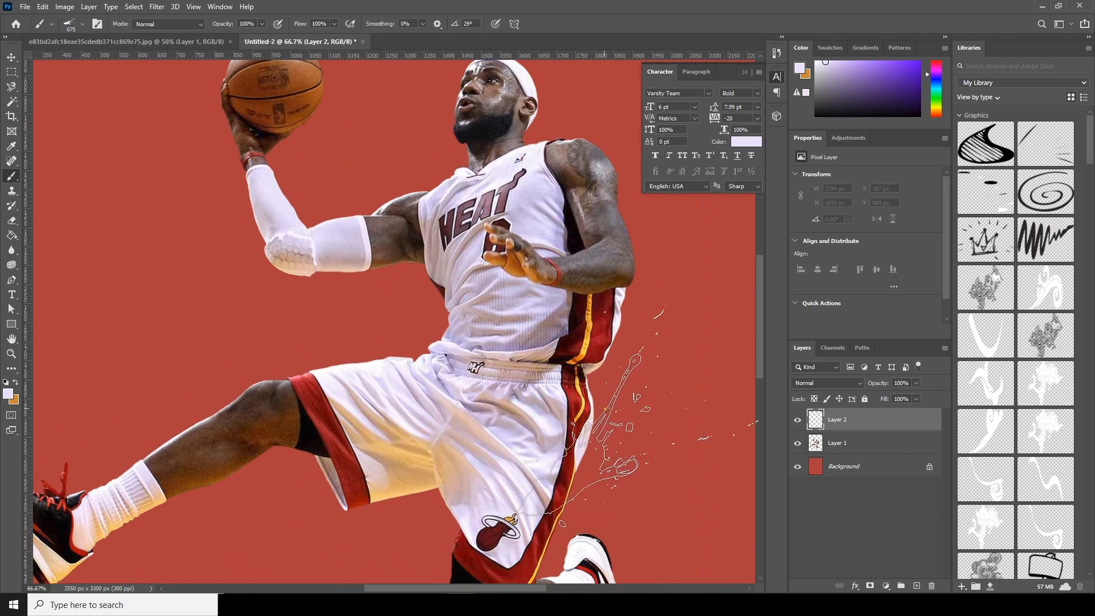
mouse_move(583, 404)
mouse_down()
mouse_move(463, 409)
mouse_move(481, 369)
mouse_up()
key(bracketleft)
key(bracketleft)
key(bracketleft)
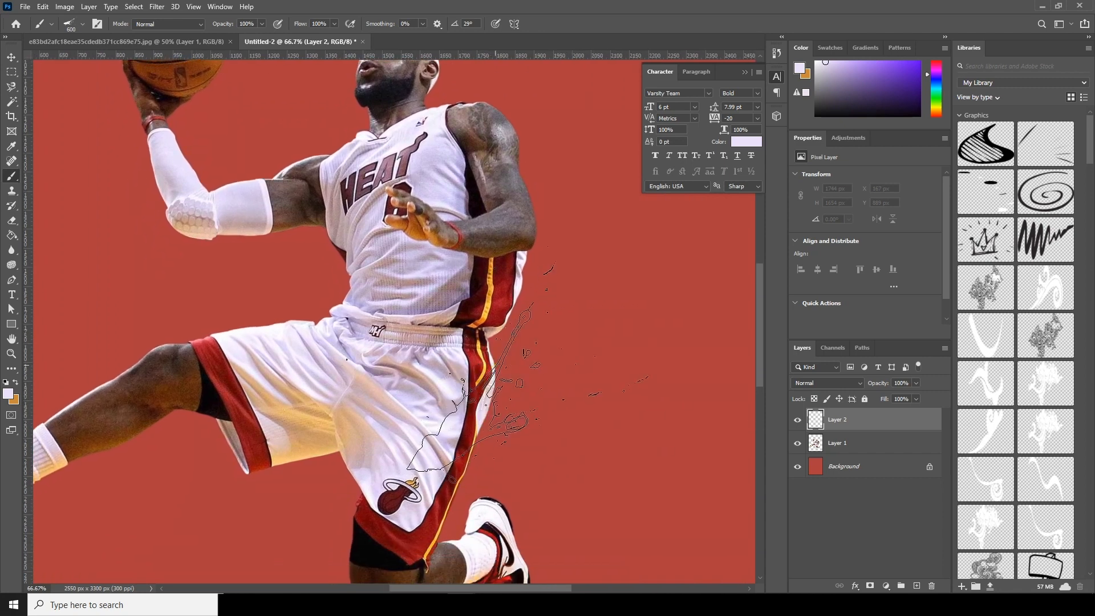
key(bracketleft)
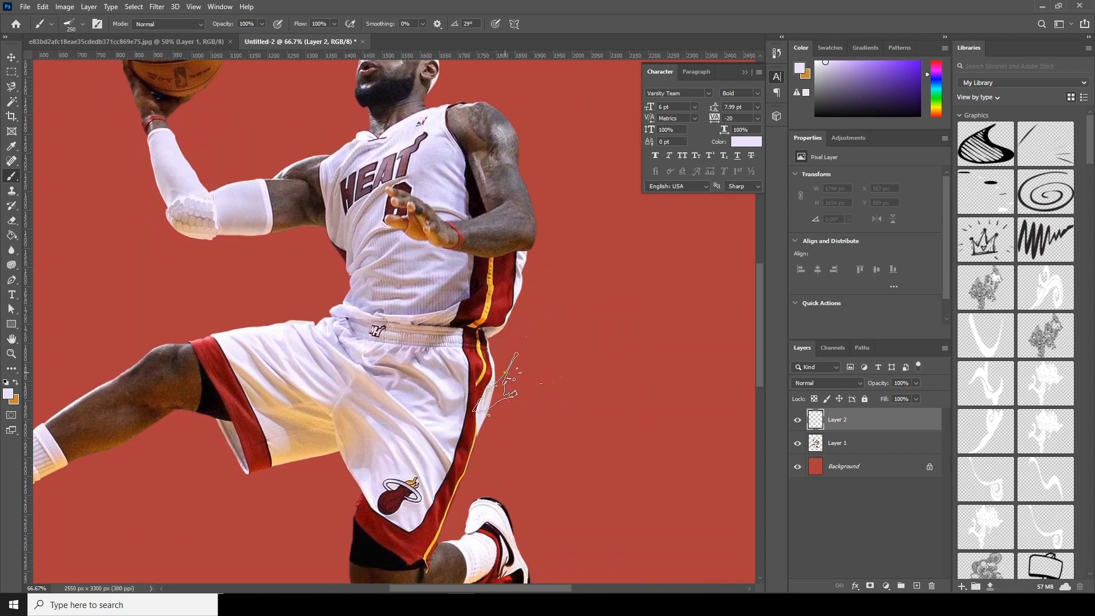
click(510, 379)
Stamp a larger splatter over the first one at the back of the waistband with a 400 px brush
key(bracketright)
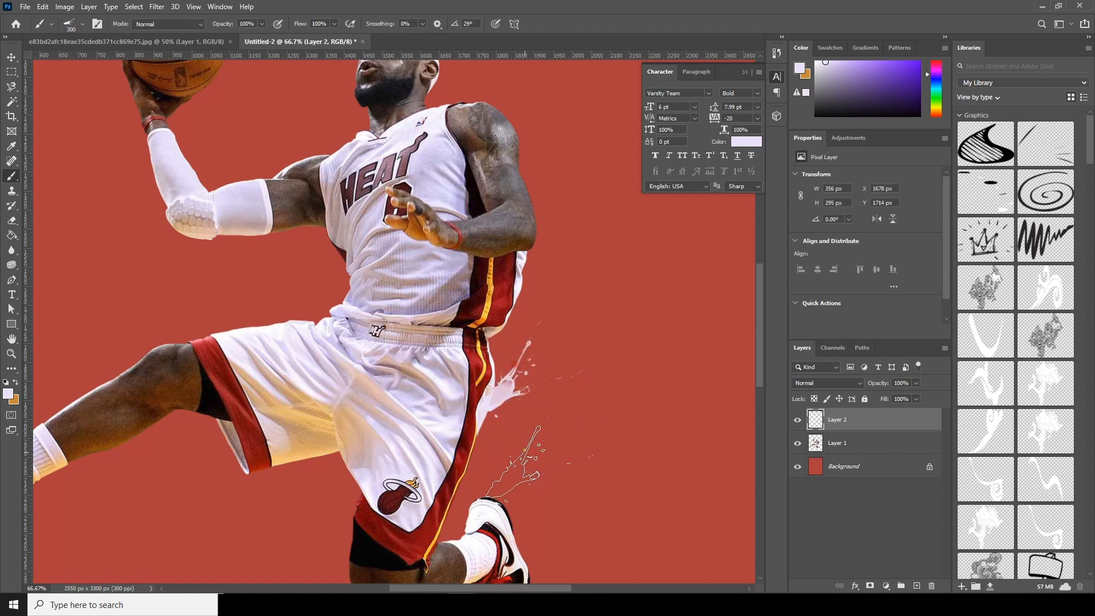
key(bracketright)
key(bracketright)
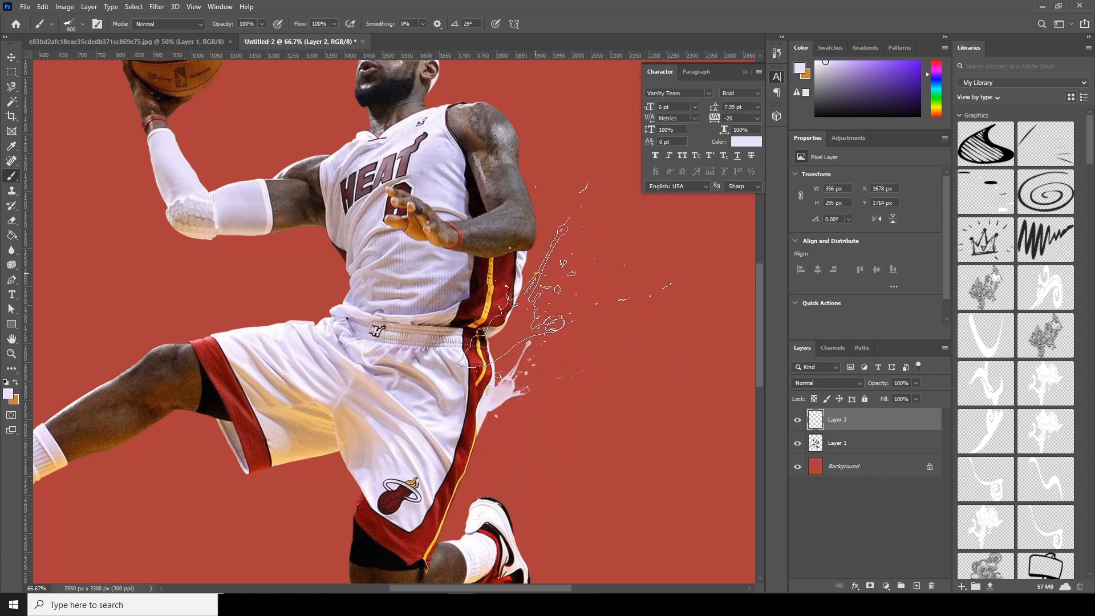
key(bracketleft)
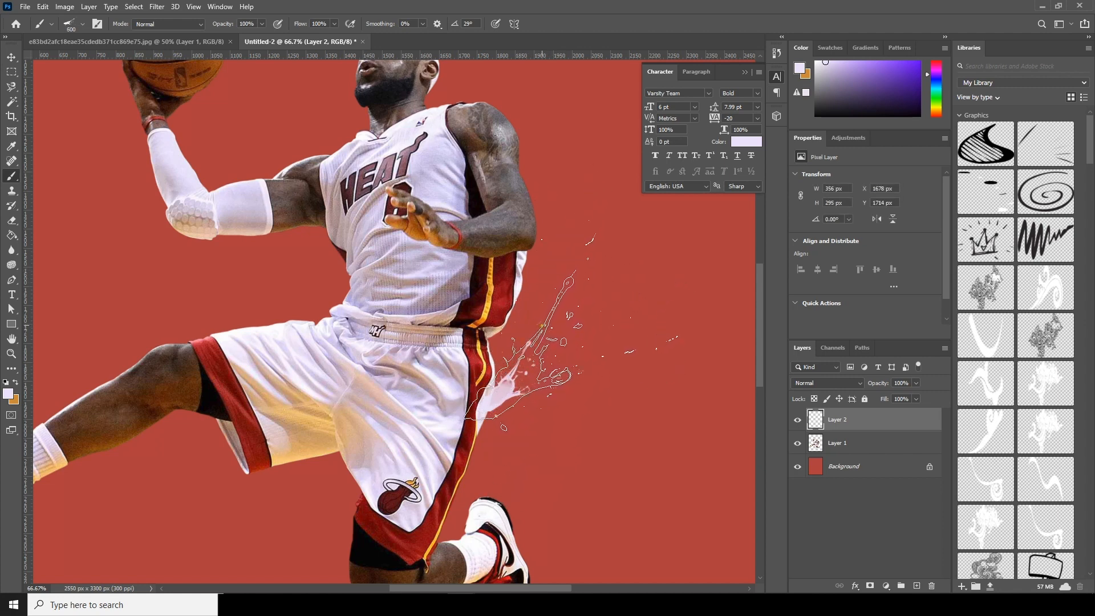
key(bracketleft)
click(501, 350)
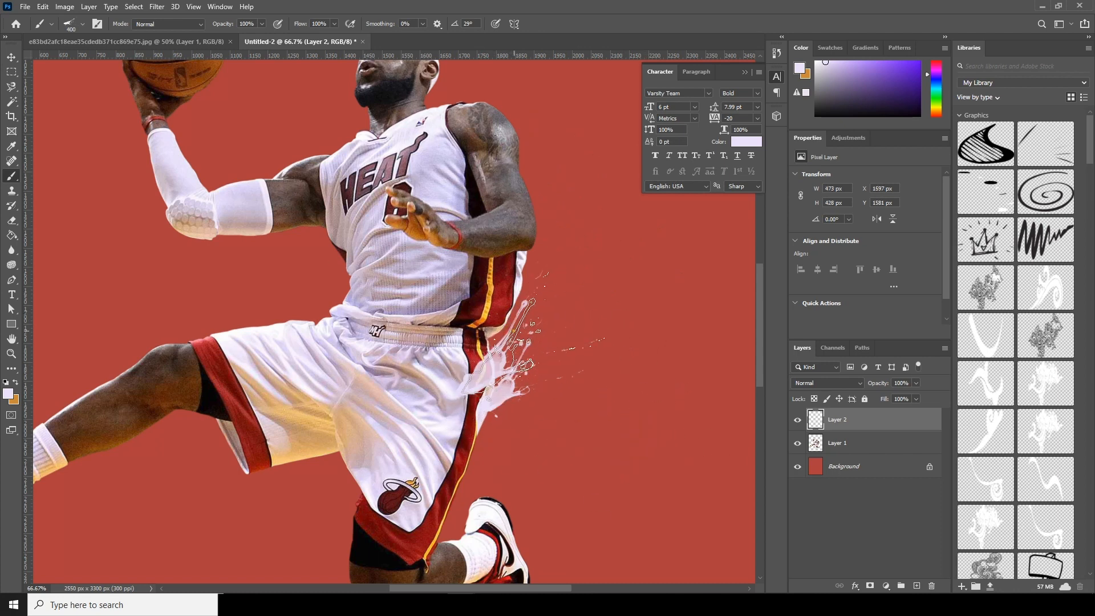
Set the foreground colour to the light tone eee3f4 sampled from the lower back edge of the jersey
key(bracketleft)
key(bracketleft)
key(bracketleft)
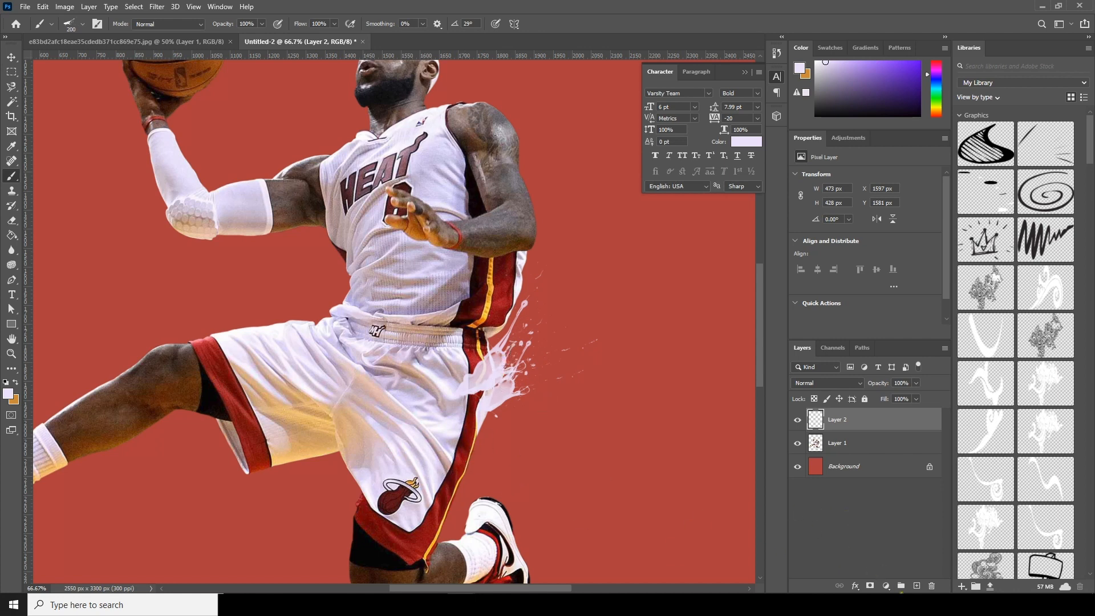
click(7, 392)
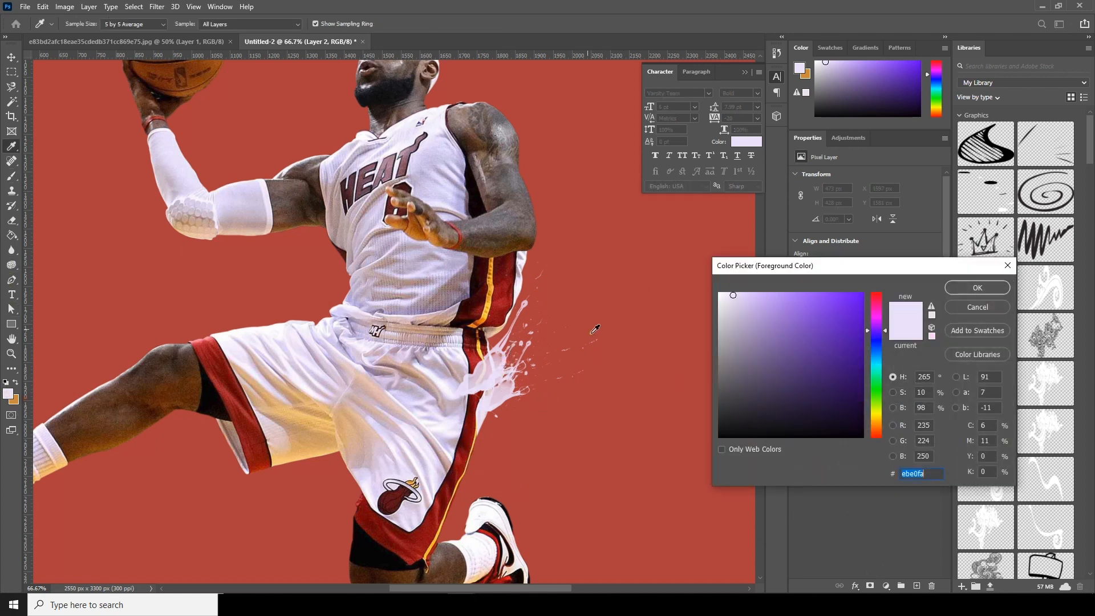
click(521, 279)
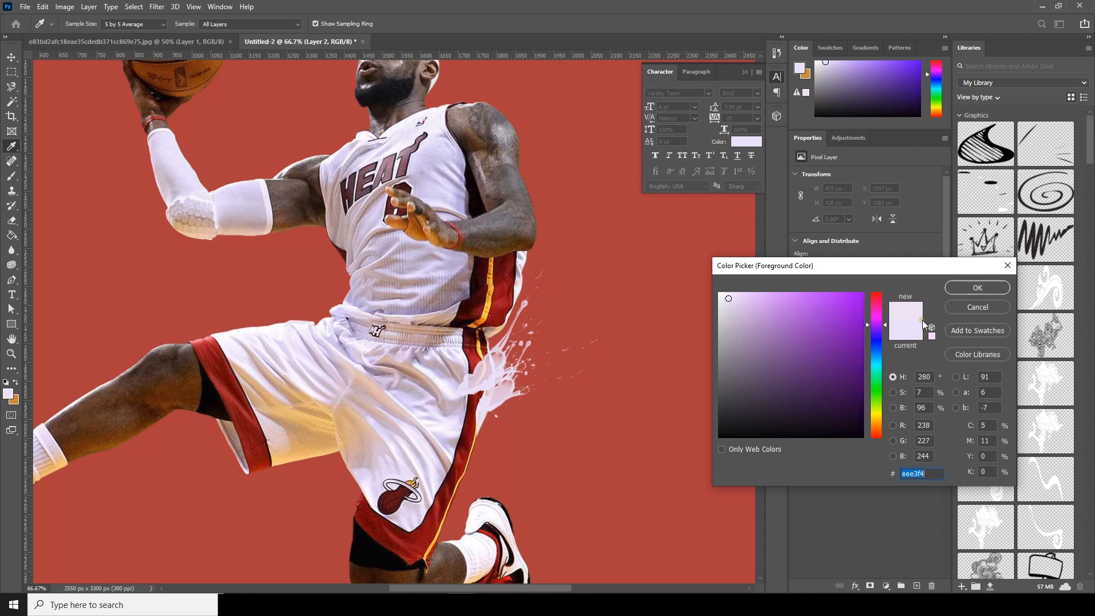
click(977, 287)
Stamp a splatter coming off the jersey's back edge below the elbow with a 300 px brush
click(548, 254)
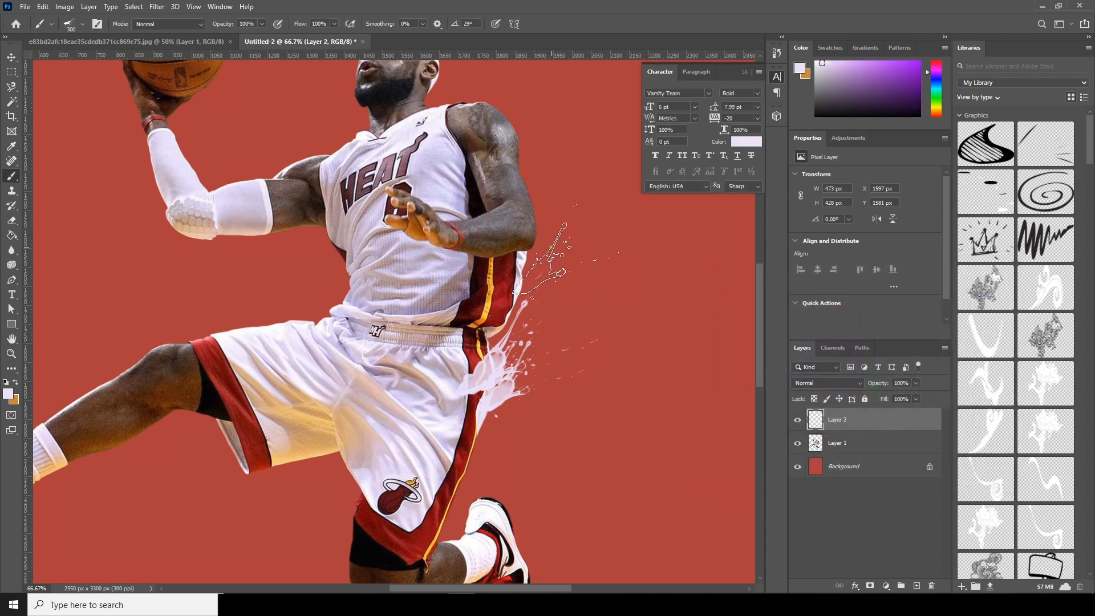
key(bracketleft)
click(516, 365)
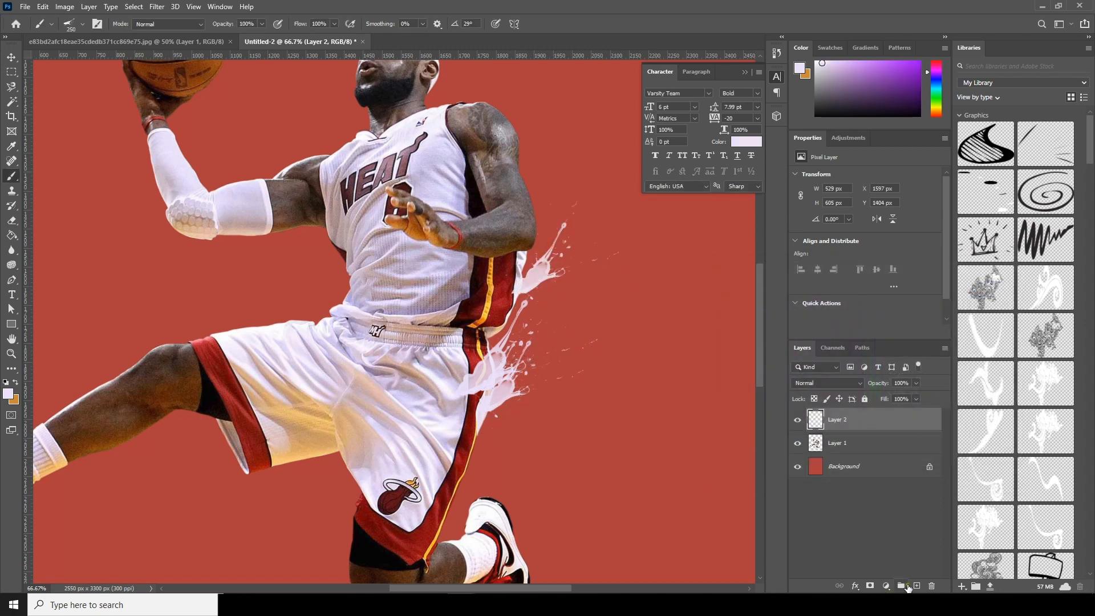
Add another layer and stamp a 600 px splatter on it to bridge the jersey and shorts splatters
click(915, 587)
key(bracketright)
key(bracketright)
key(bracketright)
key(bracketright)
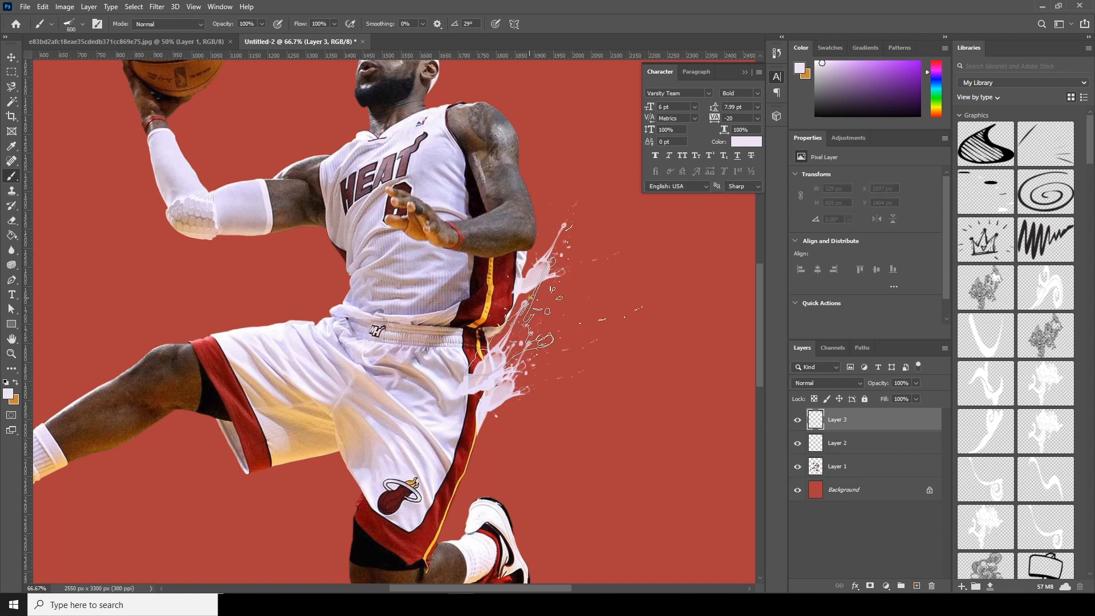
click(513, 288)
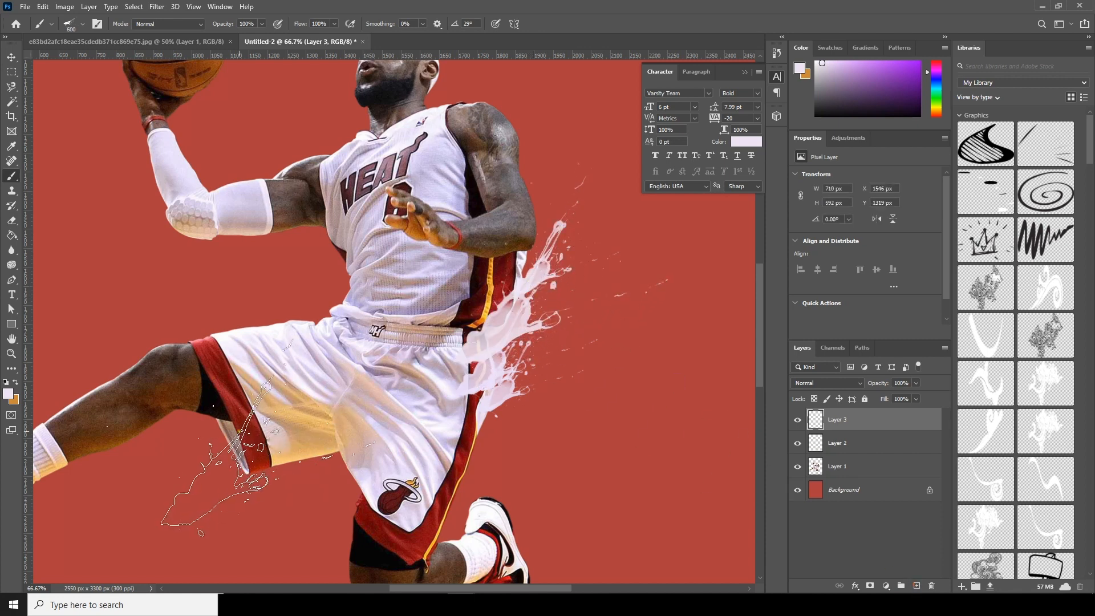
Fill the gaps in the splatter beside the waistband with smaller stamps, varying the brush size between 250 and 400 px
key(ctrl+minus)
key(ctrl+minus)
key(ctrl+minus)
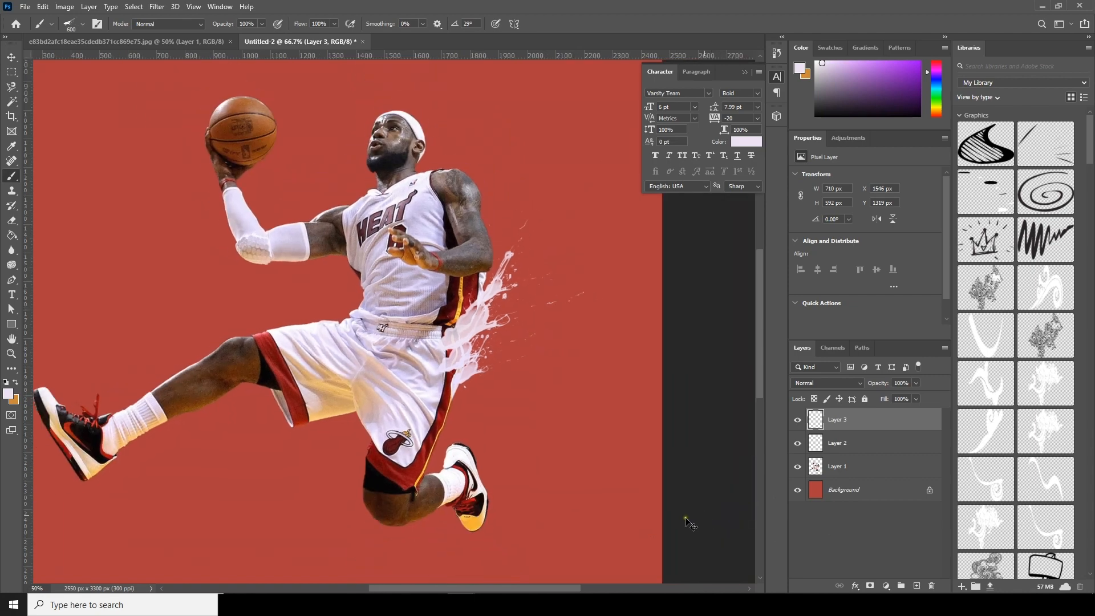
key(ctrl+plus)
key(ctrl+plus)
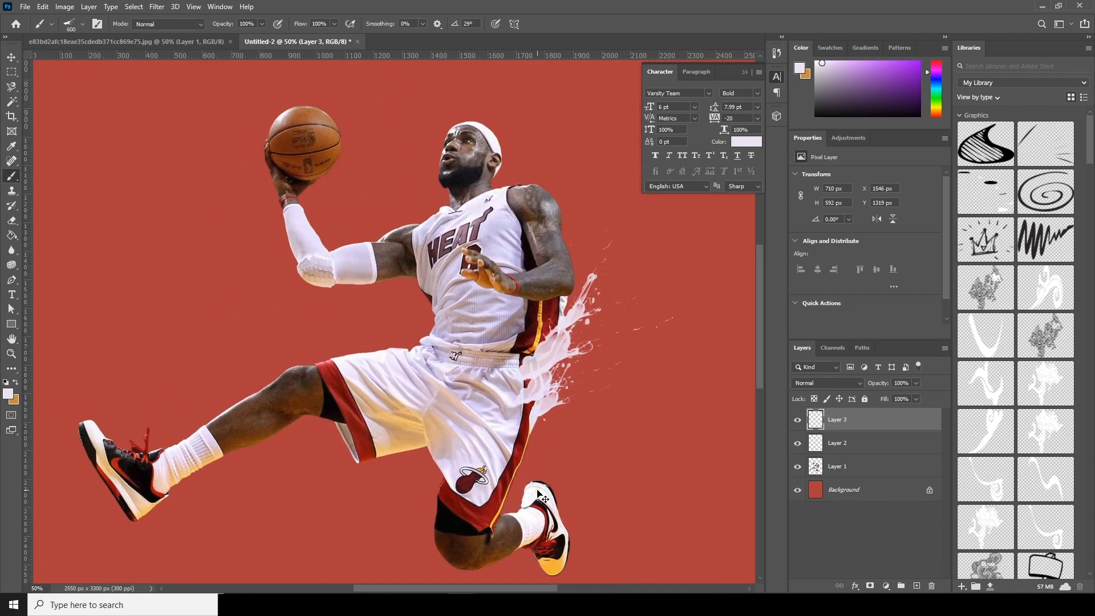
key(ctrl+plus)
key(ctrl+plus)
drag(612, 450, 391, 347)
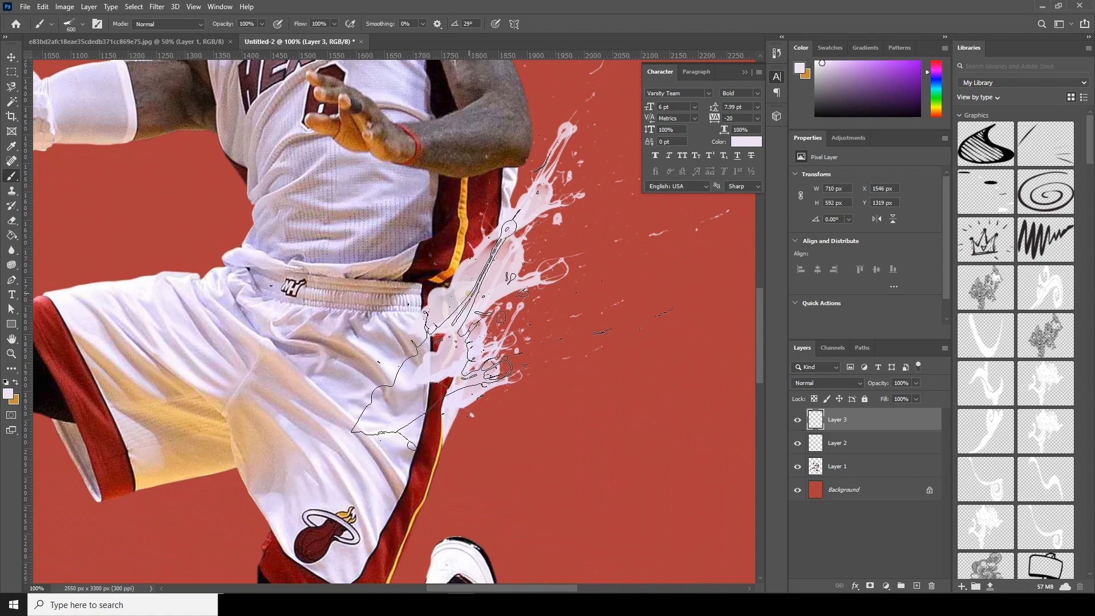
key(bracketleft)
key(bracketleft)
key(bracketleft)
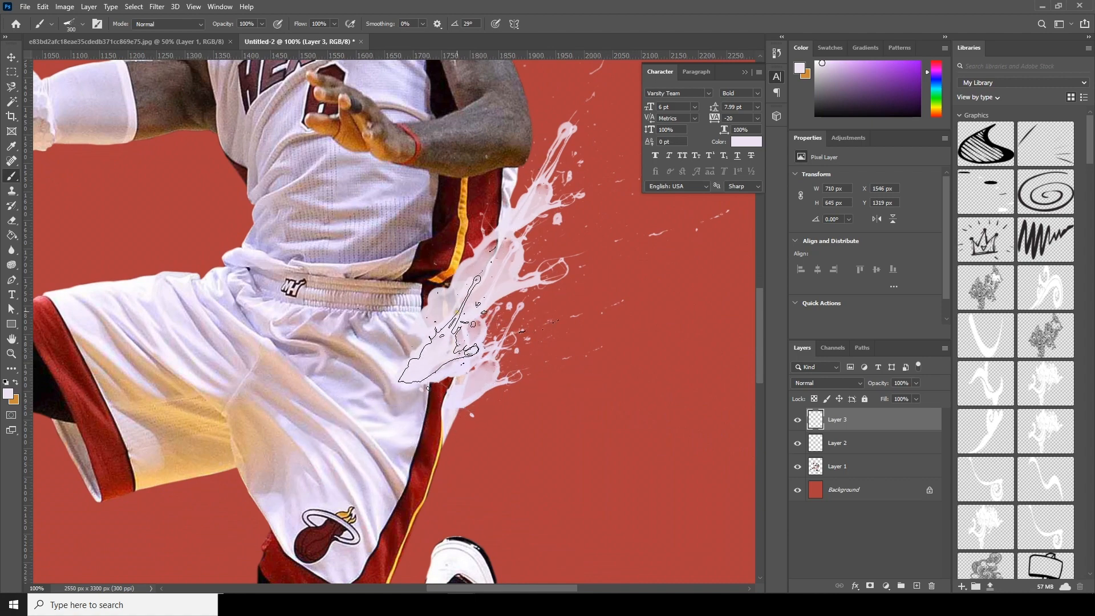
key(bracketright)
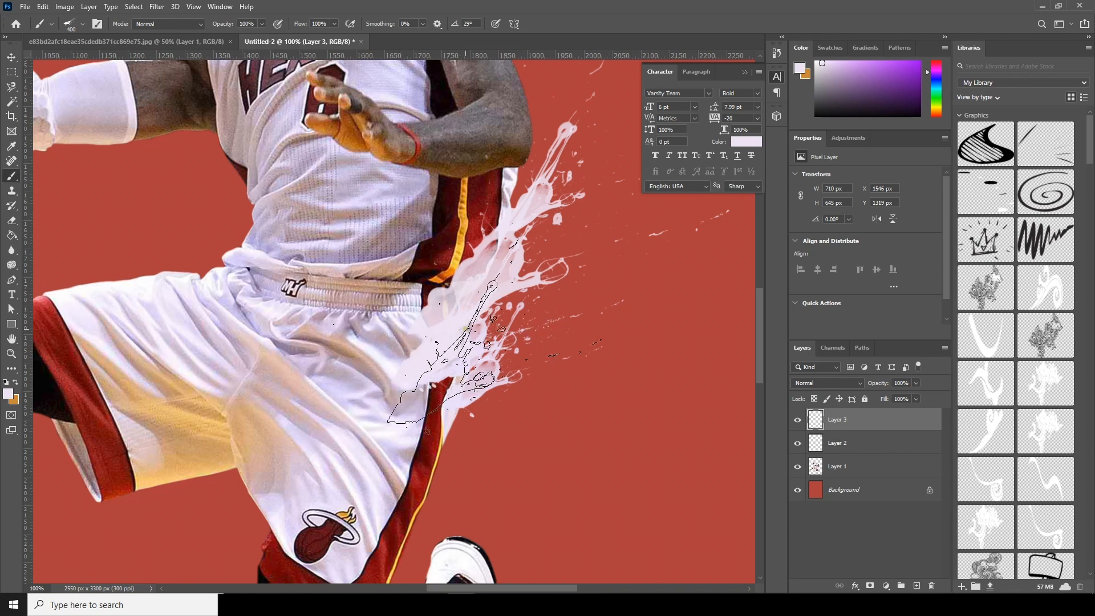
key(bracketleft)
key(bracketleft)
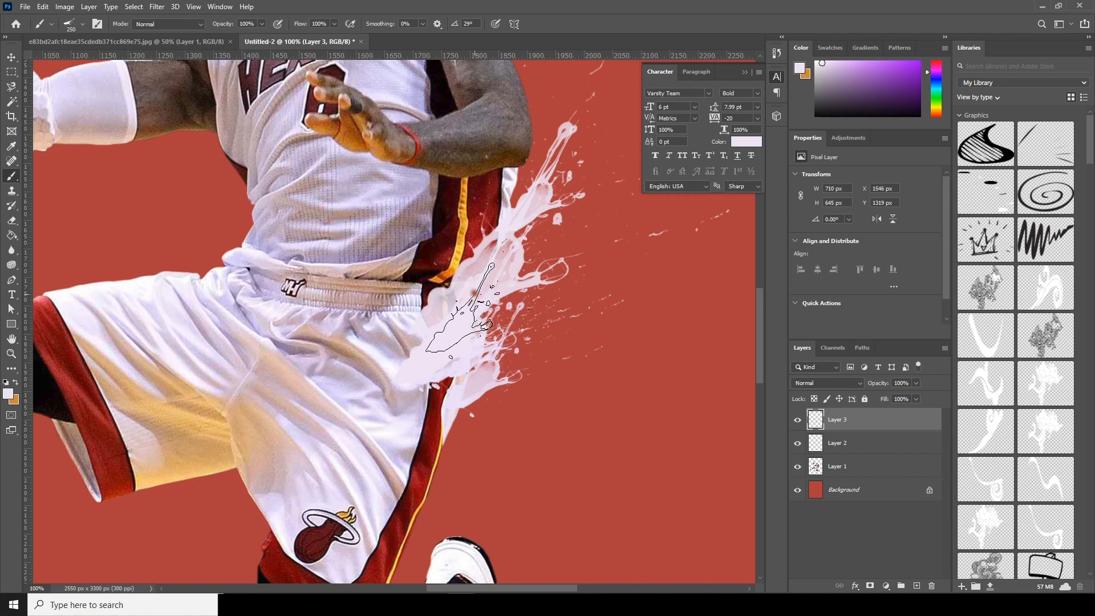
Add an empty layer at the top of the layer stack
mouse_move(482, 425)
mouse_down()
mouse_move(477, 478)
mouse_move(511, 397)
mouse_up()
scroll(511, 397, down, 4)
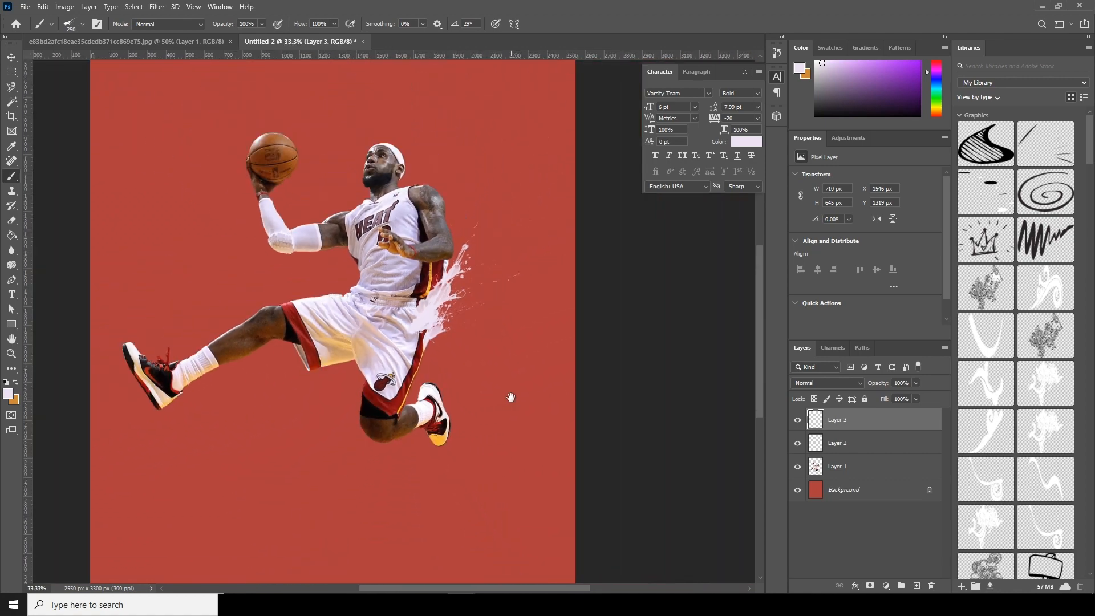
scroll(511, 397, up, 2)
drag(499, 287, 430, 415)
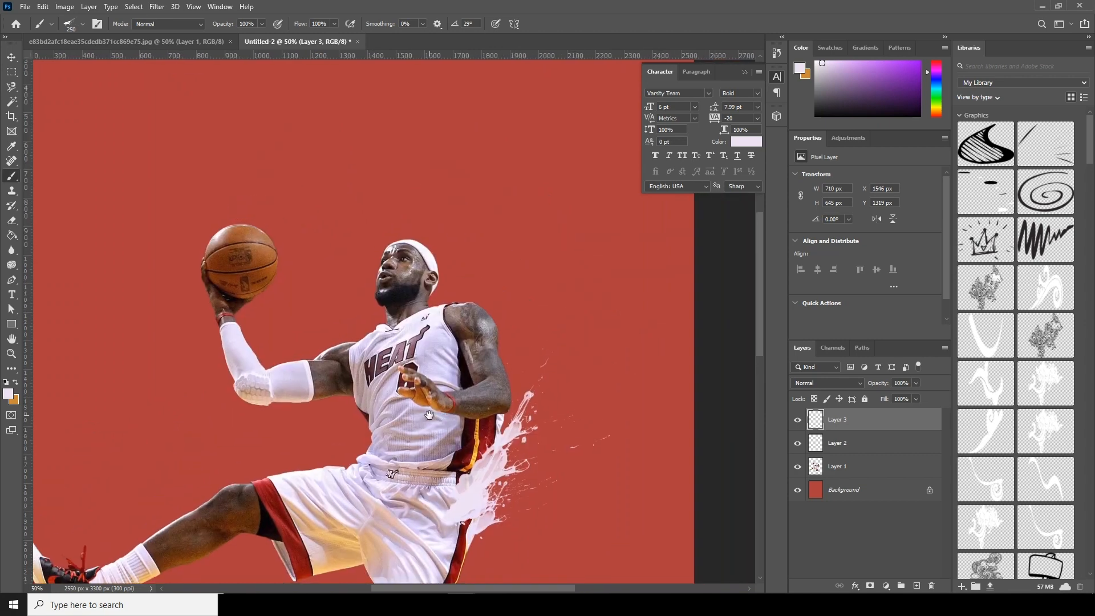
click(910, 587)
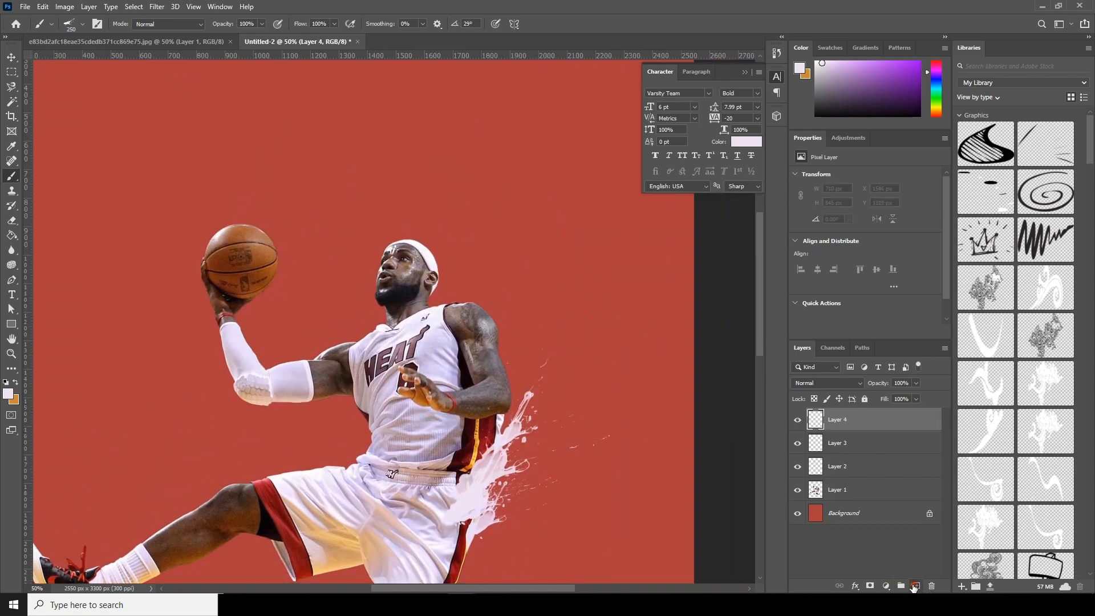
Set the foreground colour to an off-white sampled from the jersey's shoulder strap
key(ctrl+plus)
key(ctrl+plus)
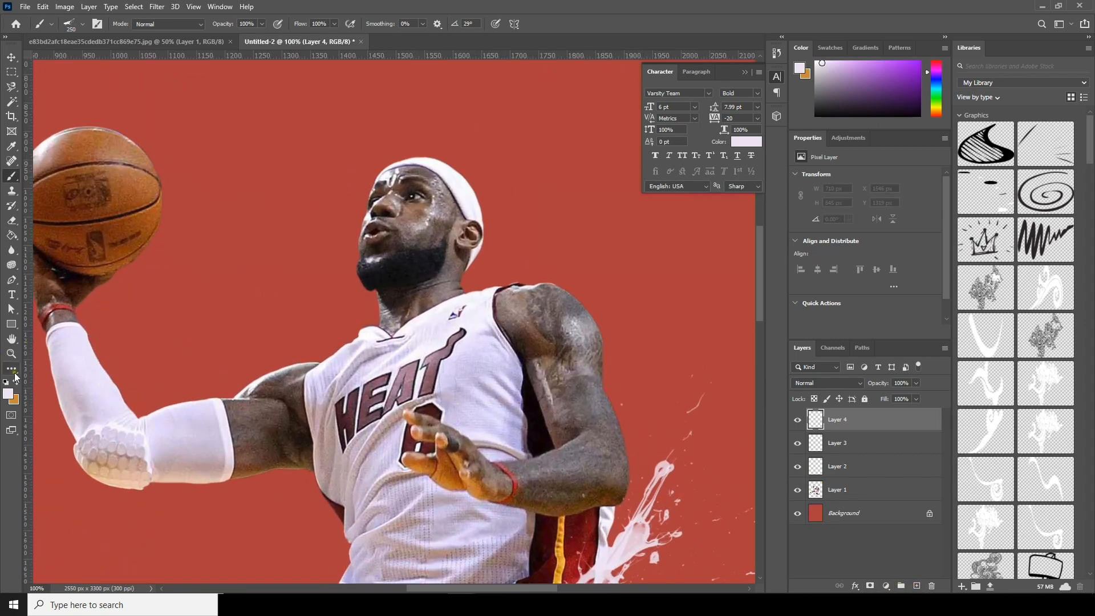
click(8, 393)
click(488, 299)
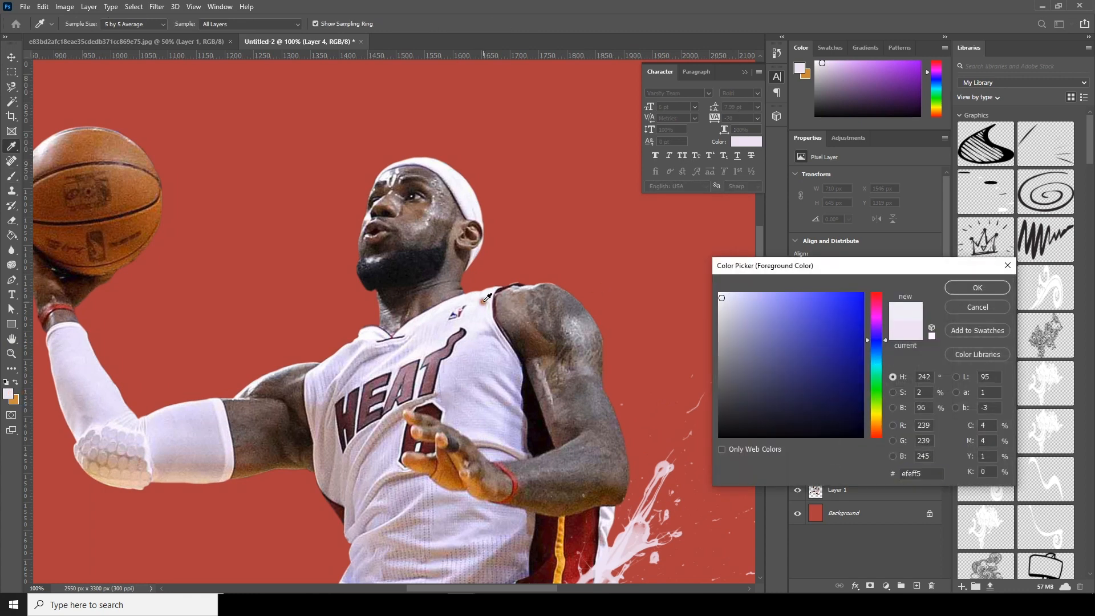
click(488, 293)
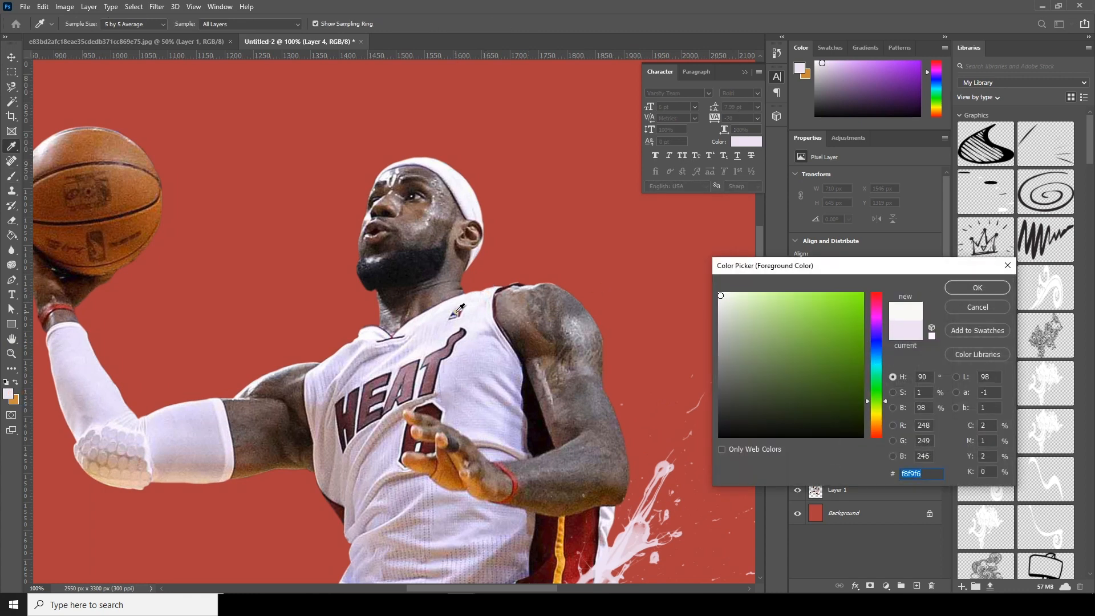
click(480, 304)
click(972, 289)
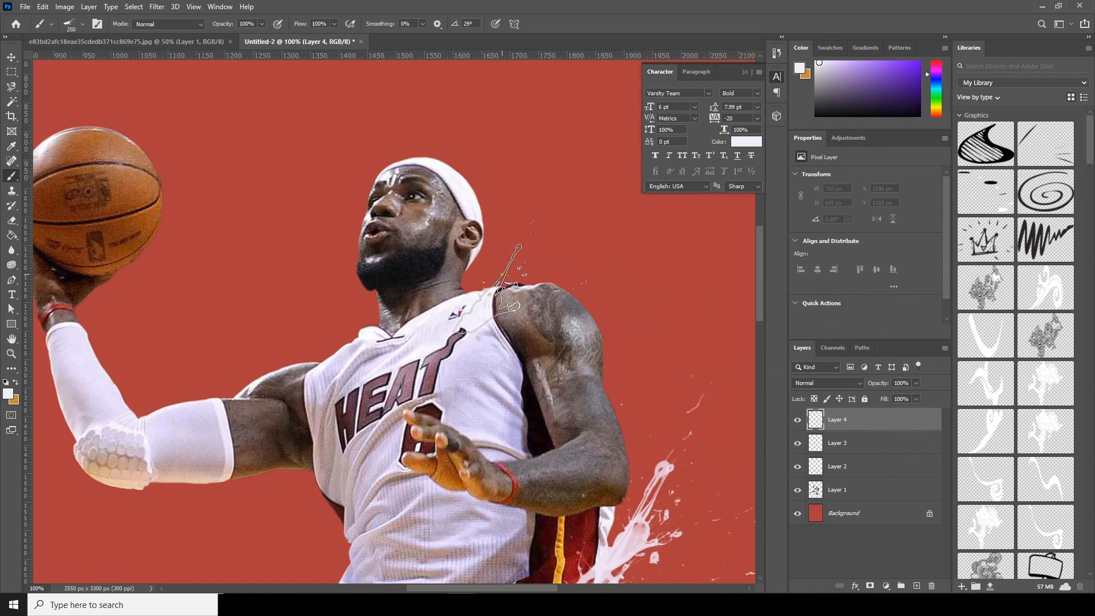
Stamp splatters rising from the jersey's shoulder strap behind the neck, enlarging the brush from 250 to 400 px
click(465, 294)
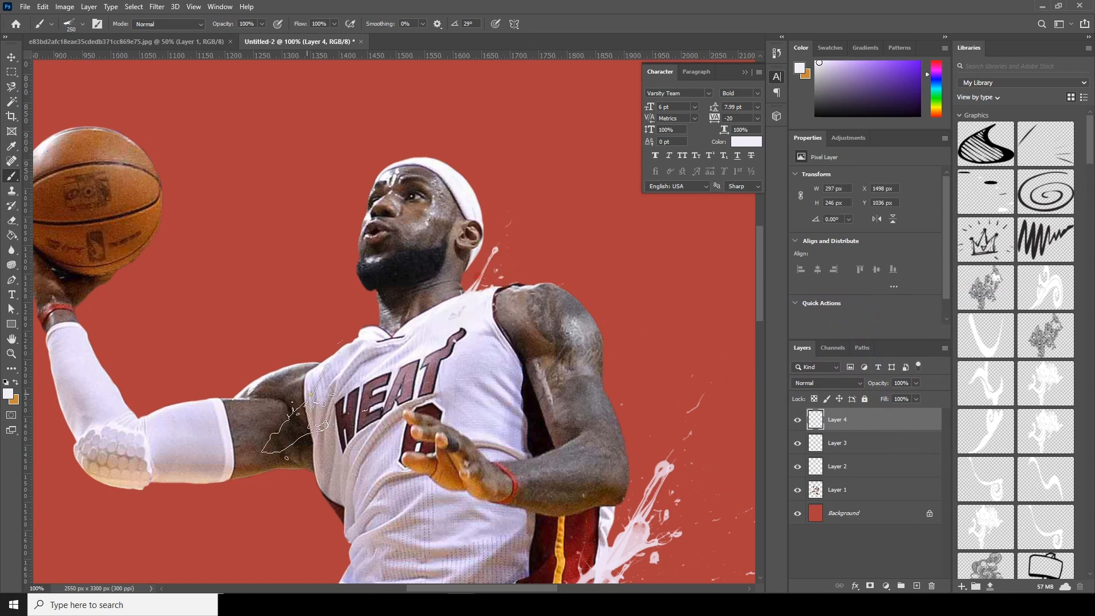
key(bracketright)
key(bracketright)
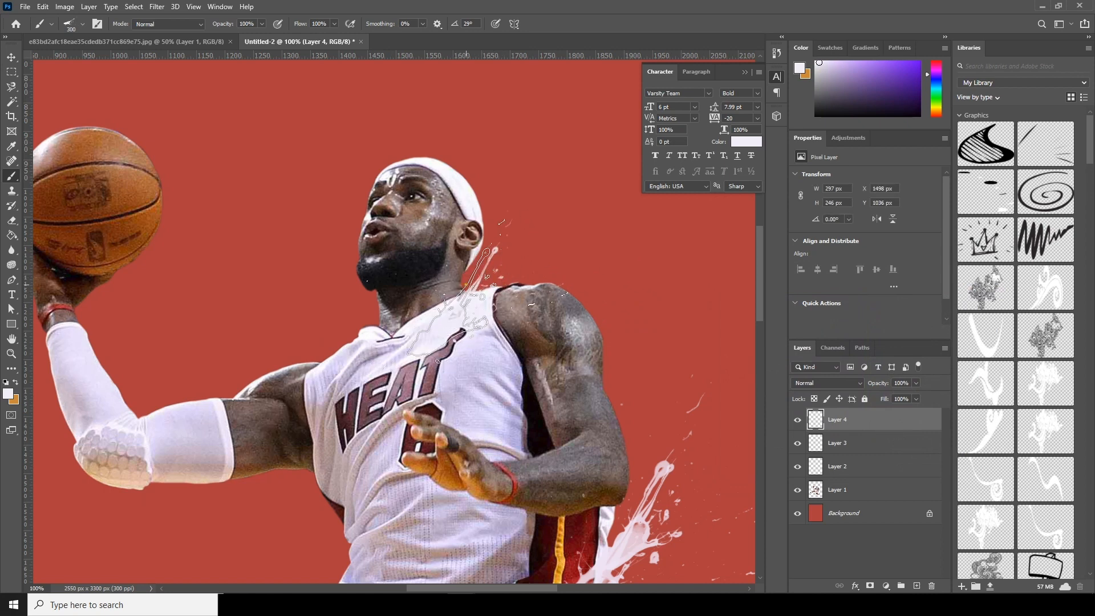
click(477, 280)
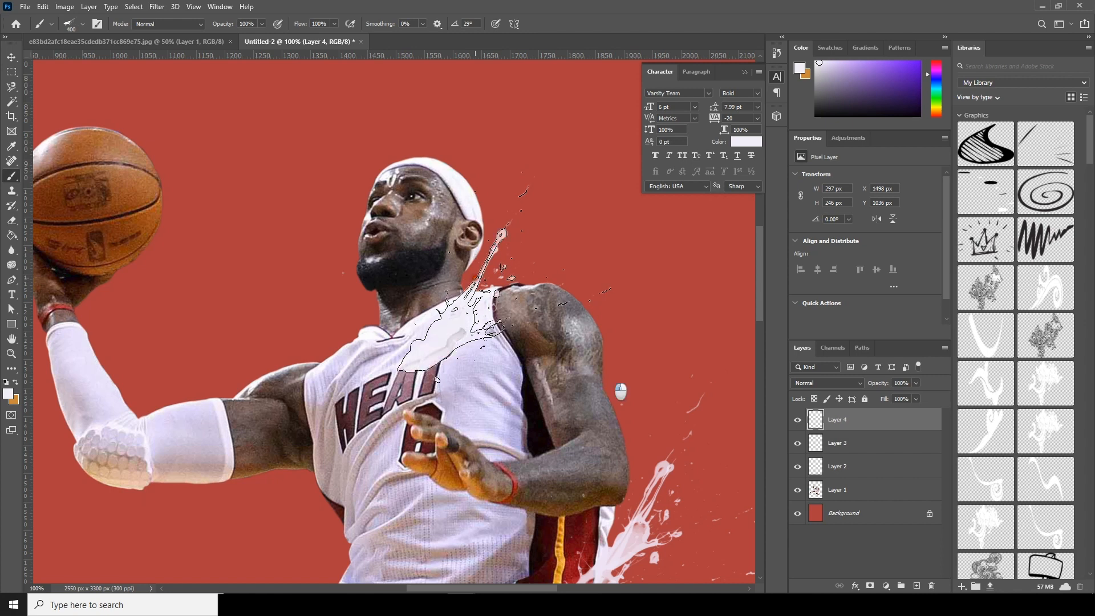
Stamp another 400 px splatter across the upper chest, reaching over the edge of the shoulder
key(bracketleft)
key(bracketleft)
key(bracketleft)
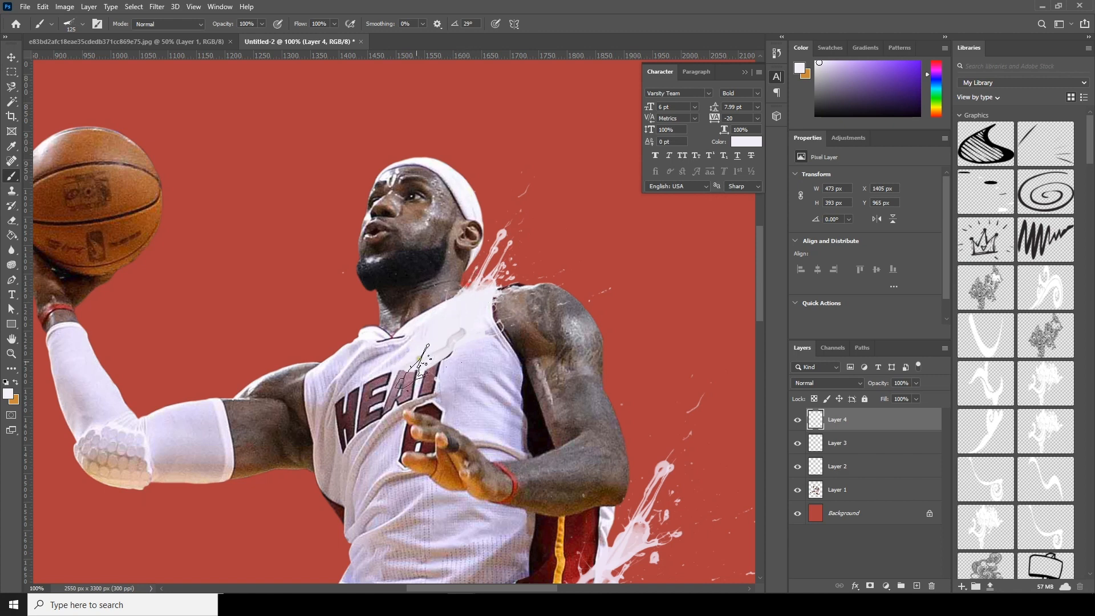
key(bracketright)
key(bracketright)
key(bracketright)
key(bracketright)
key(bracketright)
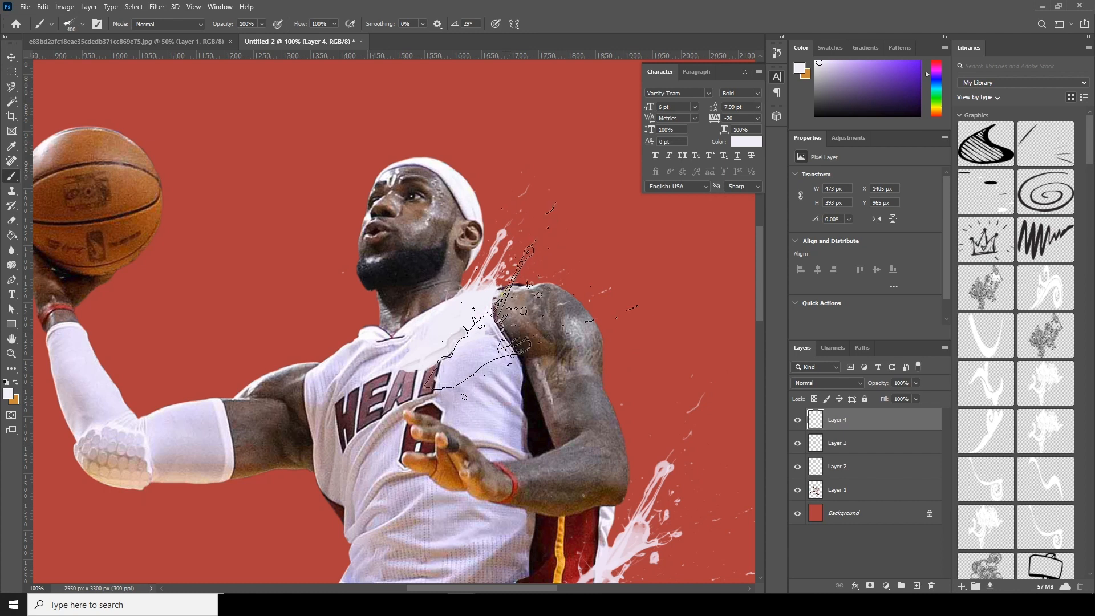
click(485, 320)
Fill the remaining gap in the chest splatter with a smaller stamp from a brush of about 200 px
key(bracketleft)
key(bracketleft)
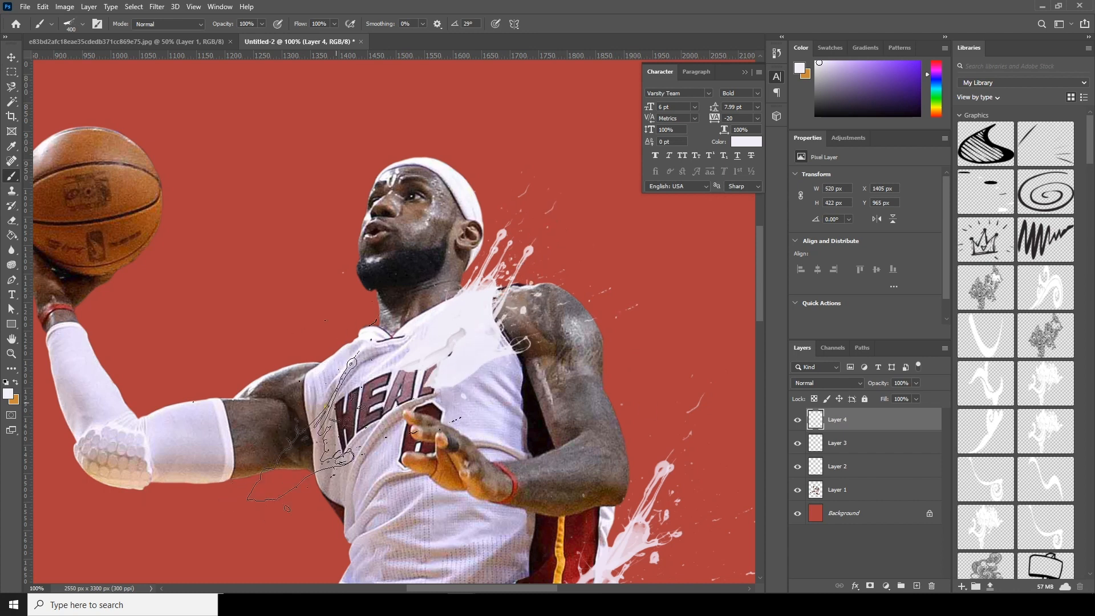
key(bracketright)
key(bracketright)
key(bracketright)
key(bracketright)
key(bracketright)
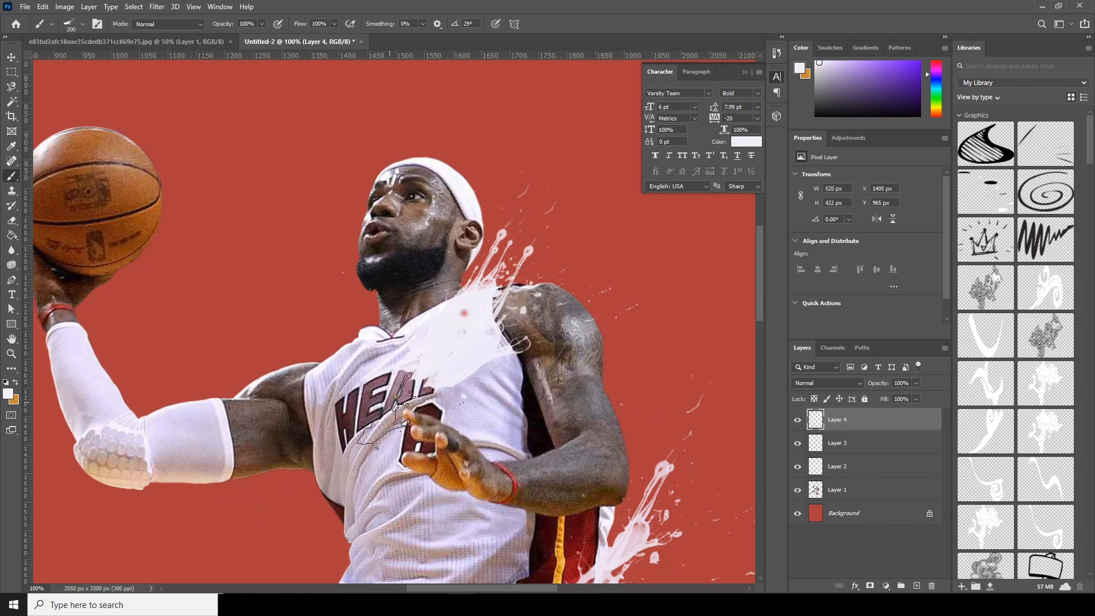
Add an empty layer directly above the Background and stamp two 700 px splatters on it behind the shoulder
key(ctrl+minus)
key(ctrl+minus)
click(836, 516)
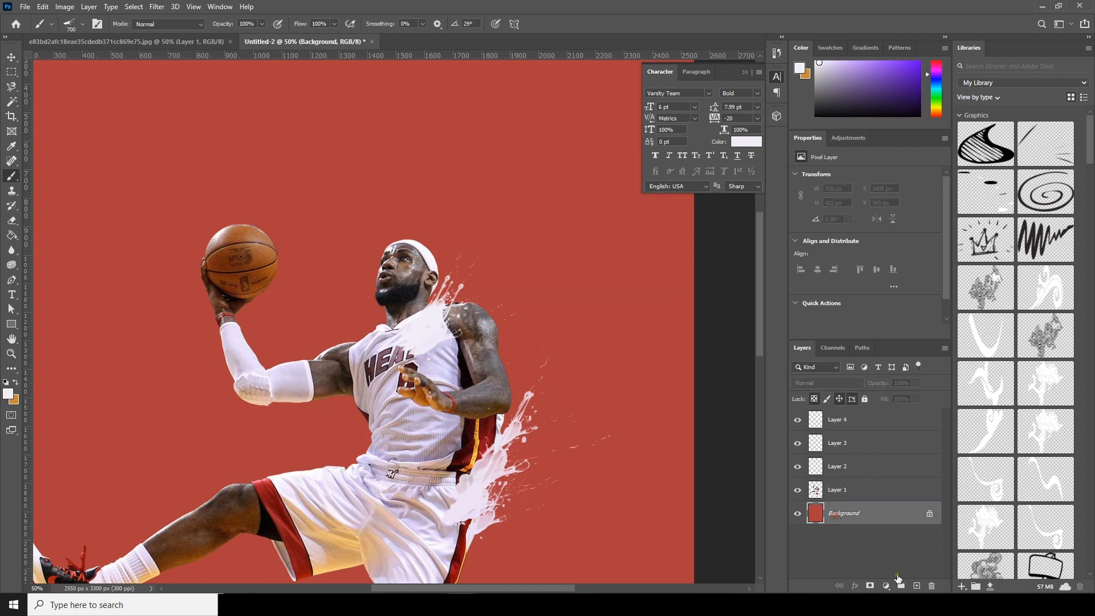
click(918, 586)
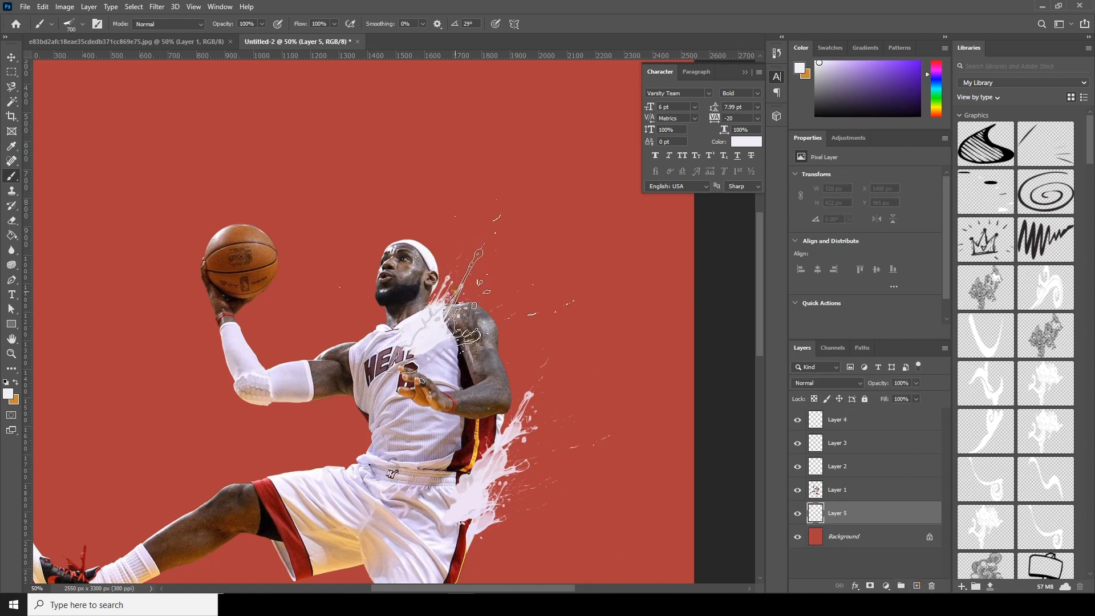
click(482, 291)
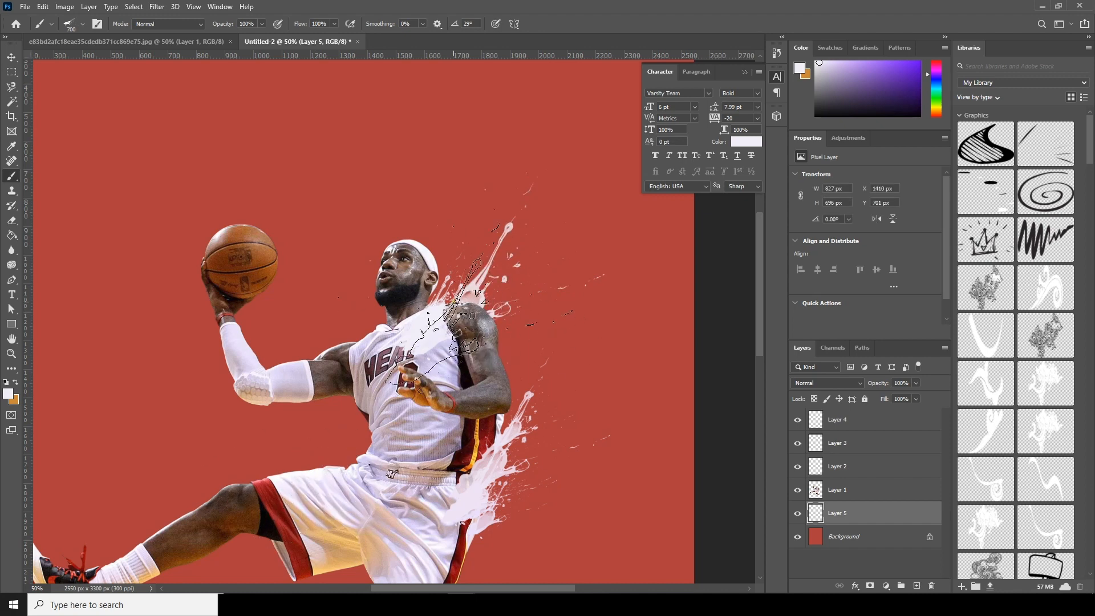
click(433, 322)
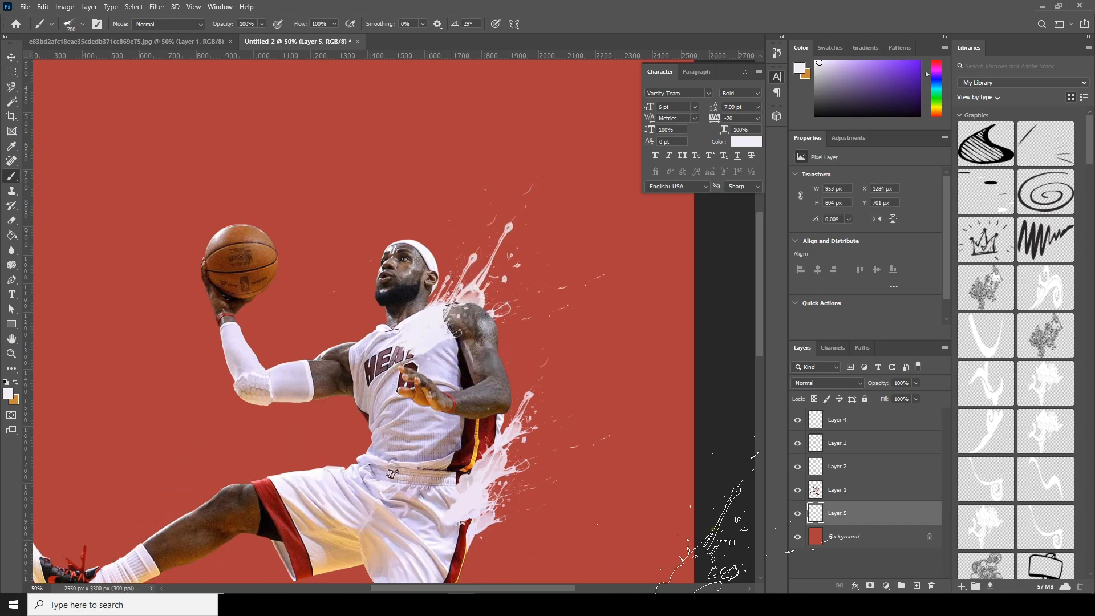
Stamp a 700 px splatter behind the front of the jersey, just above the waistband
key(ctrl+minus)
key(ctrl+minus)
key(ctrl+minus)
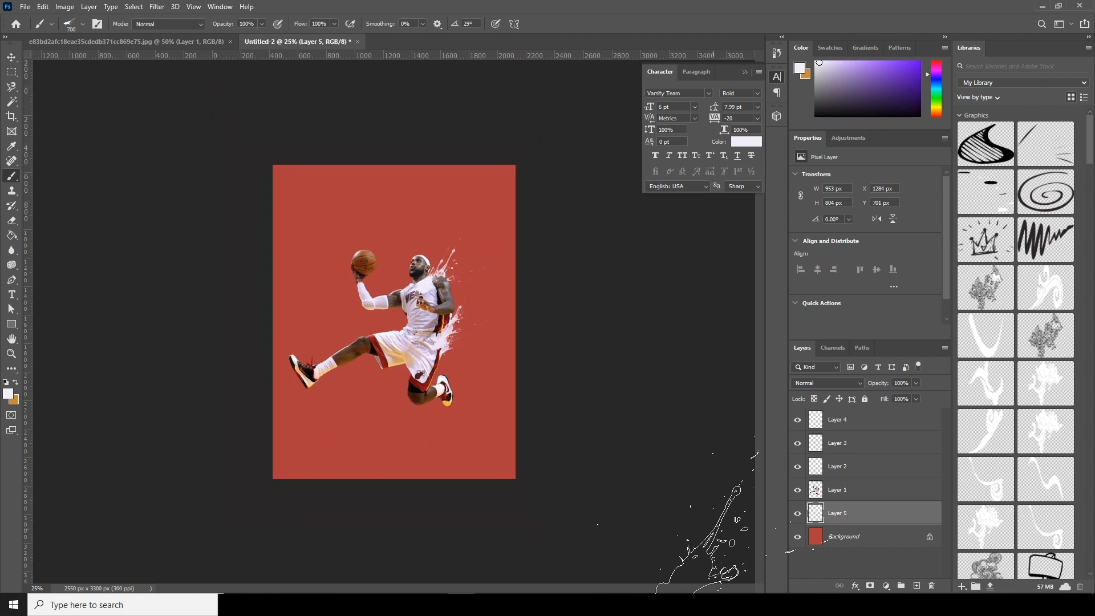
key(ctrl+plus)
key(ctrl+plus)
key(ctrl+plus)
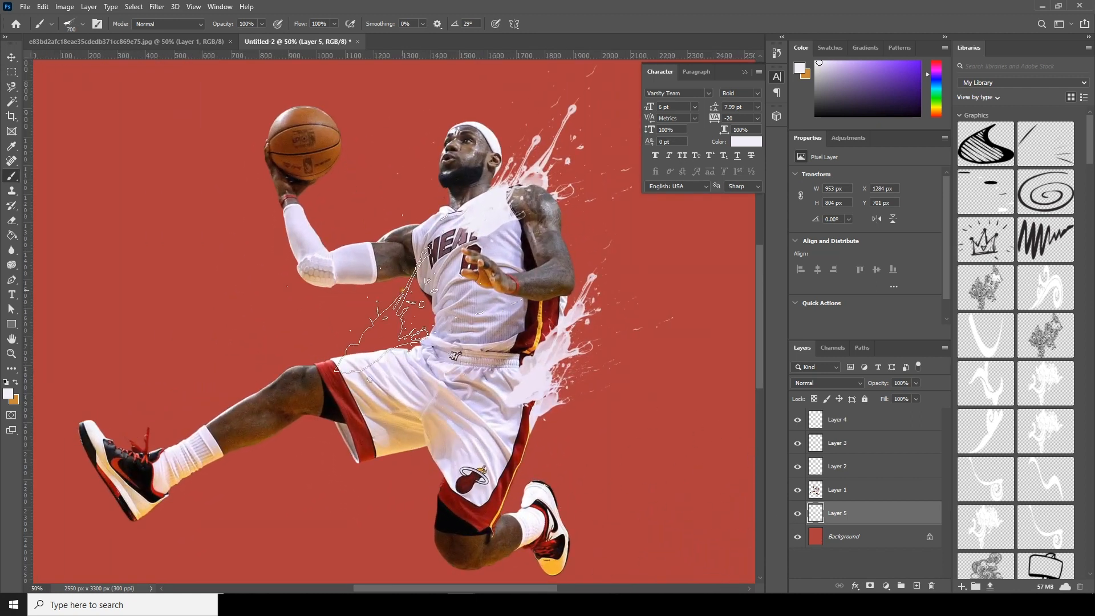
click(419, 331)
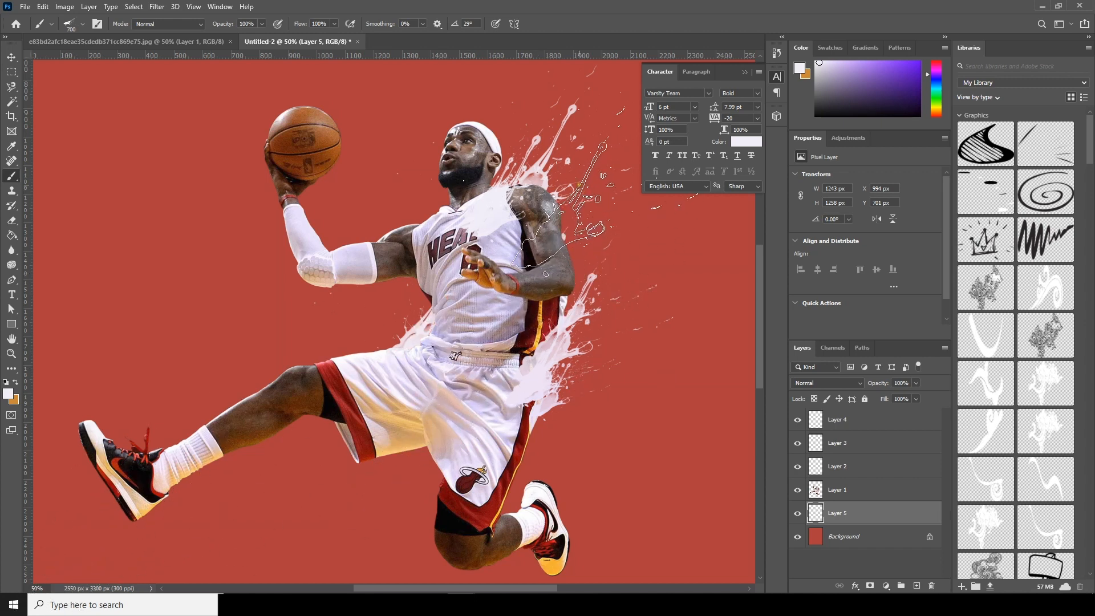
Thicken the splatter behind the shoulder with extra stamps from a smaller brush
key(bracketleft)
key(bracketleft)
key(bracketleft)
key(bracketleft)
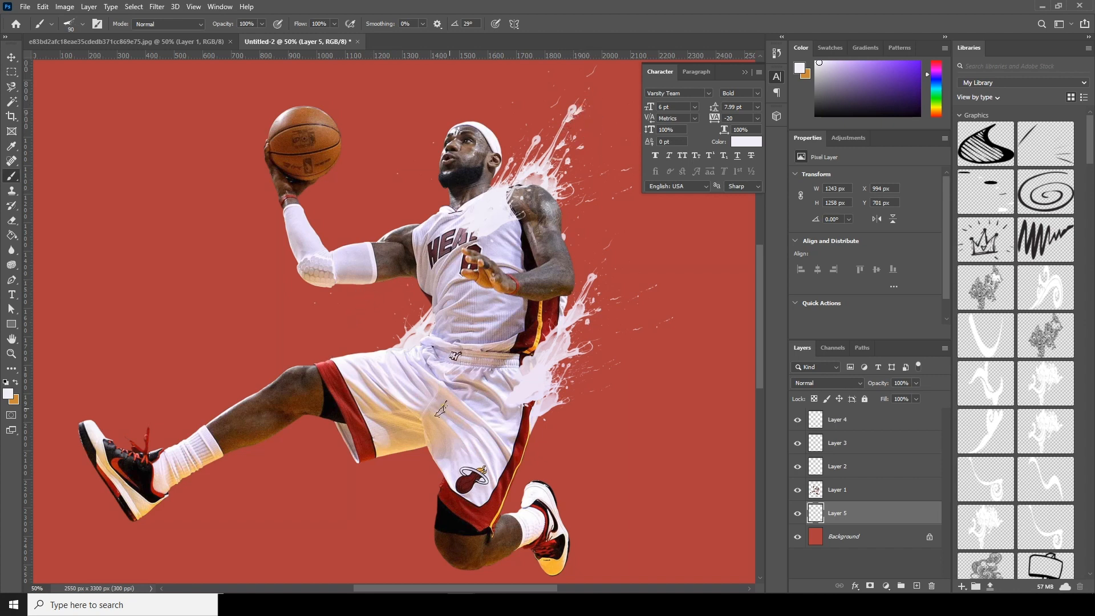
Set the foreground colour to an off-white sampled from the sock of the extended leg
key(ctrl+minus)
key(ctrl+minus)
key(ctrl+plus)
key(ctrl+plus)
drag(424, 430, 468, 379)
drag(250, 392, 348, 348)
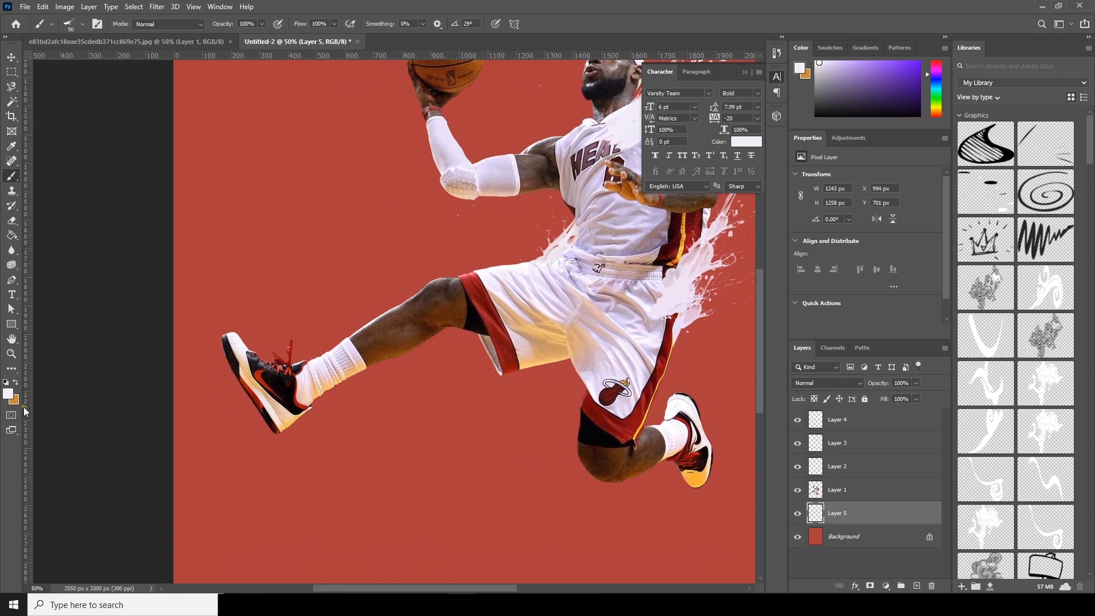
click(10, 395)
click(351, 365)
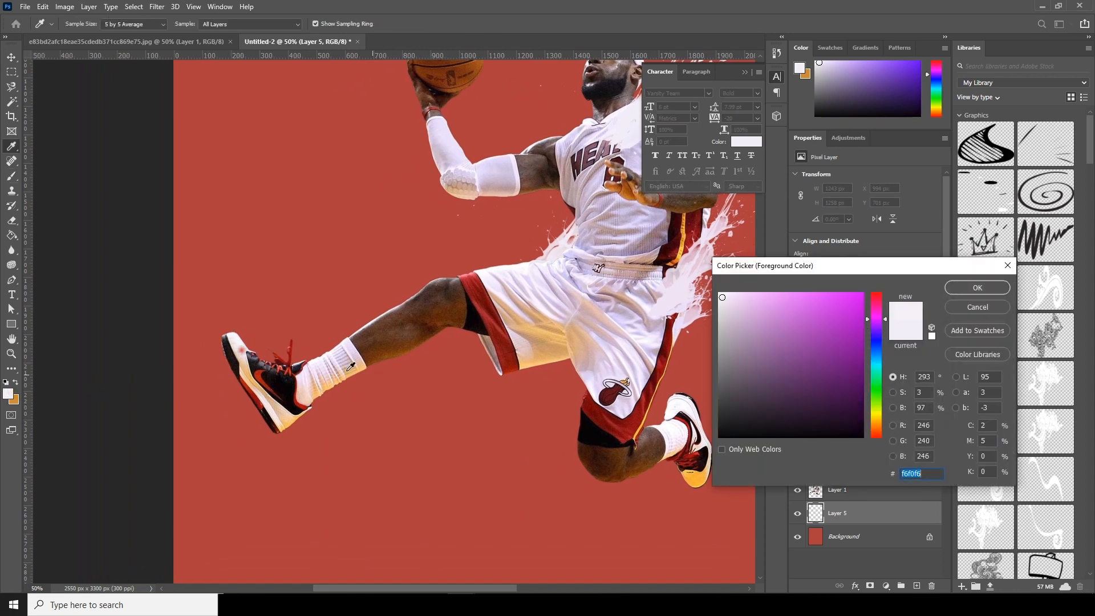
click(971, 292)
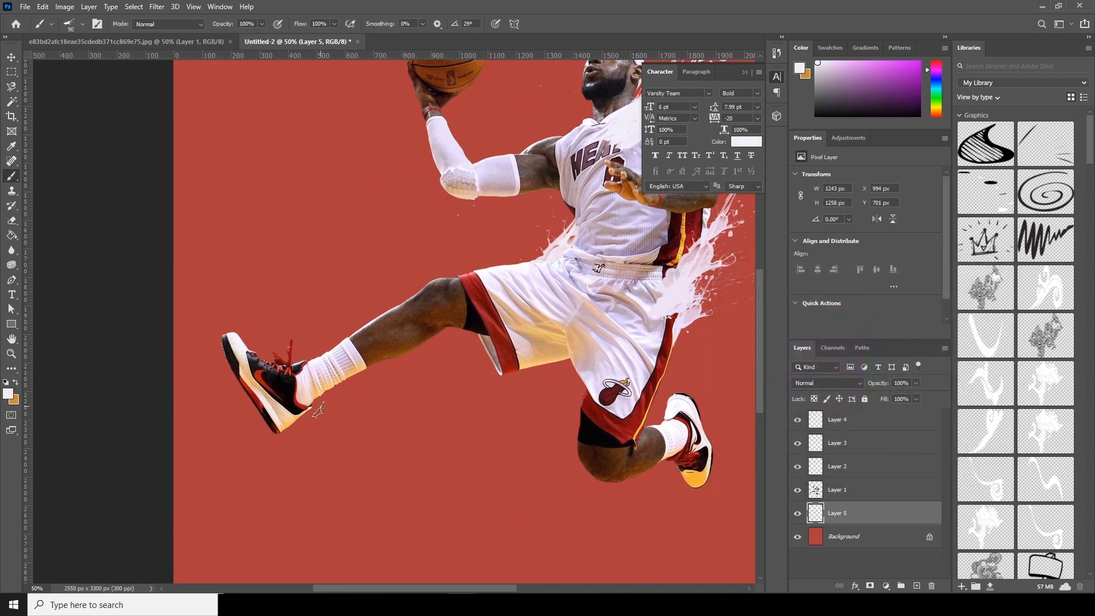
Stamp a 400 px splatter behind the heel of the extended leg's shoe
key(ctrl+plus)
drag(217, 440, 523, 402)
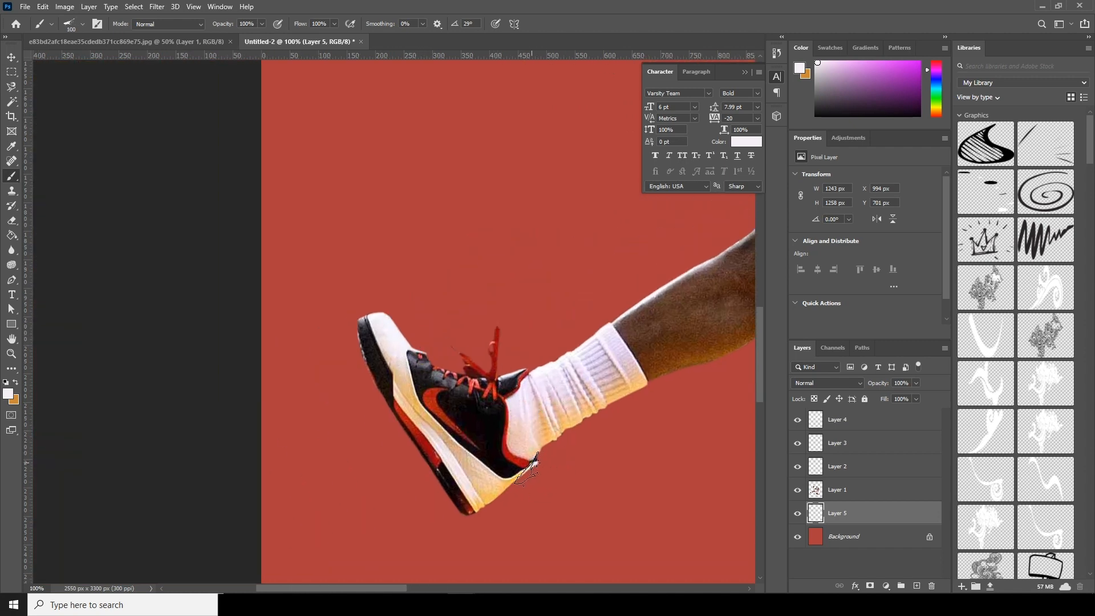
key(bracketright)
key(bracketright)
key(bracketright)
key(bracketright)
key(bracketright)
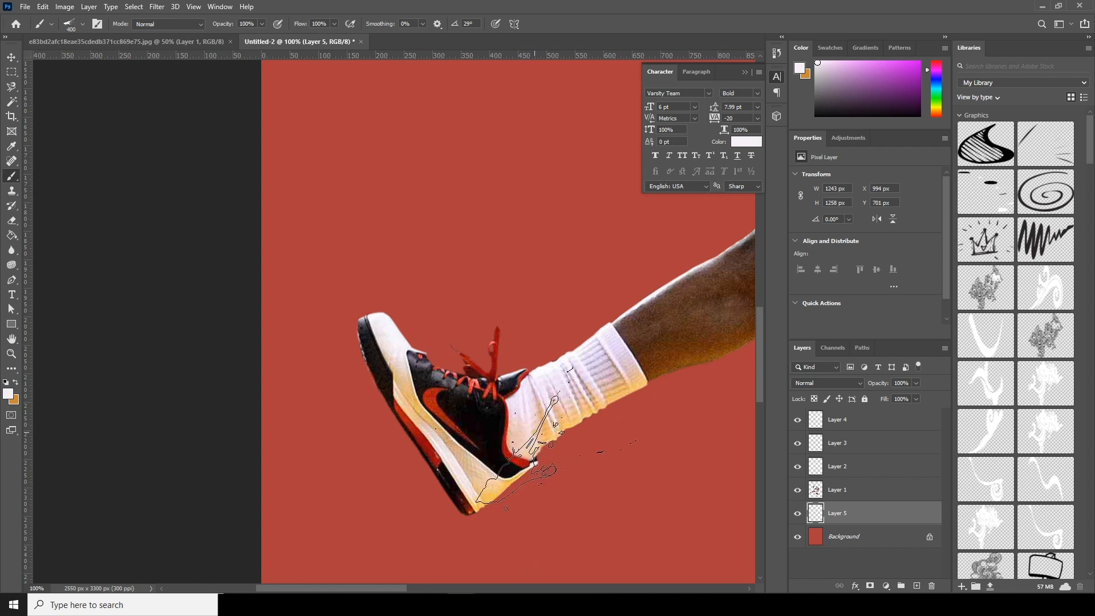
click(570, 433)
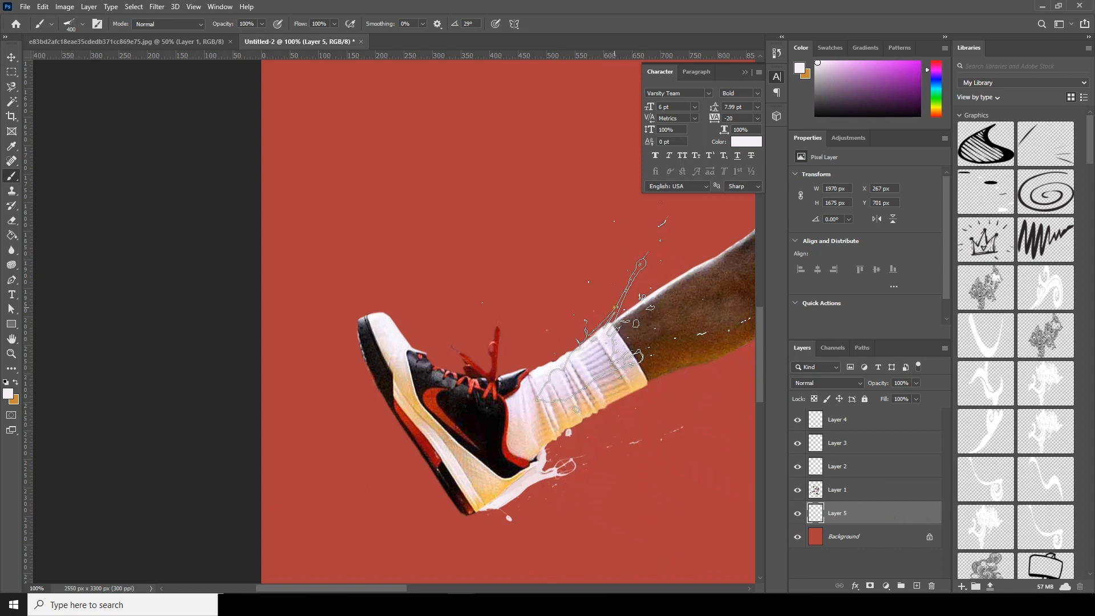
Add splatters along the sock's upper edge on the extended leg, reducing the brush from 400 to 150 px
key(bracketleft)
key(bracketleft)
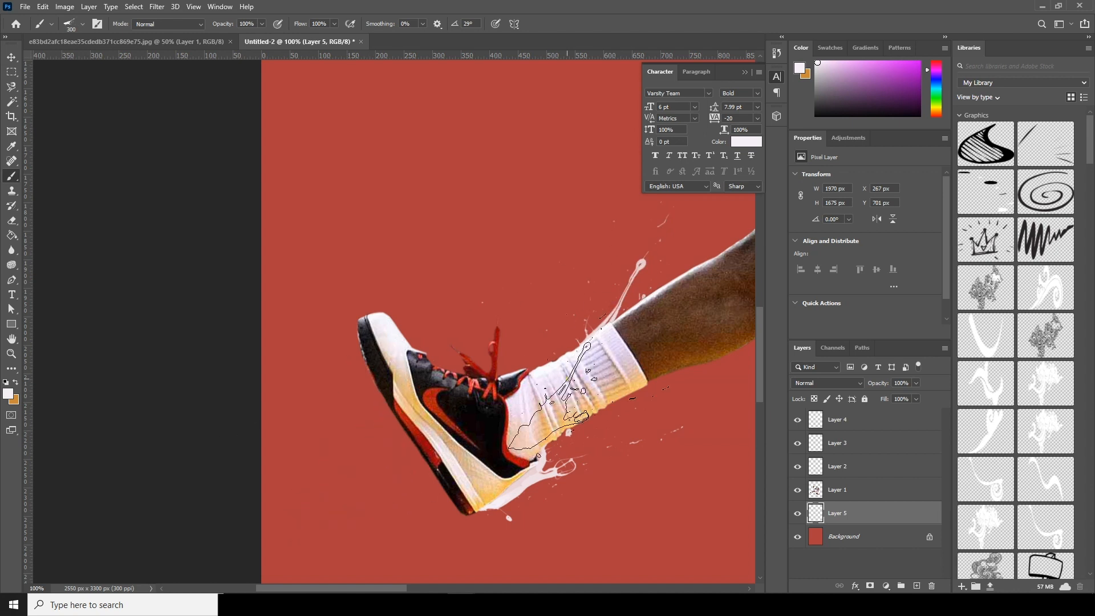
key(bracketleft)
key(bracketleft)
key(bracketleft)
key(bracketleft)
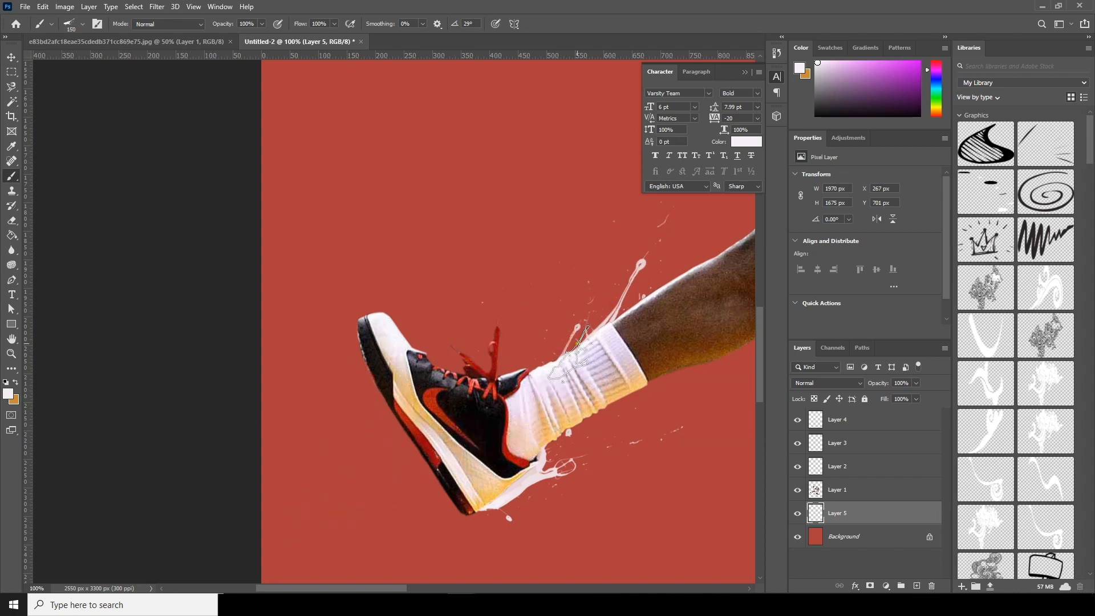
key(bracketright)
key(bracketright)
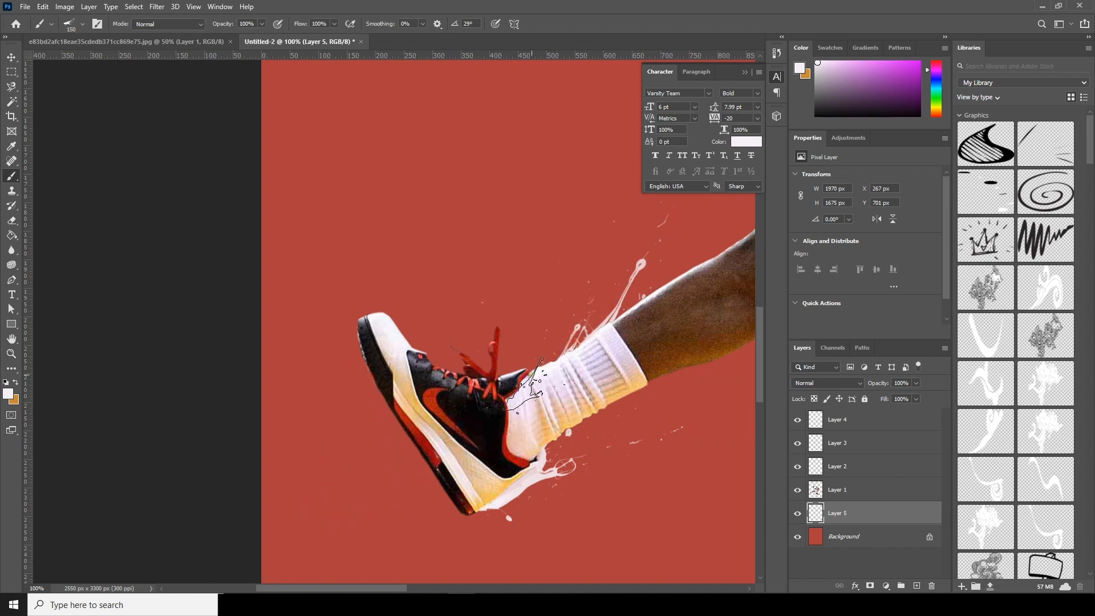
Enlarge the brush to 900 px and stamp a large splatter behind the sock and shin of the extended leg
key(bracketright)
key(bracketright)
key(bracketright)
key(bracketright)
key(bracketright)
key(bracketright)
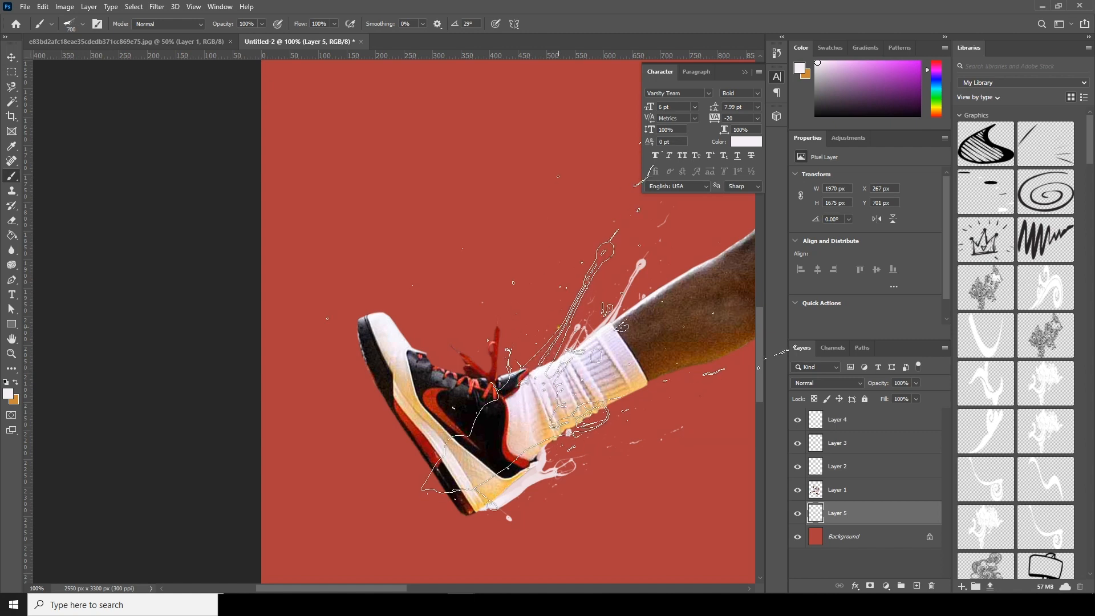
key(bracketright)
key(bracketright)
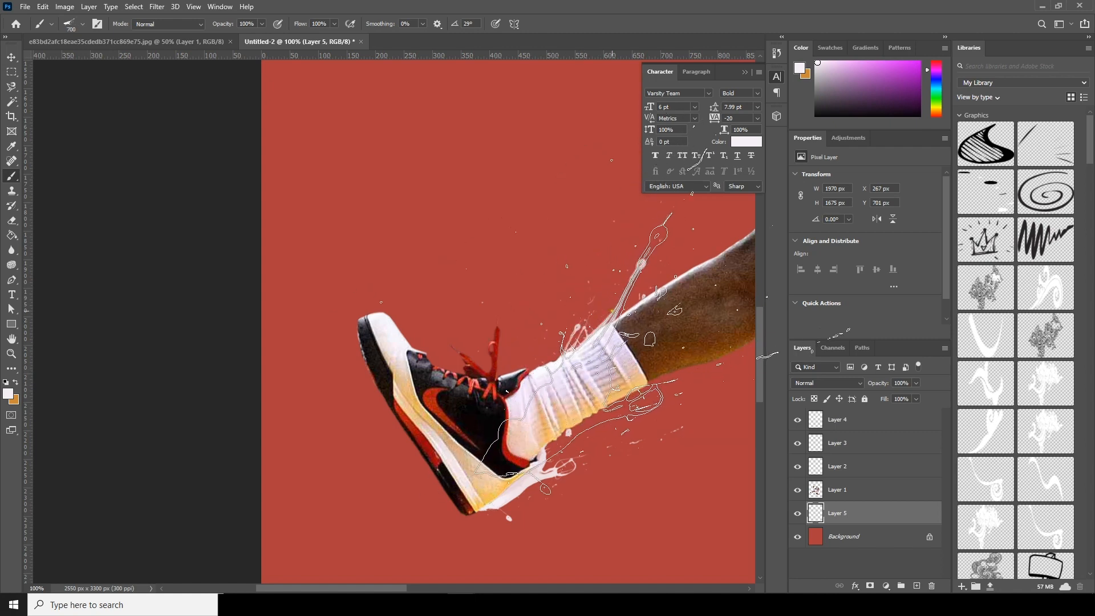
drag(643, 292, 406, 335)
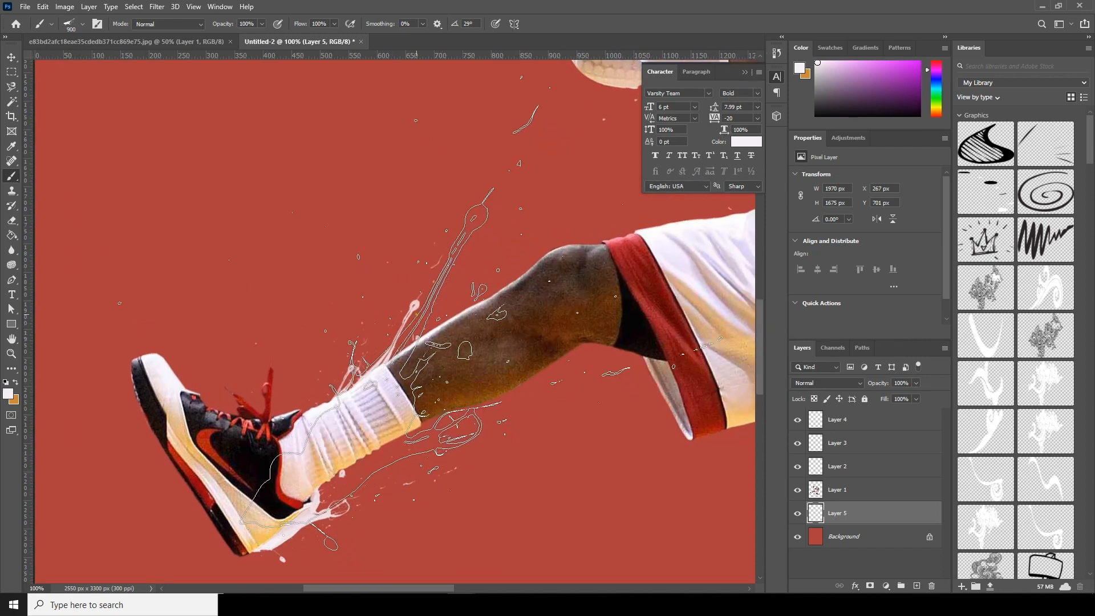
click(457, 342)
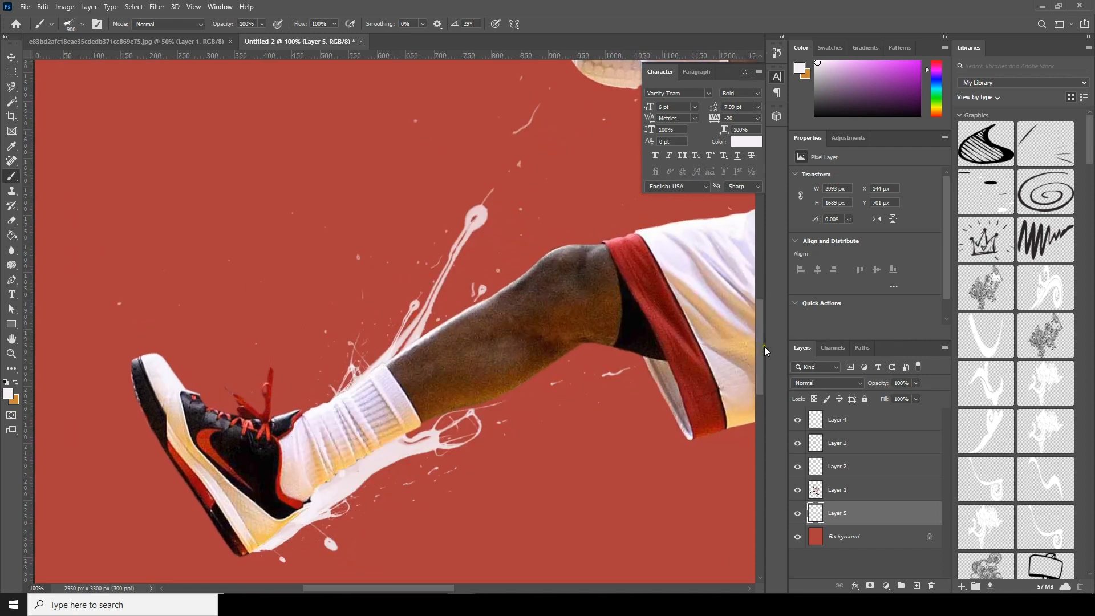
Add an empty layer directly above the player cutout on Layer 1
key(ctrl+minus)
key(ctrl+minus)
key(ctrl+minus)
key(ctrl+minus)
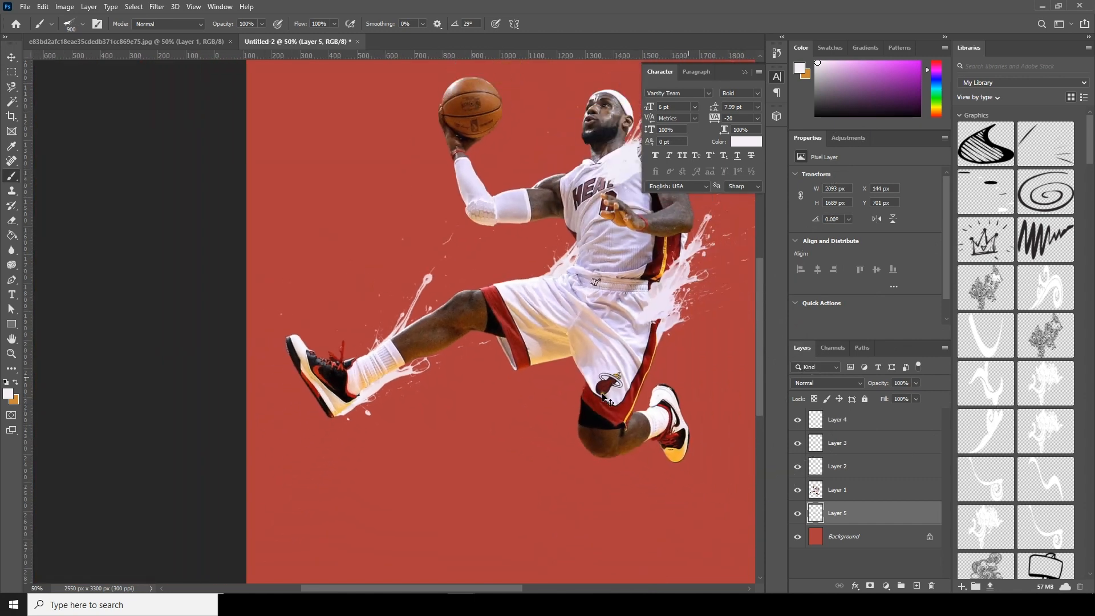
key(ctrl+plus)
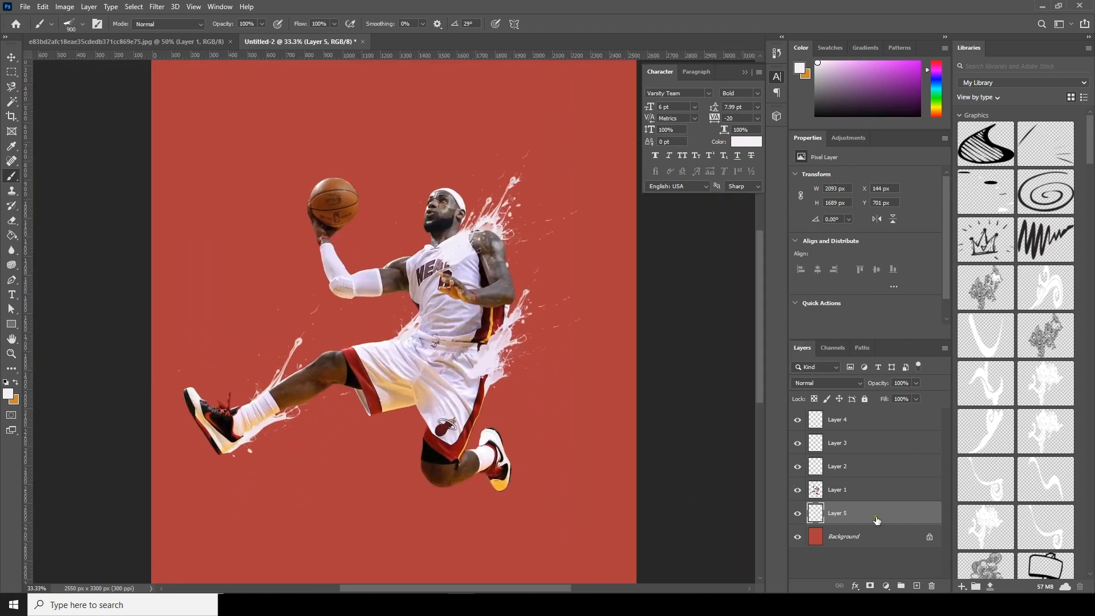
click(846, 498)
click(915, 586)
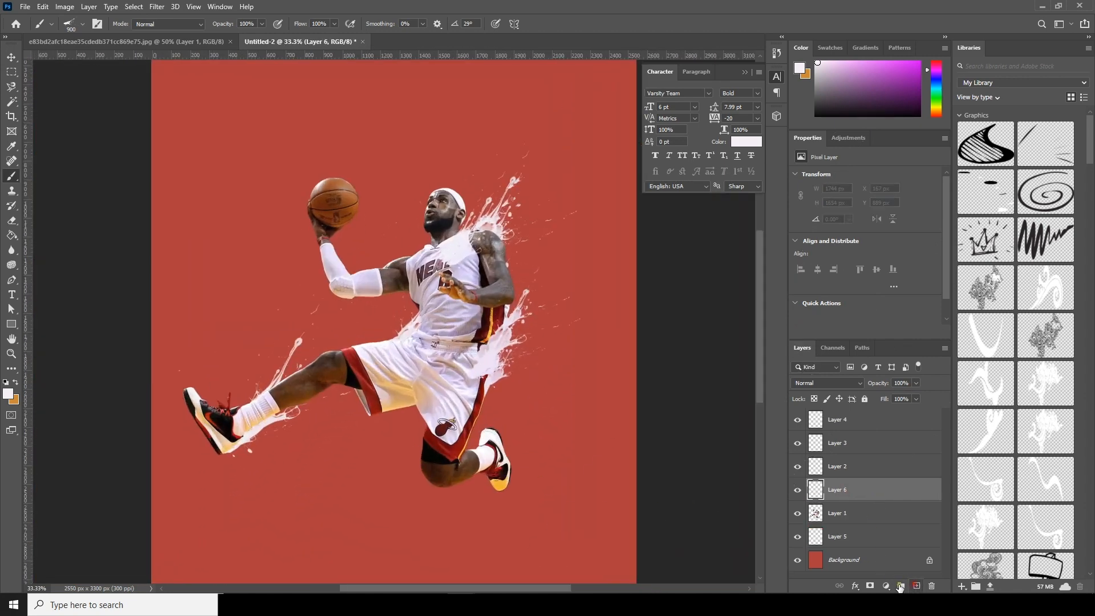
Set the foreground colour to e4cfe2, sampled from the sock on the extended leg, and return to the brush
drag(262, 436, 543, 387)
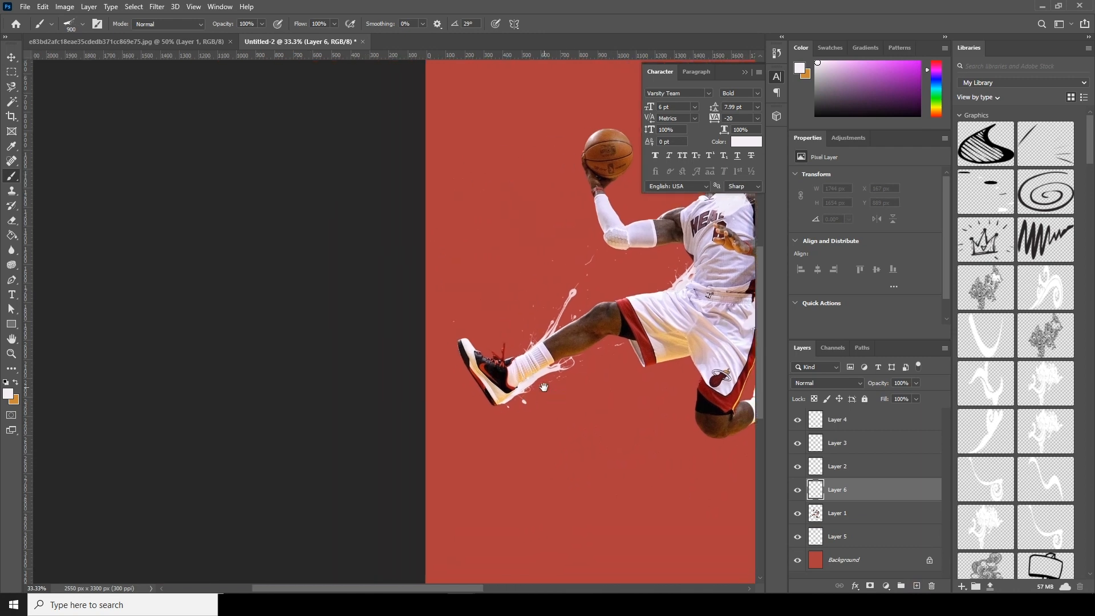
scroll(578, 367, up, 2)
click(8, 394)
click(494, 372)
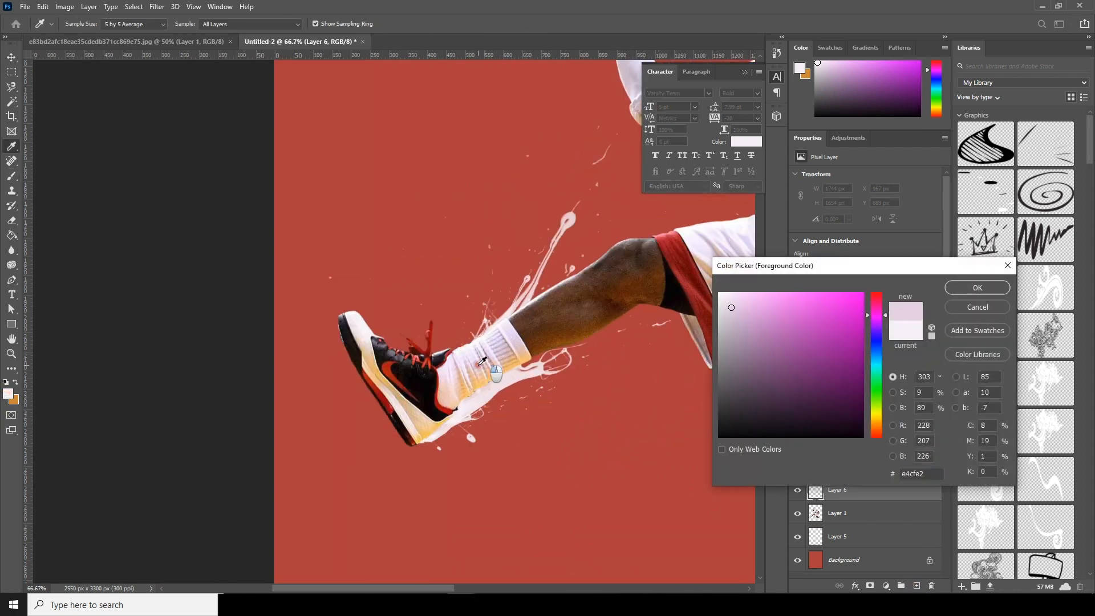
click(977, 288)
key(b)
Stamp splatters over the sock near the ankle of the extended leg, reducing the brush to 200 px
key(bracketleft)
key(bracketleft)
key(bracketleft)
key(bracketleft)
key(bracketleft)
key(bracketleft)
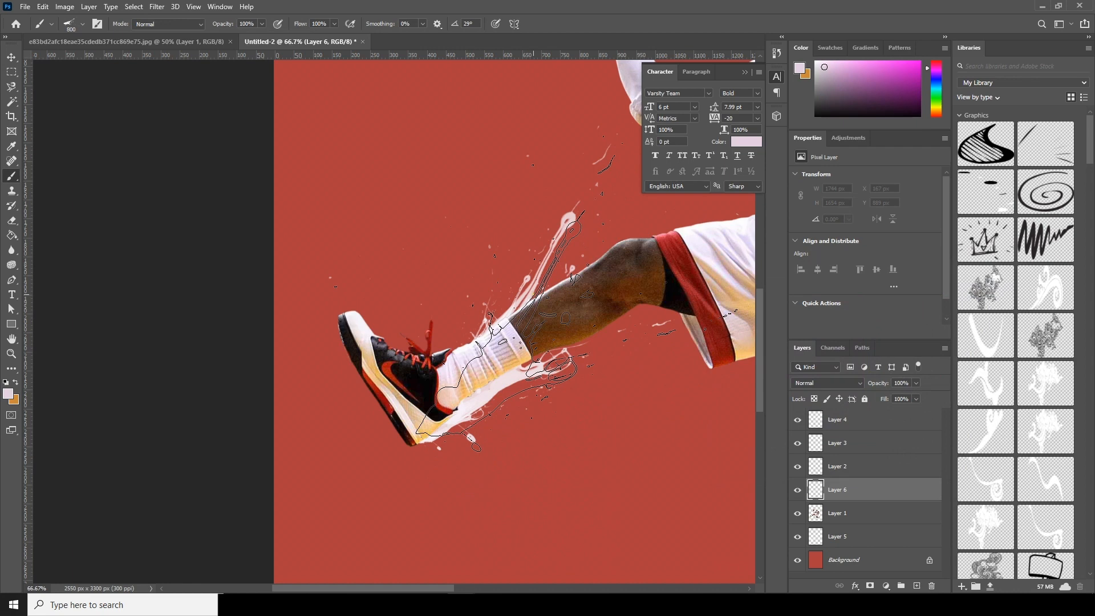
click(476, 348)
key(bracketleft)
key(bracketleft)
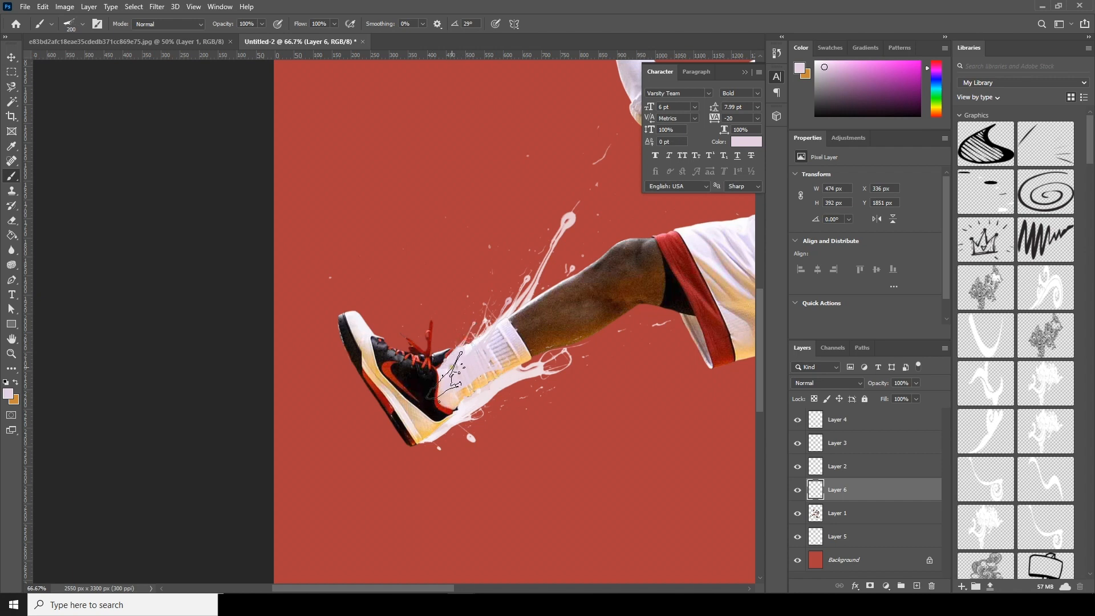
Sample the black of the extended leg's shoe as the foreground colour and stamp dark splatters over the ankle of the sock
click(8, 394)
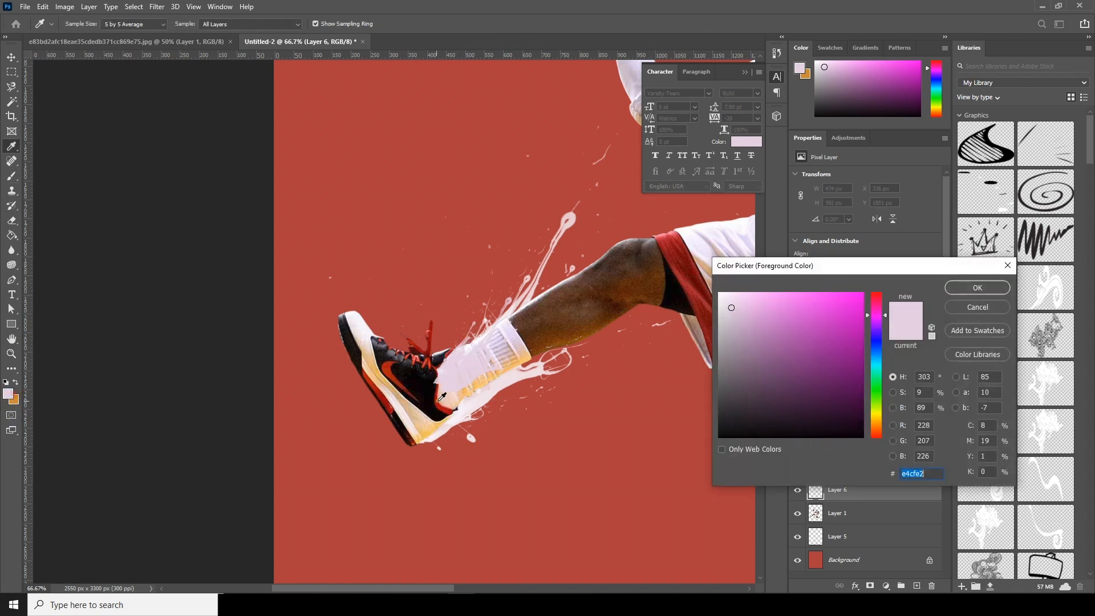
click(431, 401)
click(960, 289)
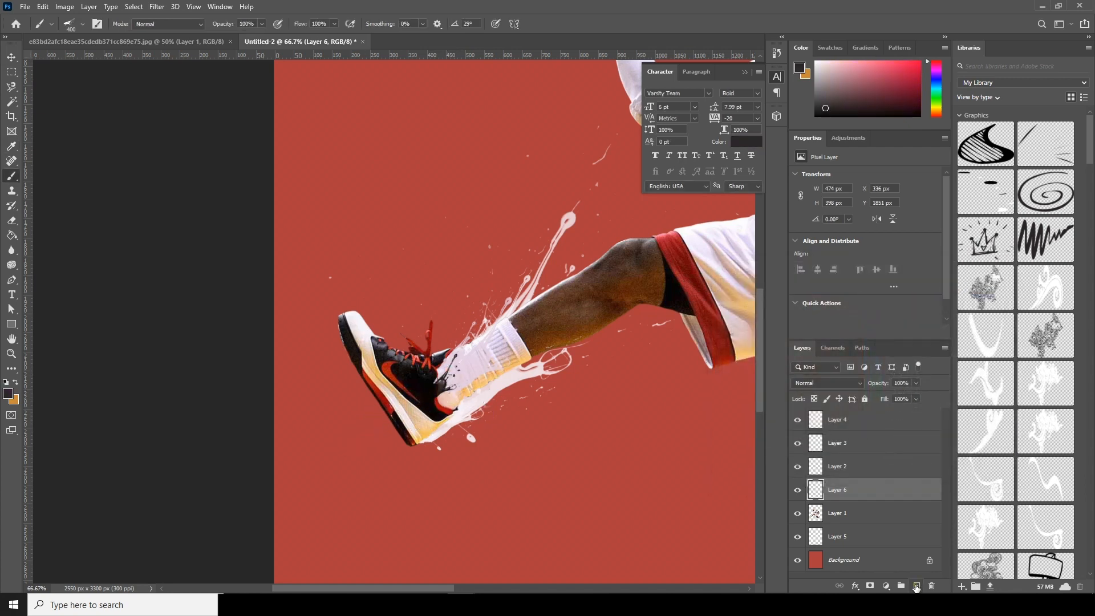
Add an empty layer above Layer 6 and set the foreground colour to f3edf4, sampled from the shoe's light midsole
click(916, 588)
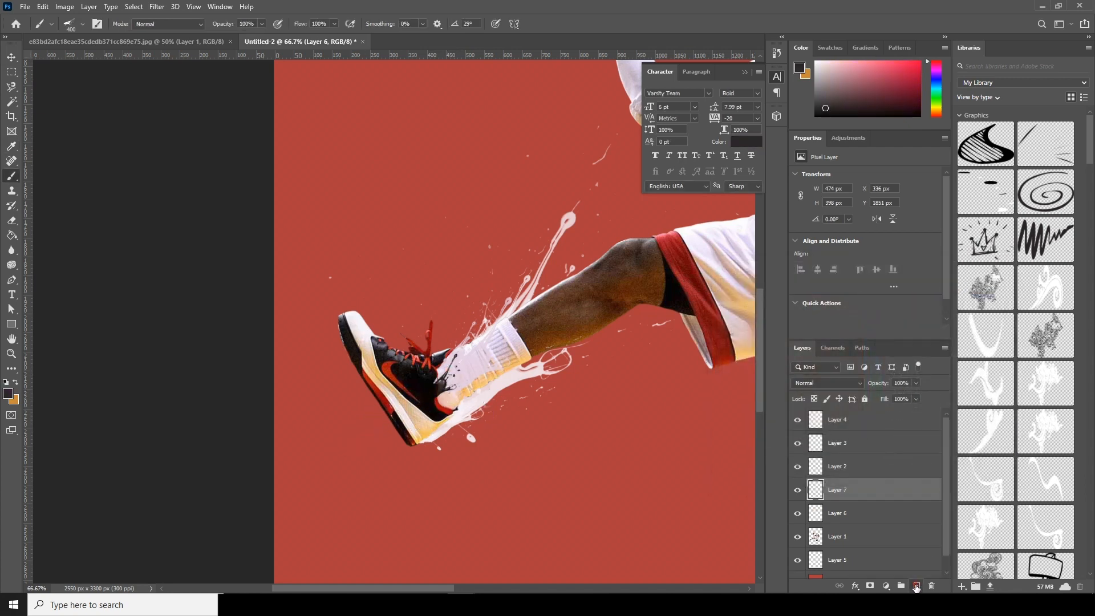
click(8, 394)
click(365, 336)
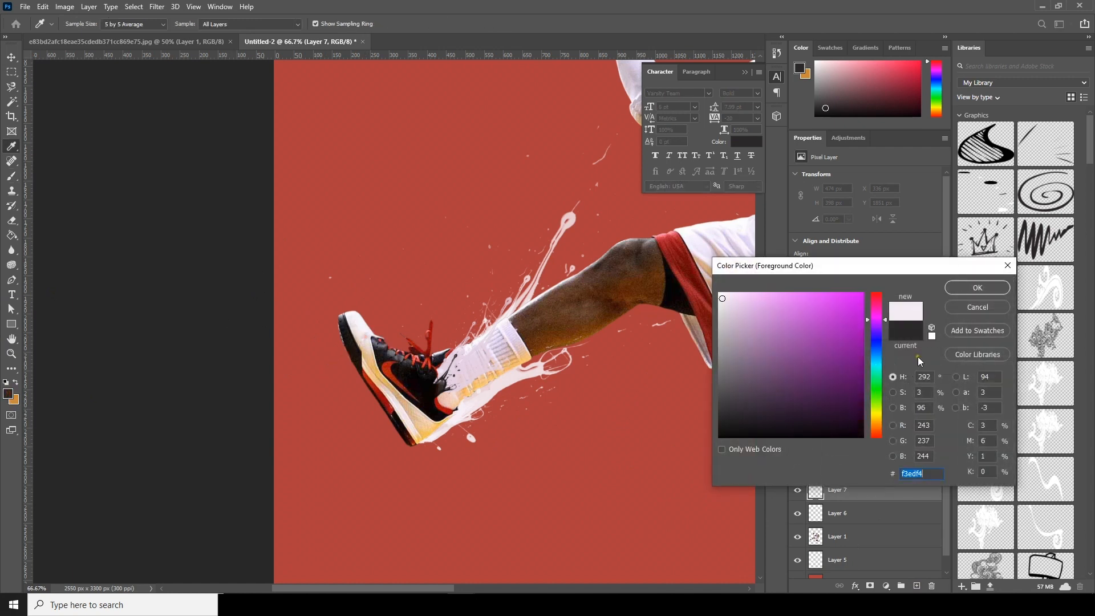
click(960, 288)
Stamp a 500 px splatter over the heel of the extended leg's shoe, then reduce the brush to 300 px
key(bracketright)
key(bracketright)
click(474, 308)
key(ctrl+z)
key(bracketleft)
key(bracketleft)
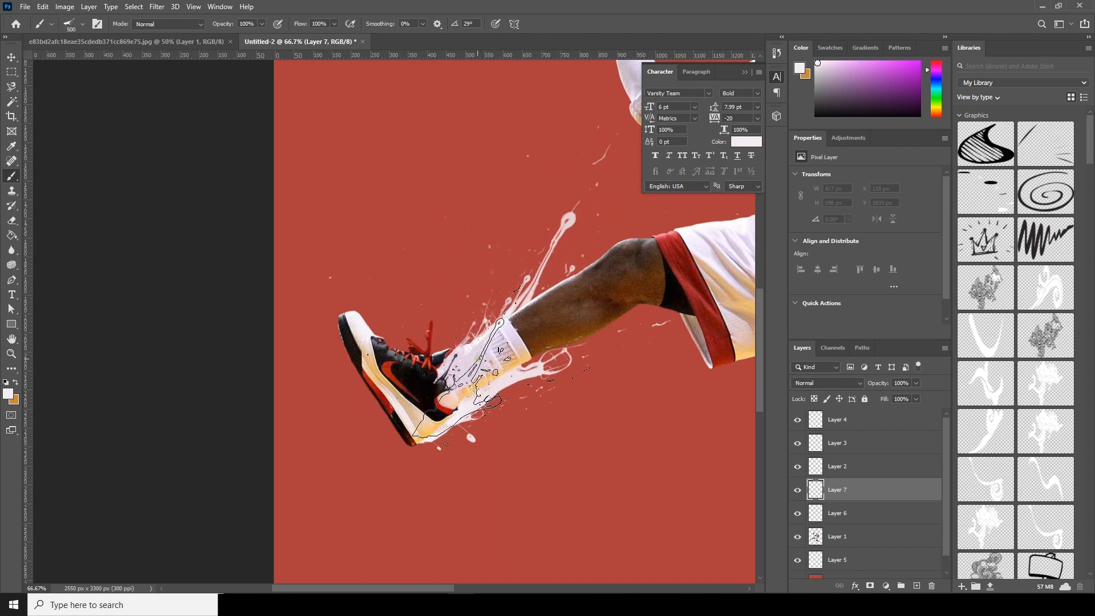
click(491, 382)
key(bracketleft)
key(bracketleft)
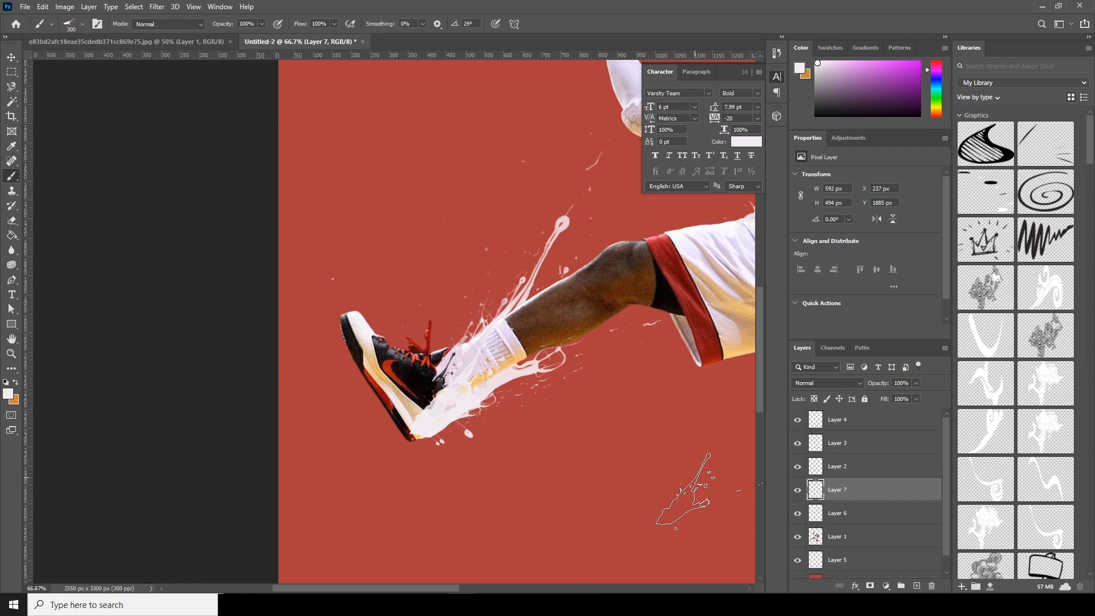
Add an empty layer directly above Layer 5, beneath the player cutout
key(ctrl+minus)
key(ctrl+minus)
key(ctrl+minus)
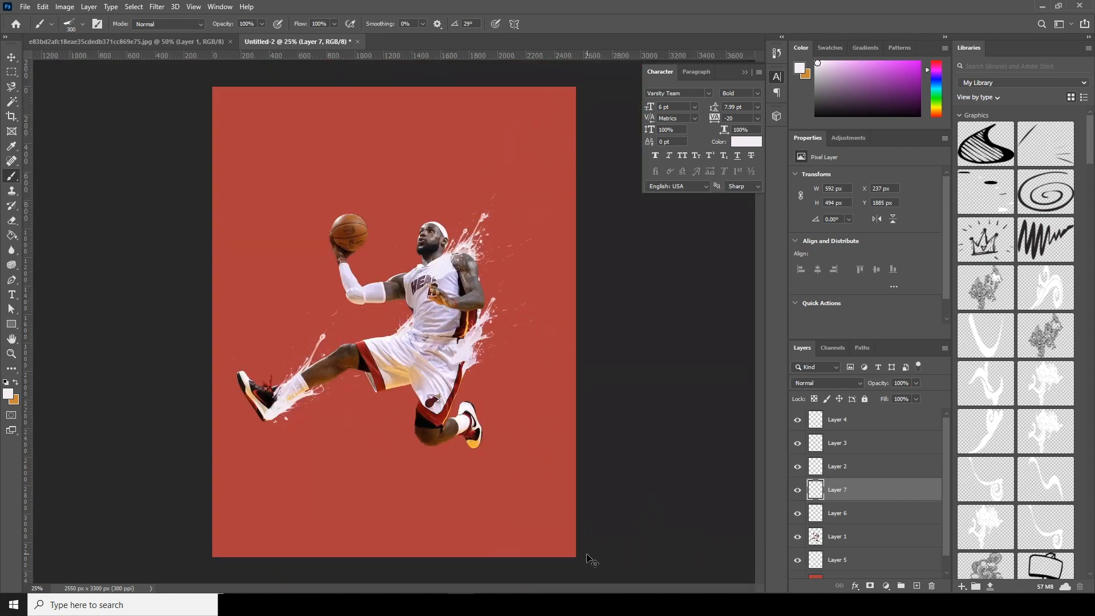
key(ctrl+plus)
key(ctrl+plus)
key(bracketright)
key(ctrl+z)
click(832, 557)
click(916, 585)
Stamp splatters behind the shorts near the bent leg, in front of the waist and above the shin of the extended leg
click(465, 410)
click(347, 242)
key(bracketleft)
key(bracketright)
key(bracketright)
key(bracketright)
click(214, 303)
Enlarge the brush and stamp a large splatter behind the shoulder and upper arm, then shrink the brush again
key(bracketleft)
key(bracketleft)
key(bracketleft)
key(bracketleft)
key(bracketright)
key(bracketright)
key(bracketright)
key(bracketright)
key(bracketright)
key(bracketright)
key(bracketright)
key(bracketright)
key(bracketright)
key(bracketright)
key(bracketright)
click(494, 186)
key(bracketleft)
key(bracketleft)
key(bracketleft)
key(bracketleft)
key(bracketleft)
key(bracketleft)
key(bracketleft)
key(bracketleft)
key(bracketleft)
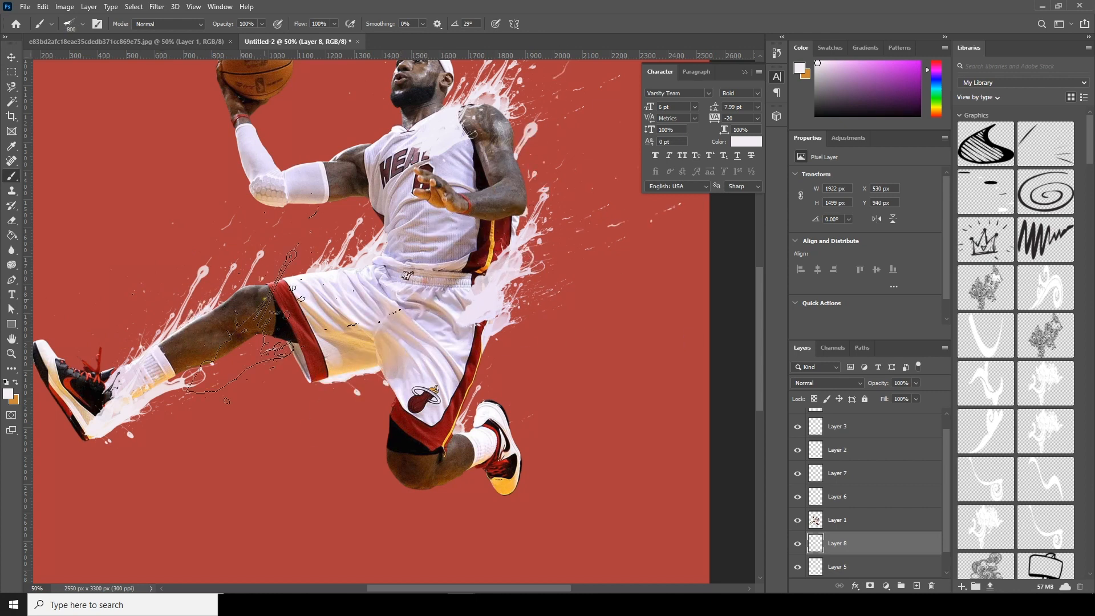
Add an empty layer directly above the player cutout on Layer 1
key(ctrl+minus)
key(ctrl+plus)
click(837, 520)
click(917, 586)
Stamp splatters of varying size over the shorts' front leg, the calf of the extended leg and the jersey's collar
click(415, 407)
key(bracketleft)
key(bracketleft)
key(bracketleft)
click(399, 442)
key(bracketright)
key(bracketright)
key(bracketright)
key(bracketright)
click(425, 375)
click(417, 330)
click(377, 370)
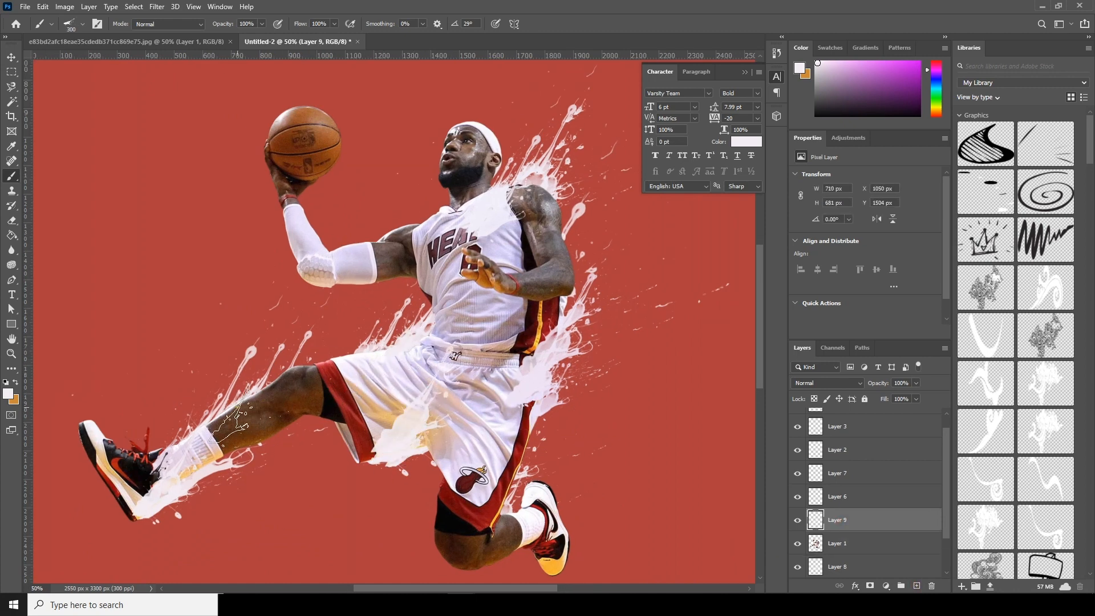
click(225, 421)
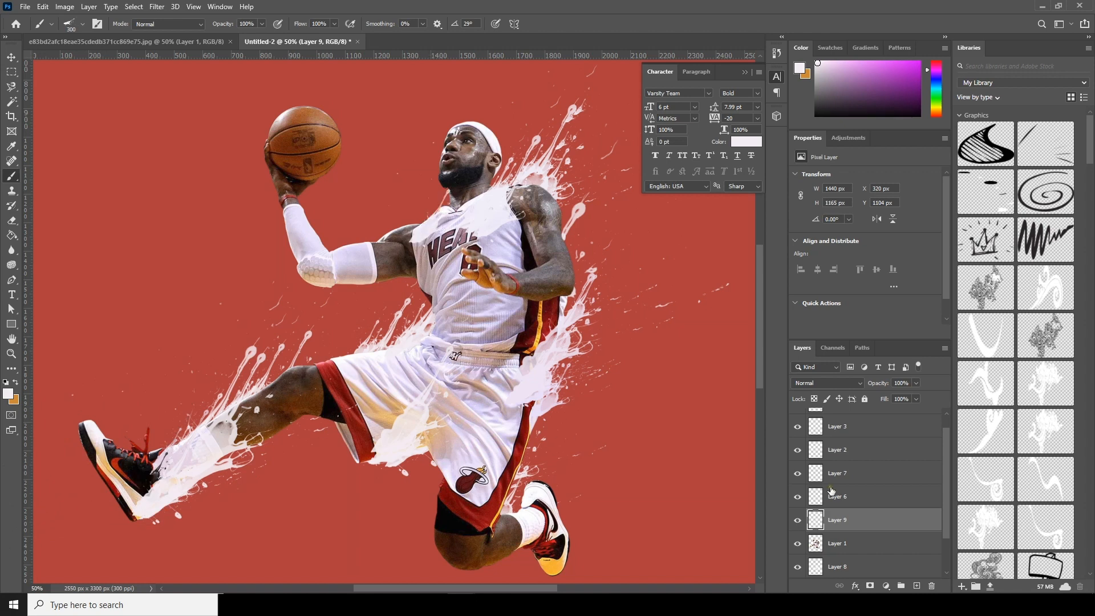
Add a layer beneath the player cutout and stamp splatters behind the forearm and upper arm that hold the ball
key(ctrl+shift+alt+n)
key(bracketright)
key(bracketright)
key(bracketleft)
key(bracketleft)
key(bracketleft)
click(381, 225)
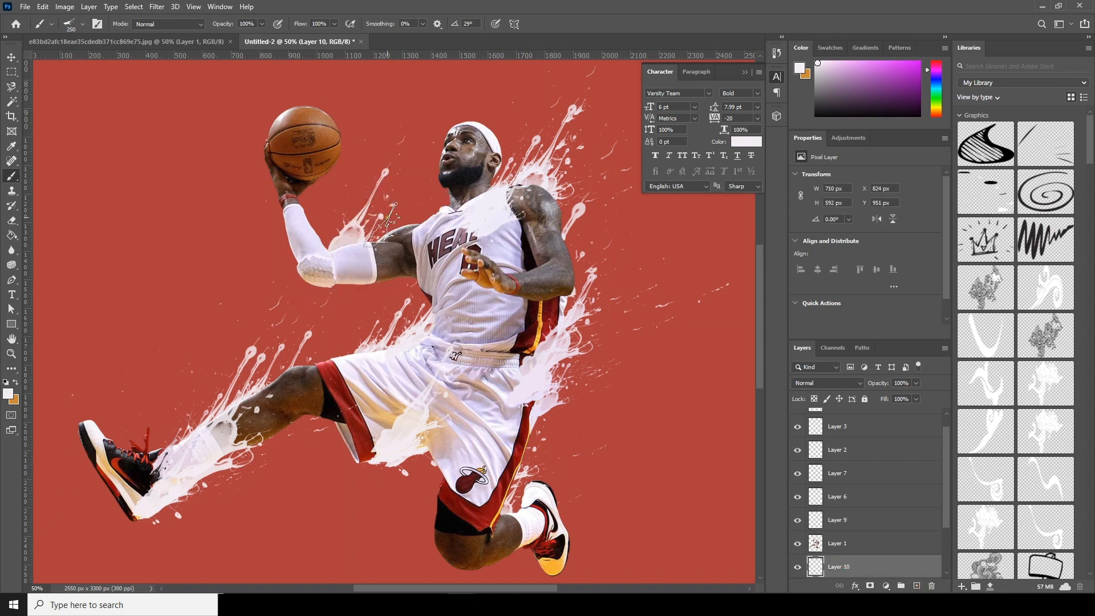
click(313, 269)
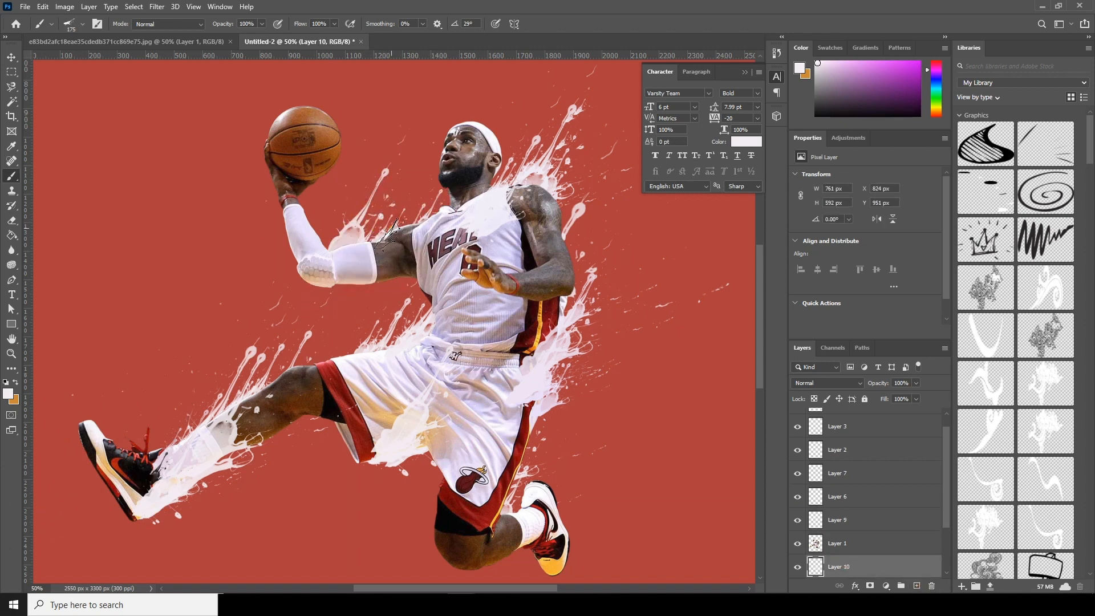
Add a new layer above the player cutout and stamp a splatter over the sleeve at the elbow of the ball-holding arm
key(bracketright)
key(bracketright)
key(ctrl+minus)
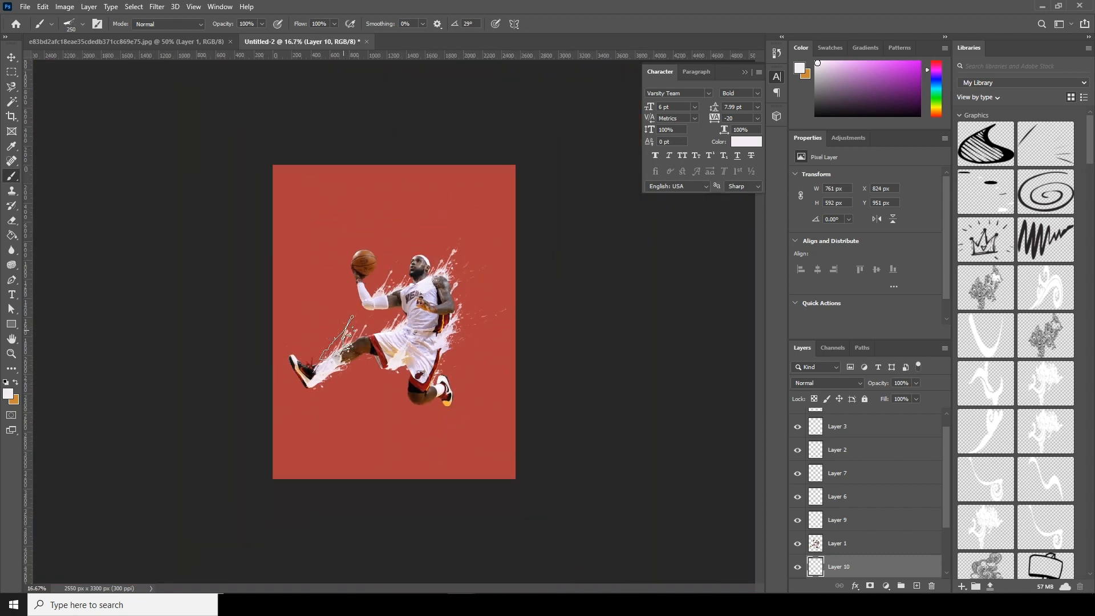
click(843, 552)
key(ctrl+shift+alt+n)
key(ctrl+plus)
click(344, 242)
Try stamping a large 900 px splatter at the rear edge of the shorts
key(bracketright)
key(bracketright)
key(bracketright)
key(bracketright)
key(bracketright)
key(bracketright)
key(bracketright)
click(527, 420)
key(ctrl+z)
Add another empty layer above Layer 11 and set the foreground to a light lavender sampled at the shorts' rear edge
click(917, 585)
click(8, 394)
click(524, 390)
key(Return)
Try a 900 px lavender splatter at the shorts' rear edge, undo it, and review the whole composition
click(511, 439)
key(ctrl+z)
key(ctrl+minus)
key(ctrl+minus)
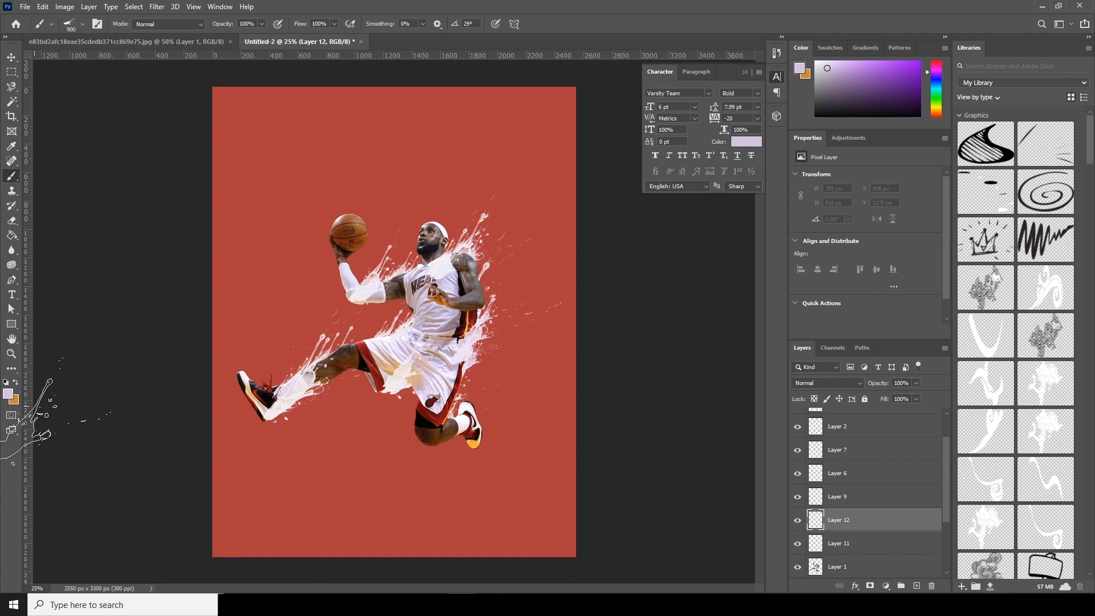
key(ctrl+minus)
key(ctrl+minus)
key(ctrl+plus)
key(ctrl+plus)
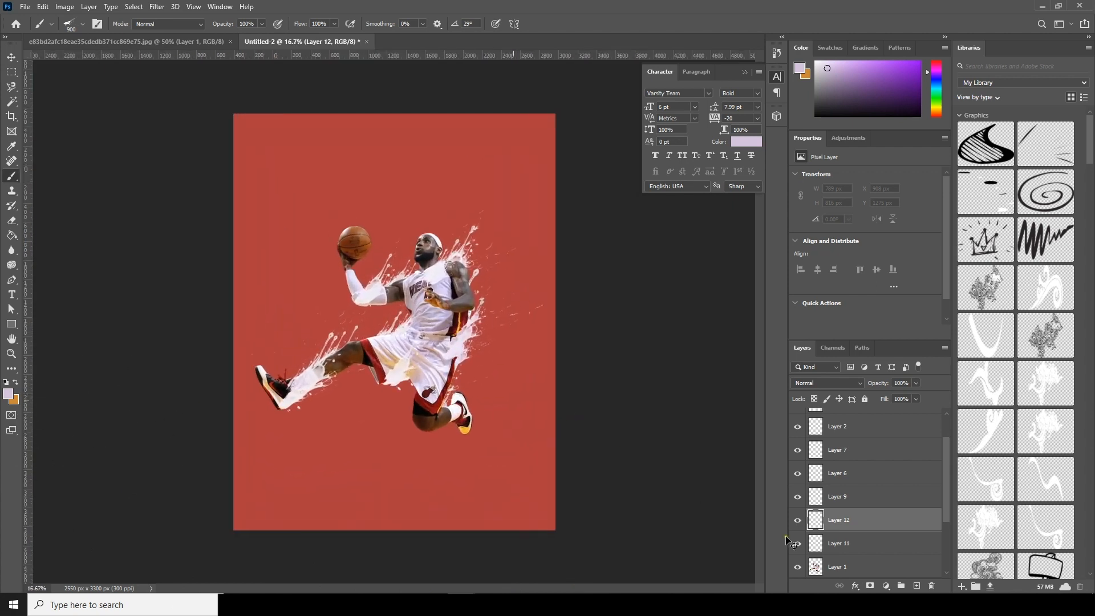
Open the Camera Raw Filter on the player cutout layer and set Clarity to +65 and Vibrance to -64
click(822, 567)
click(163, 6)
click(172, 77)
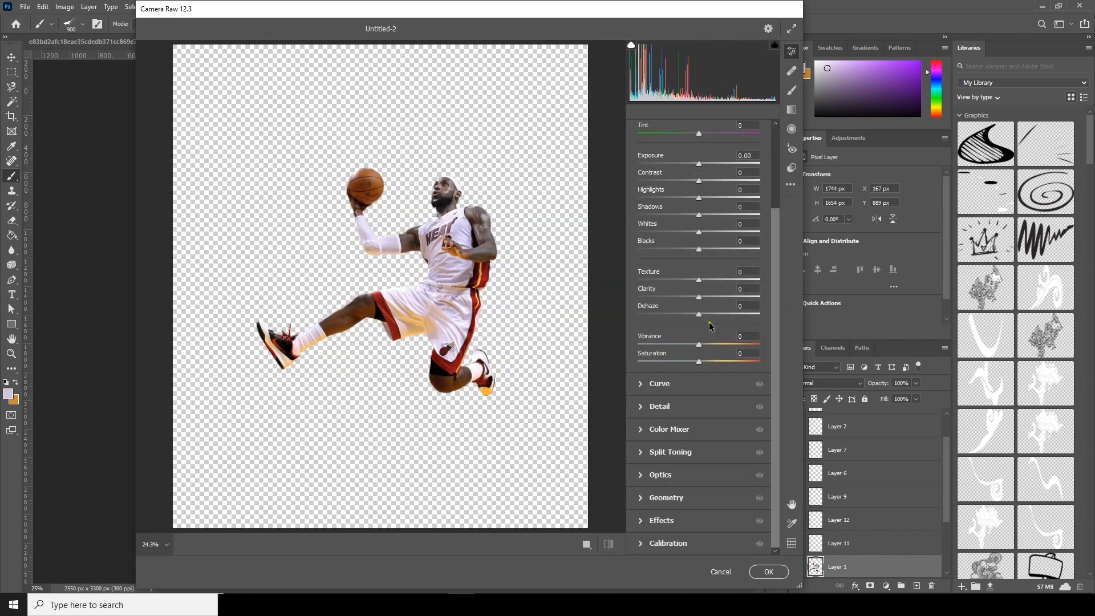
drag(734, 299, 739, 303)
click(661, 344)
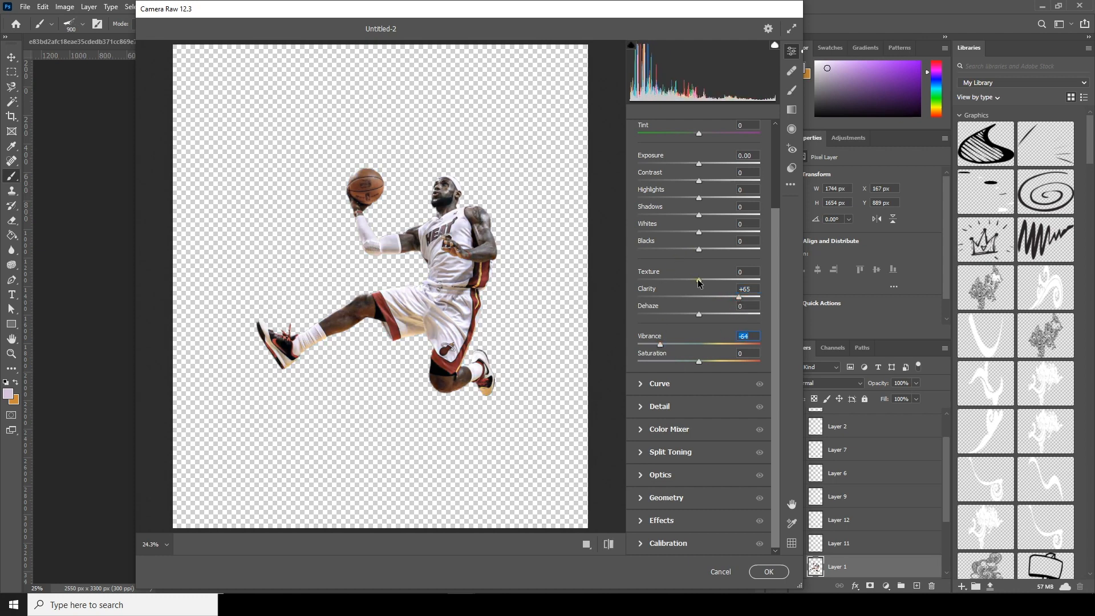
Set Exposure to +0.45, Highlights to -33 and Shadows to +14, raise the Whites slightly, and apply the Camera Raw adjustments
mouse_move(699, 165)
mouse_down()
mouse_move(721, 174)
mouse_move(706, 171)
mouse_up()
mouse_move(701, 216)
mouse_down()
mouse_move(681, 201)
mouse_move(713, 218)
mouse_move(702, 233)
mouse_move(713, 233)
mouse_up()
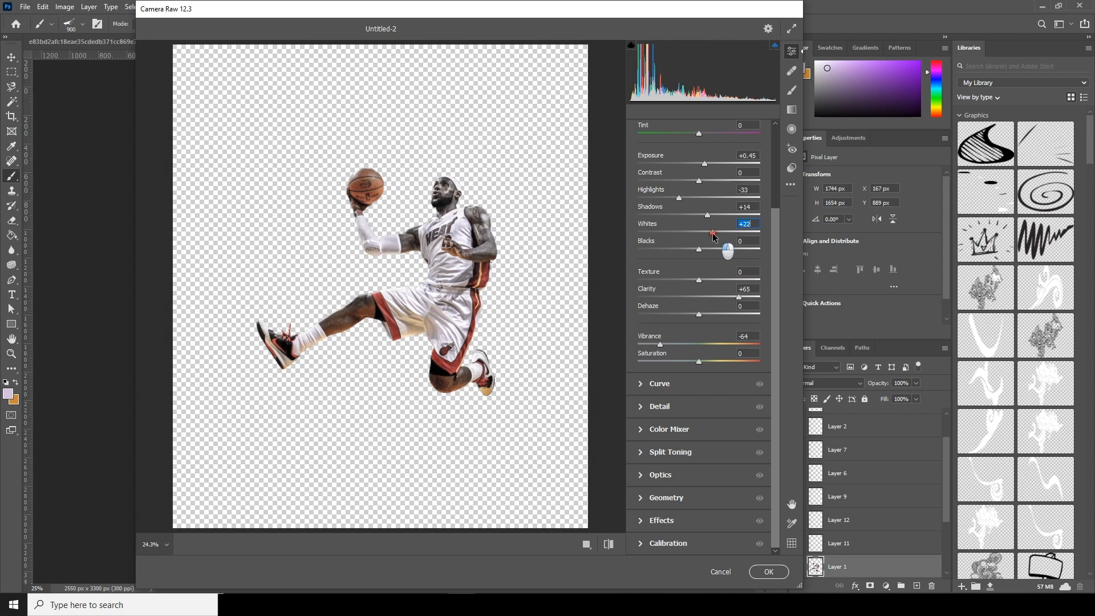
drag(713, 233, 711, 234)
click(769, 573)
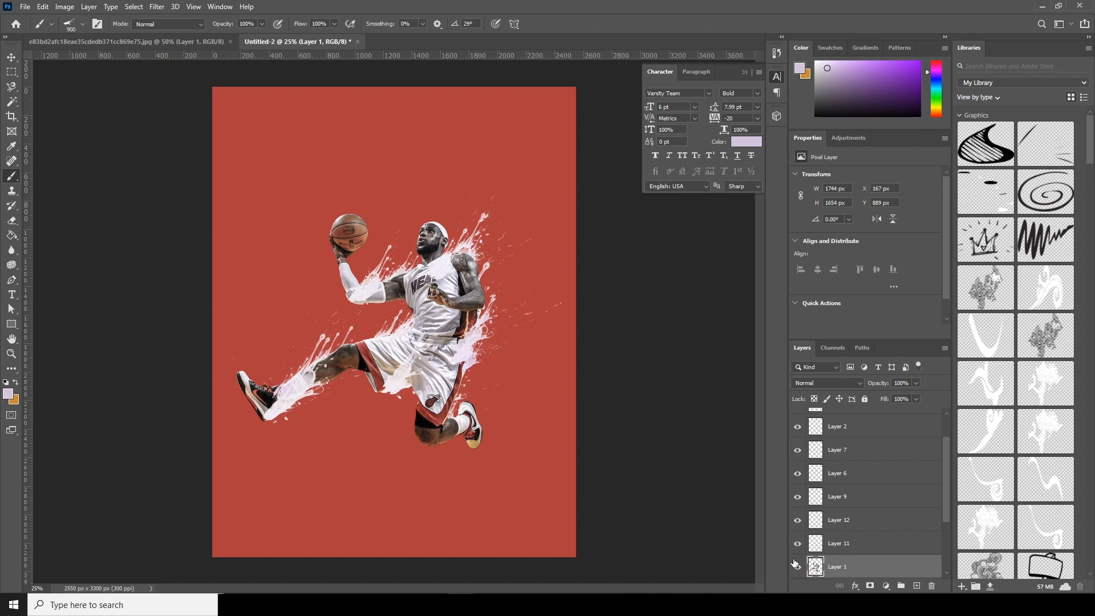
Open the Filter Gallery for the player layer with the Cutout effect selected and the whole player in the preview
key(ctrl+minus)
key(ctrl+minus)
key(ctrl+plus)
key(ctrl+plus)
click(157, 6)
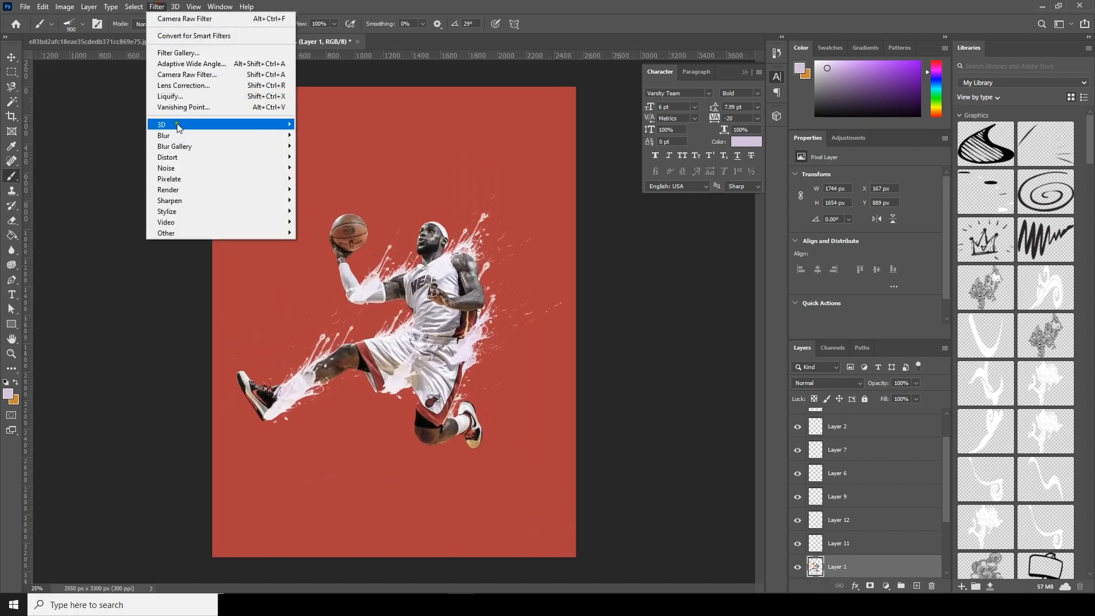
click(192, 53)
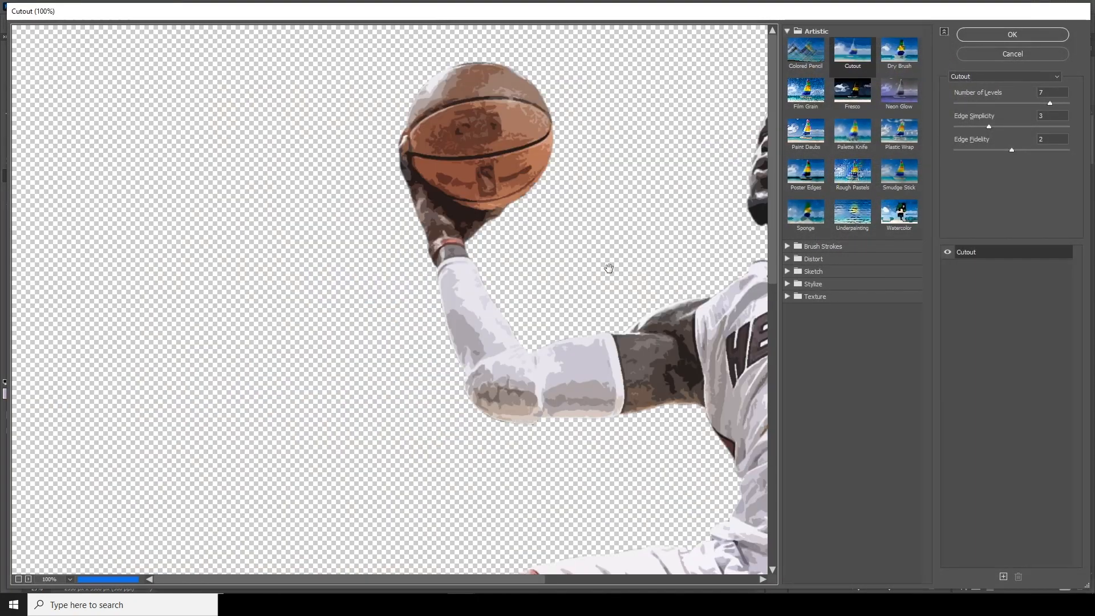
drag(609, 268, 176, 242)
key(ctrl+minus)
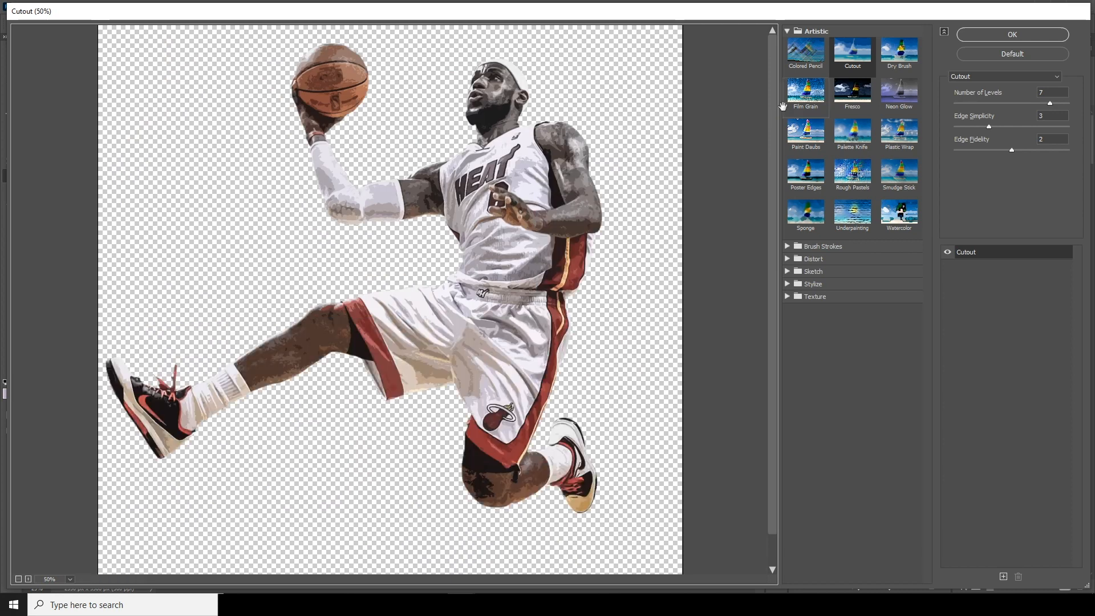
click(860, 62)
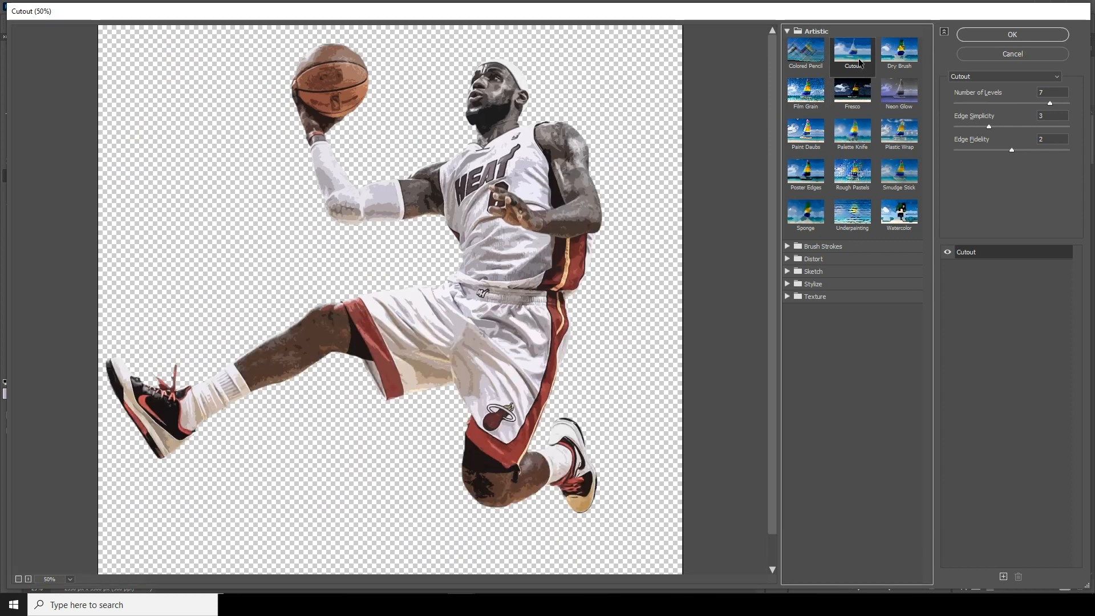
Set the Cutout effect's Number of Levels to 7, fine-tune its Edge Simplicity and Edge Fidelity, and apply it
click(1047, 104)
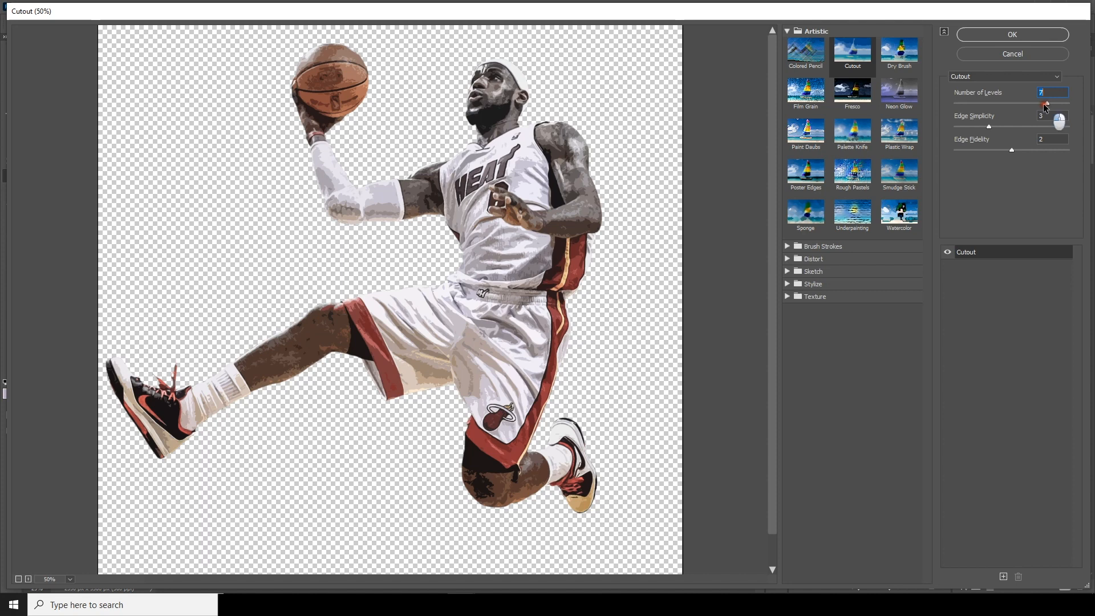
drag(1038, 105, 1034, 105)
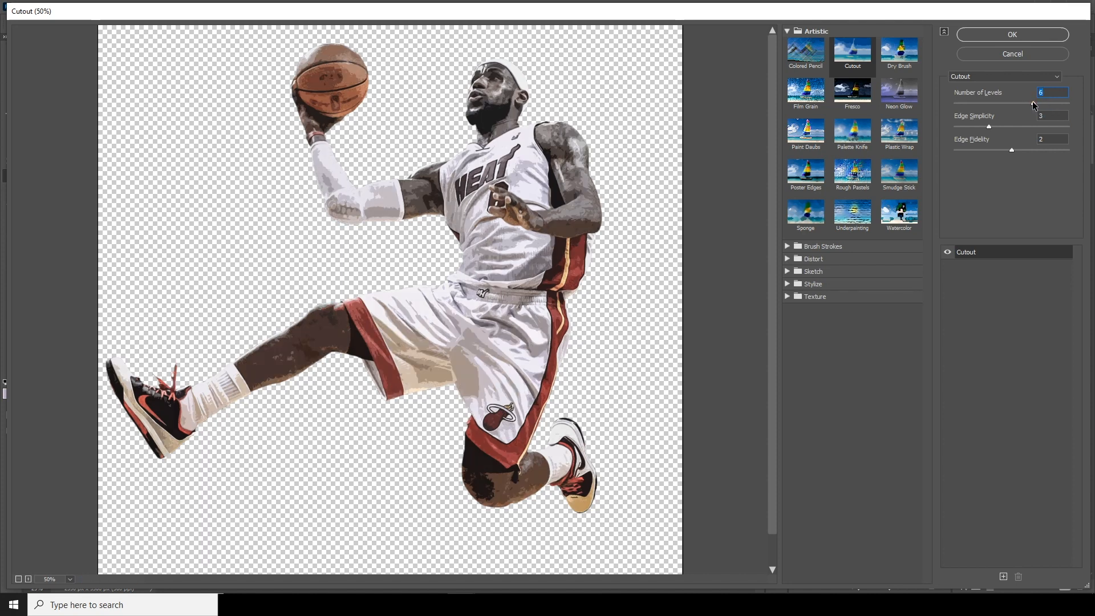
click(982, 127)
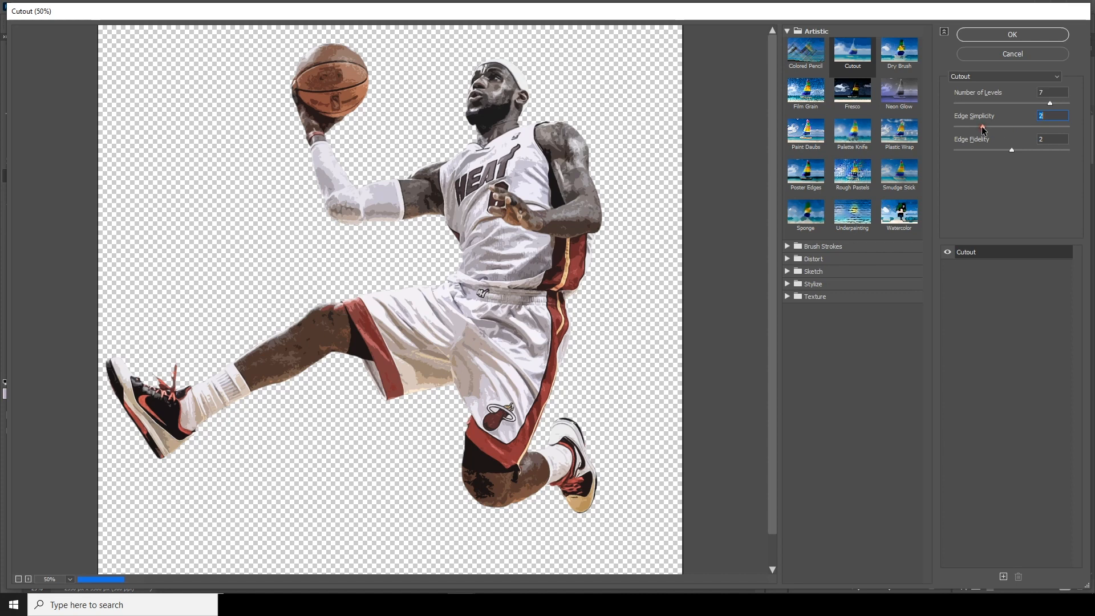
click(1029, 150)
drag(1005, 150, 1015, 150)
click(1000, 127)
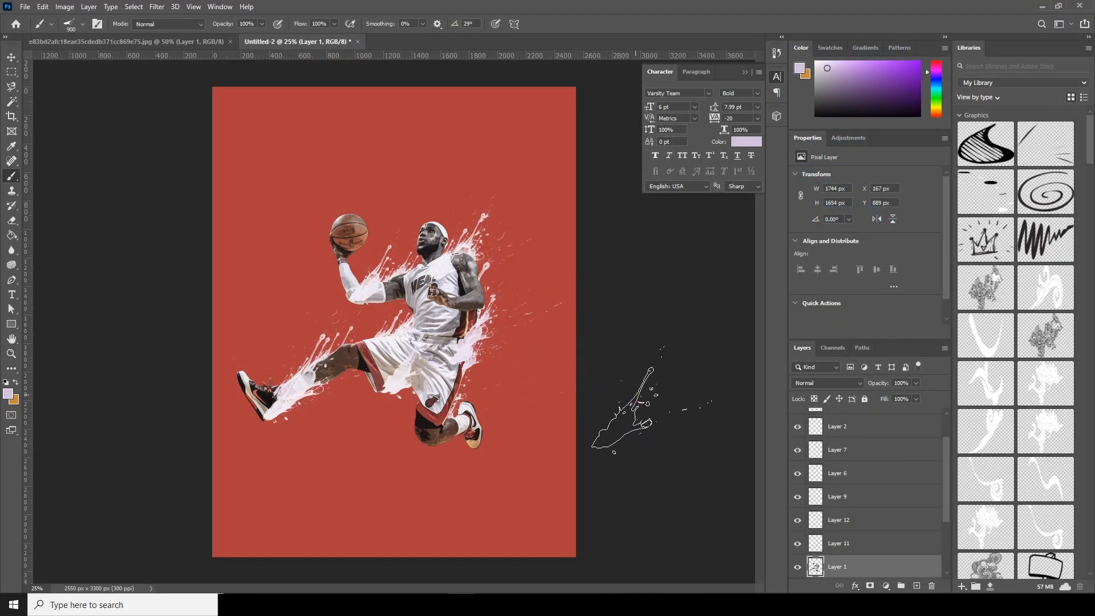
Copy the stone wall texture image into Untitled-2 directly above the player cutout and position it over the player
key(ctrl+minus)
key(ctrl+minus)
key(ctrl+plus)
key(ctrl+plus)
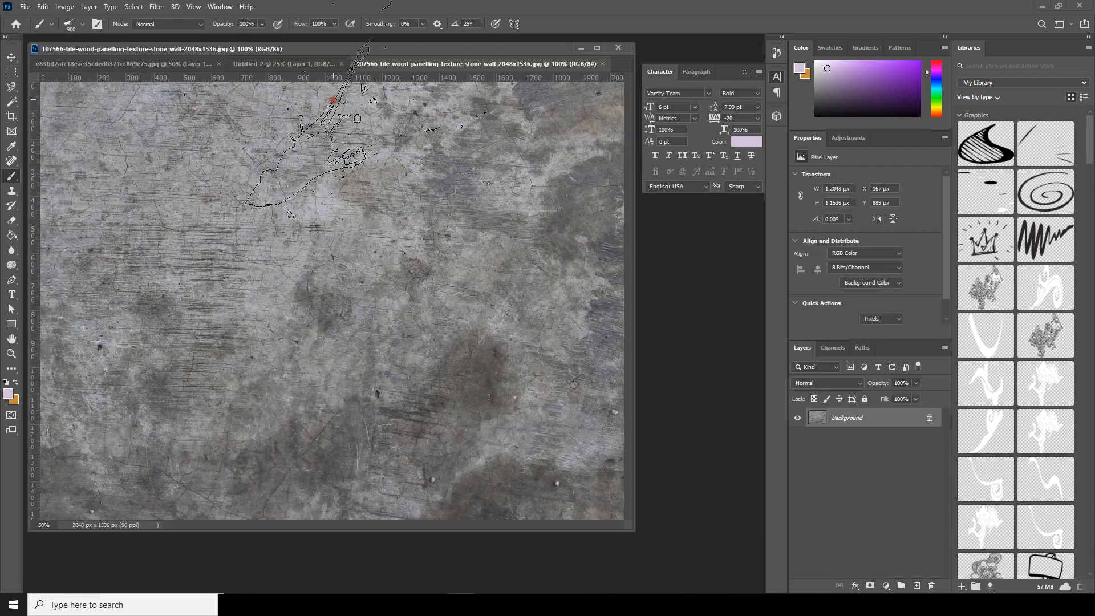
drag(341, 53, 344, 43)
click(10, 58)
drag(353, 216, 271, 42)
drag(419, 231, 435, 277)
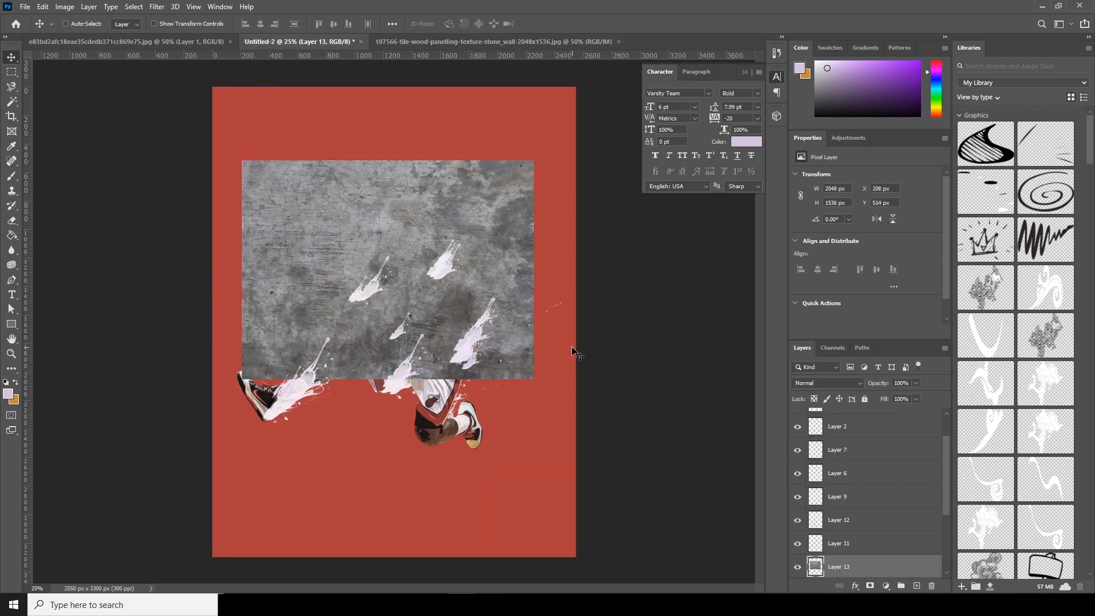
Enlarge and stretch the stone wall texture to cover the whole poster and move its layer to the top of the stack
key(ctrl+t)
drag(567, 374, 486, 175)
drag(495, 415, 622, 513)
drag(495, 416, 495, 470)
key(Return)
mouse_move(841, 566)
mouse_down()
mouse_move(841, 579)
mouse_move(866, 420)
mouse_up()
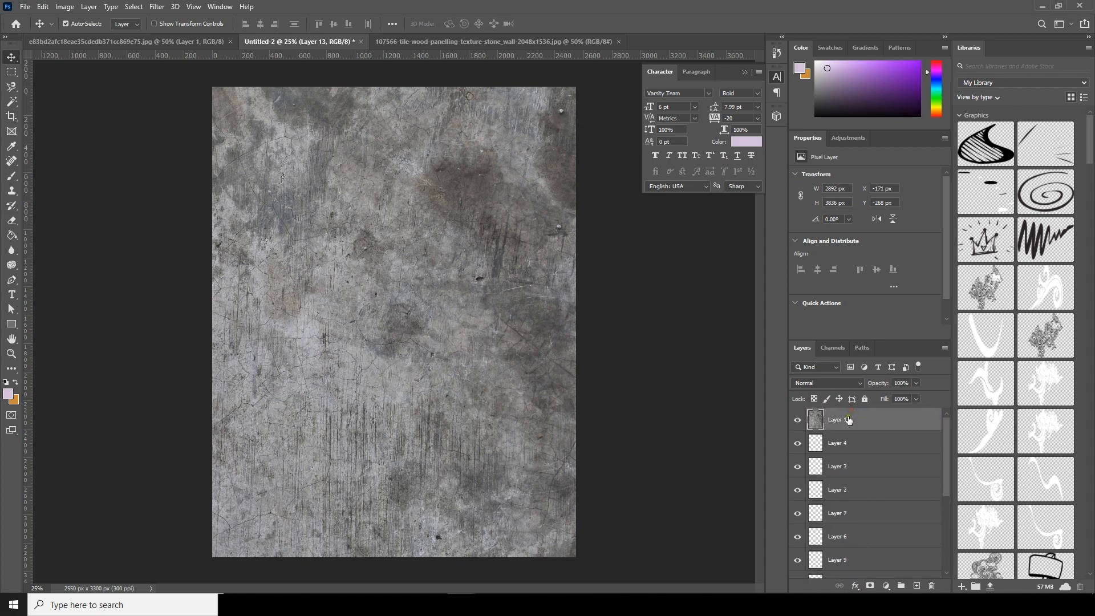
Set the stone texture layer's blend mode to Soft Light and its opacity to 73%
click(825, 384)
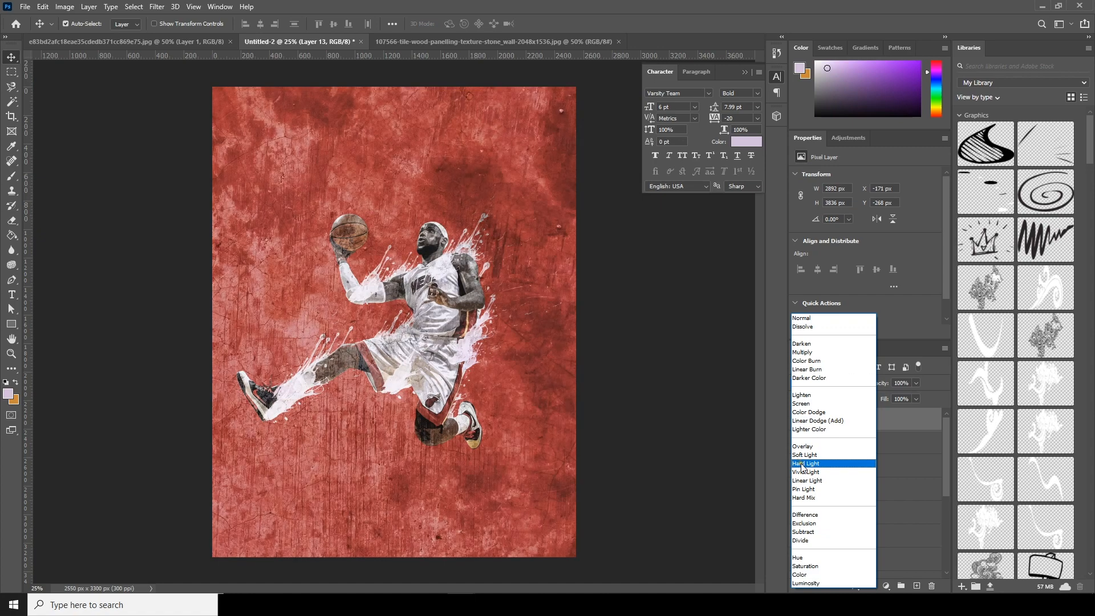
click(810, 456)
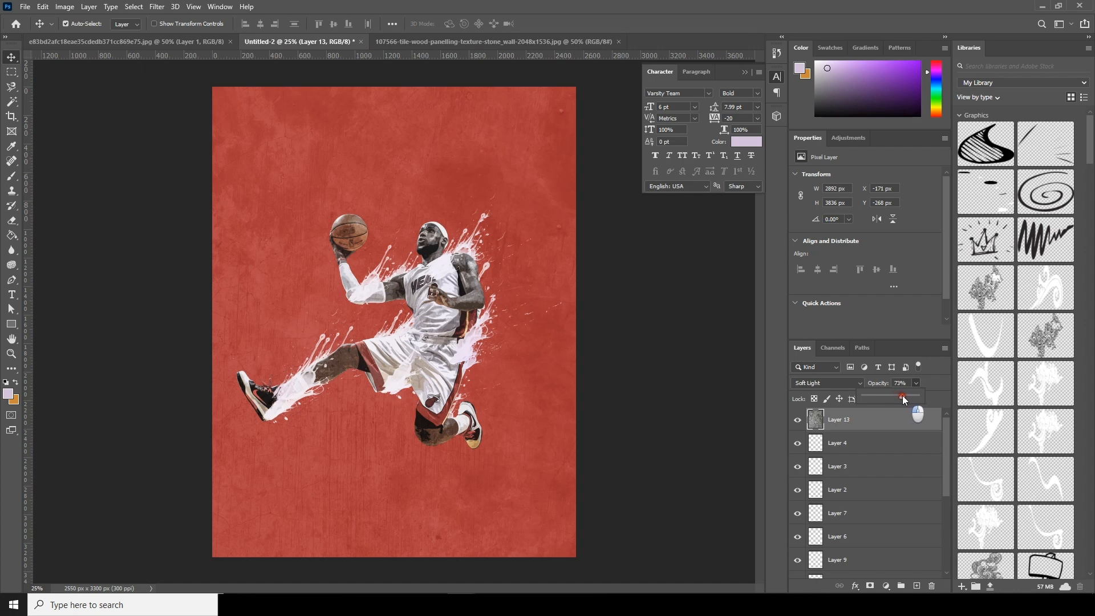
click(12, 59)
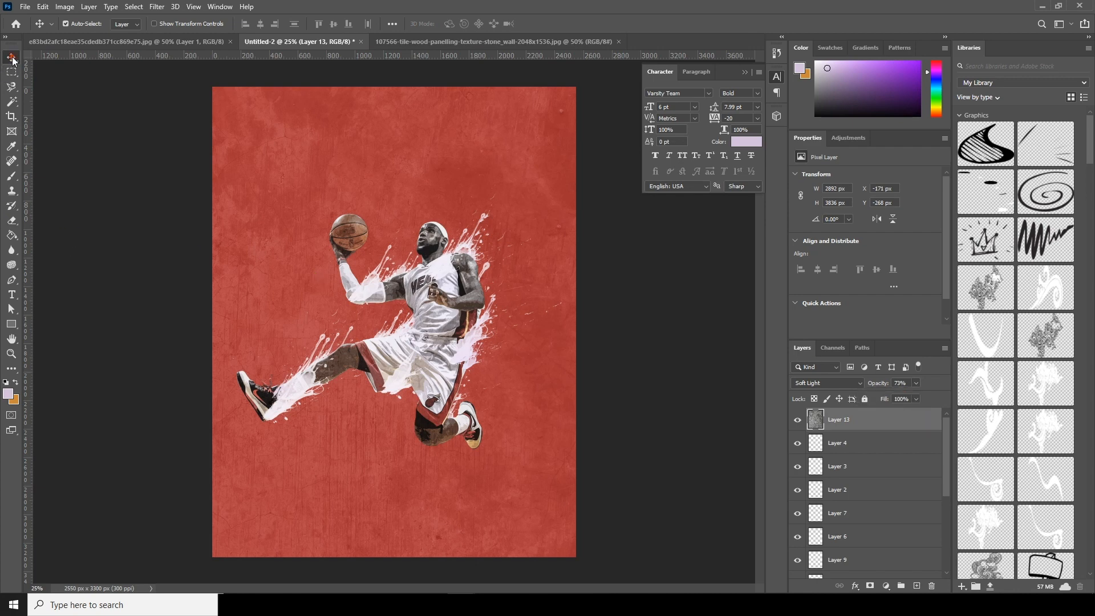
Add the text RISE above the player's head in Varsity Team Bold and colour it white
click(11, 296)
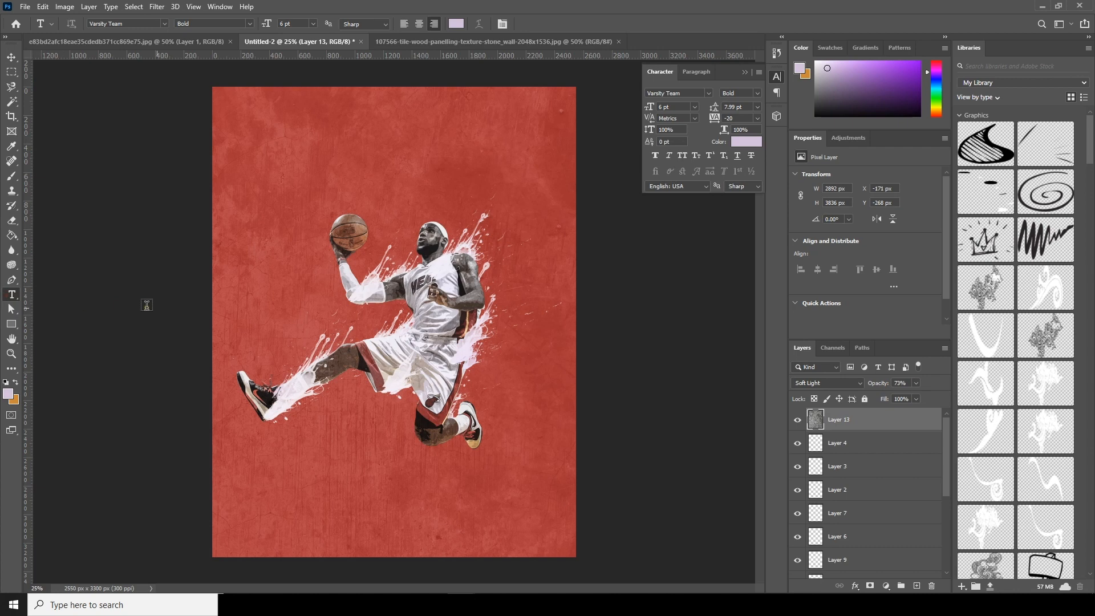
click(402, 202)
text(LE)
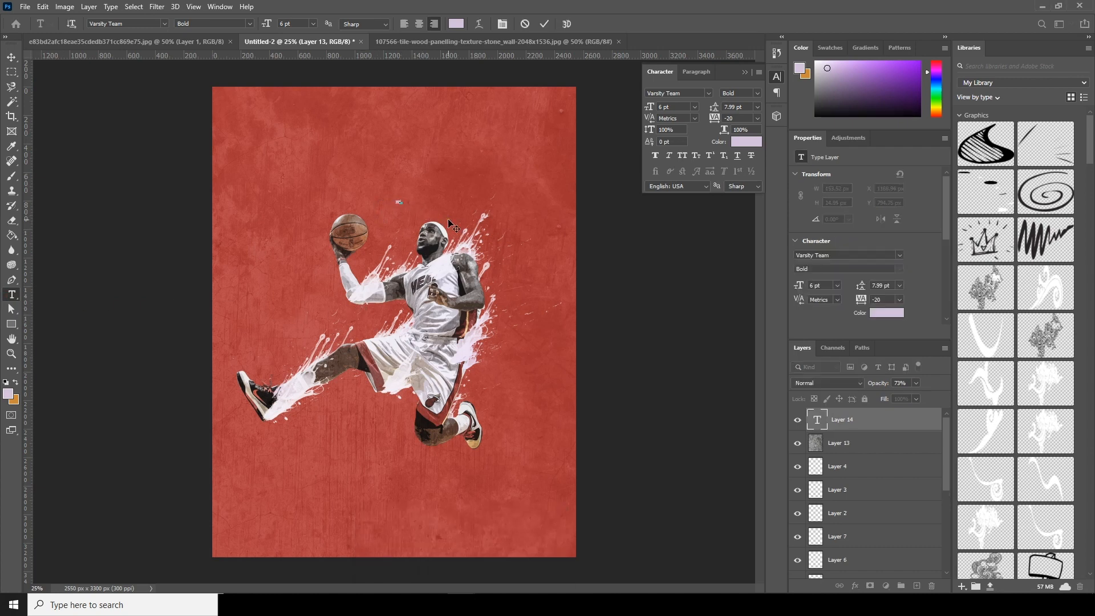
click(15, 56)
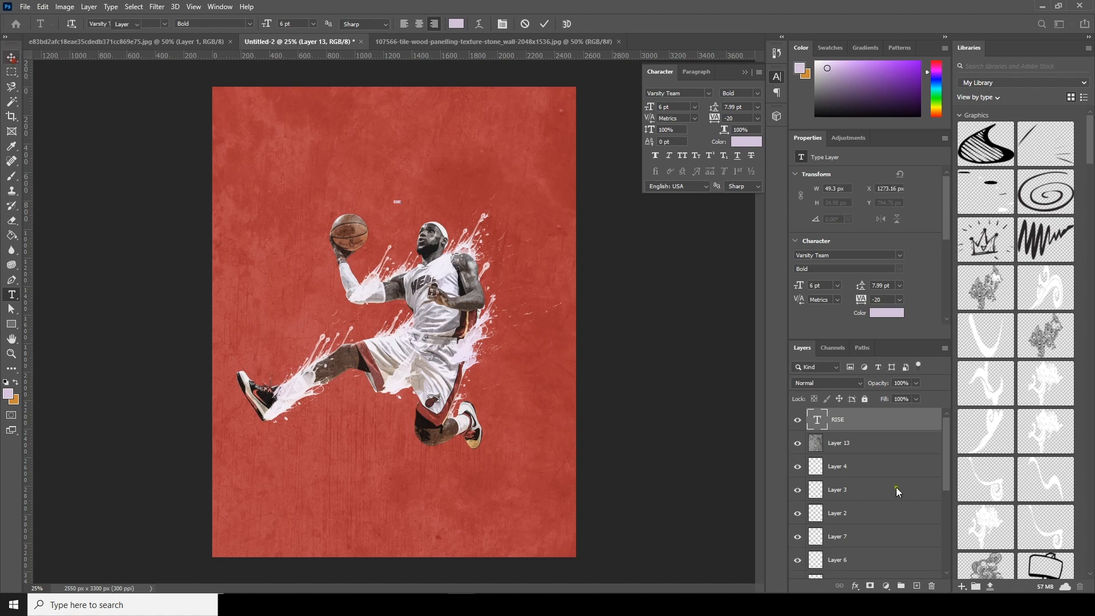
double_click(818, 421)
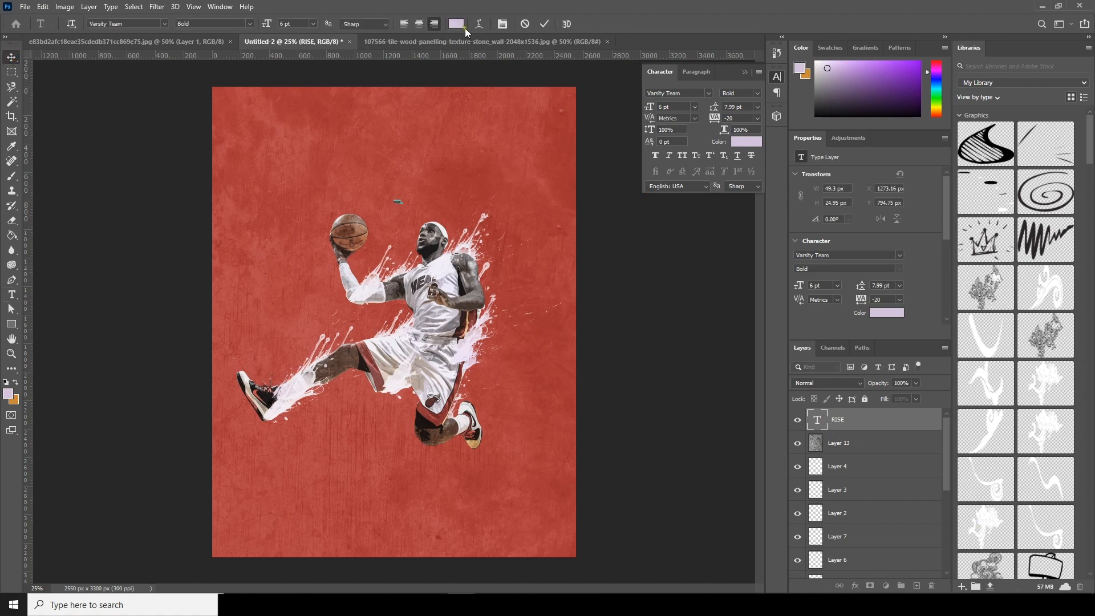
click(461, 25)
drag(765, 342, 674, 242)
click(964, 290)
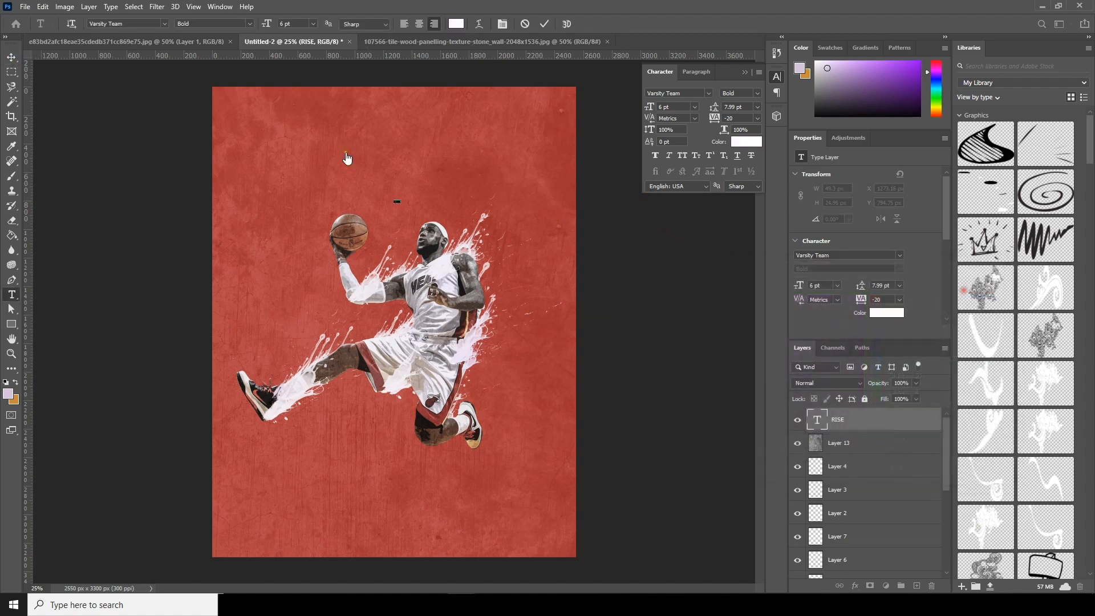
Enlarge the RISE text to 41 pt and place it above the player's head
click(11, 58)
key(ctrl+t)
drag(402, 205, 420, 222)
key(Return)
Duplicate the RISE text directly below itself and change the copy's wording to THROUGH
drag(419, 183, 416, 204)
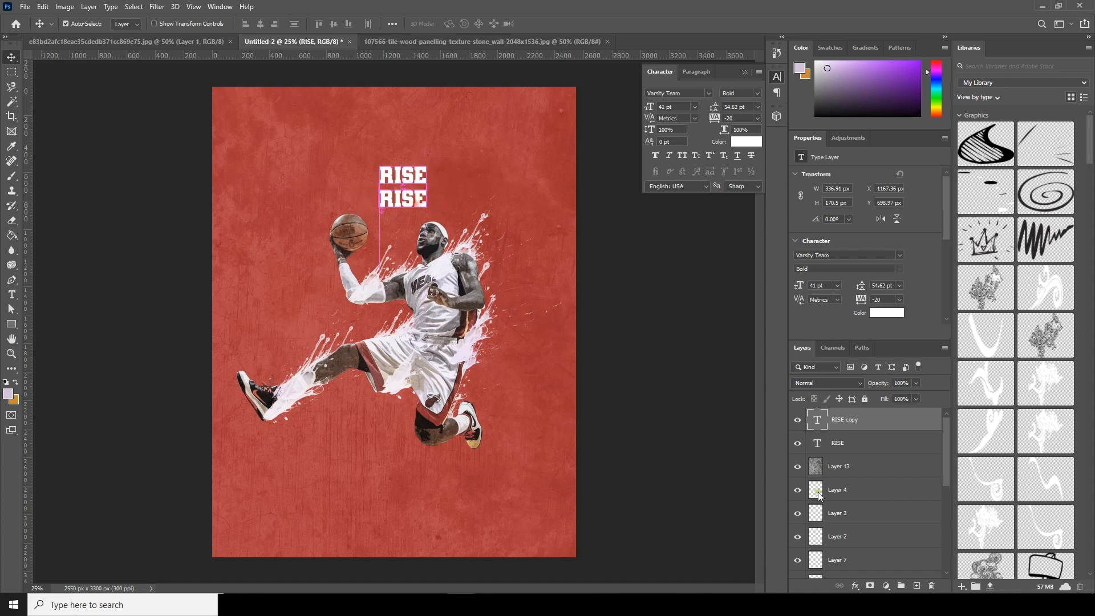
double_click(820, 422)
text(THROUGH)
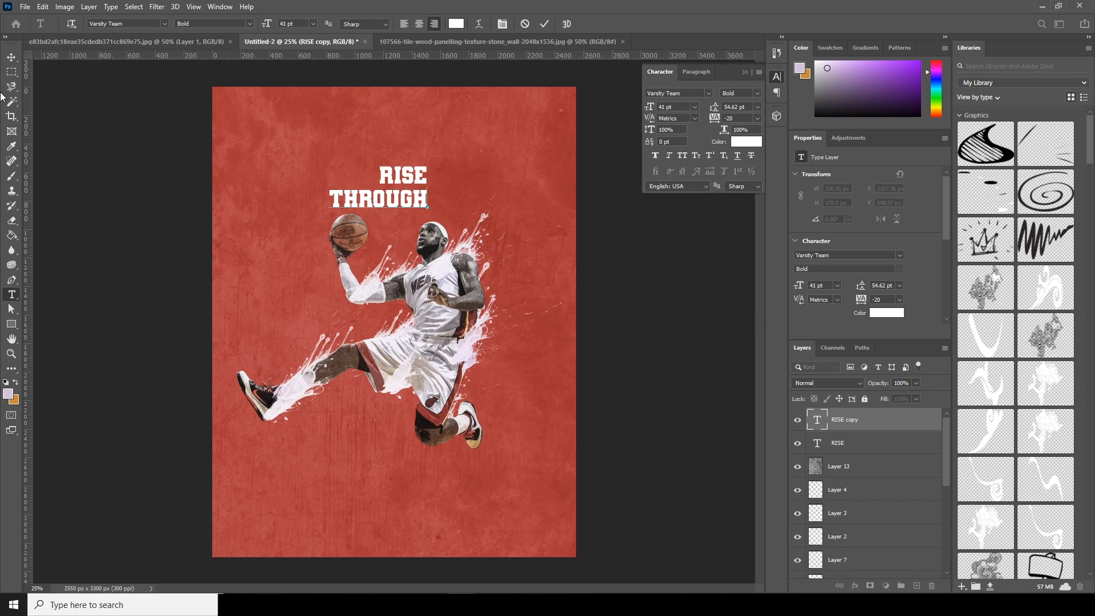
click(11, 58)
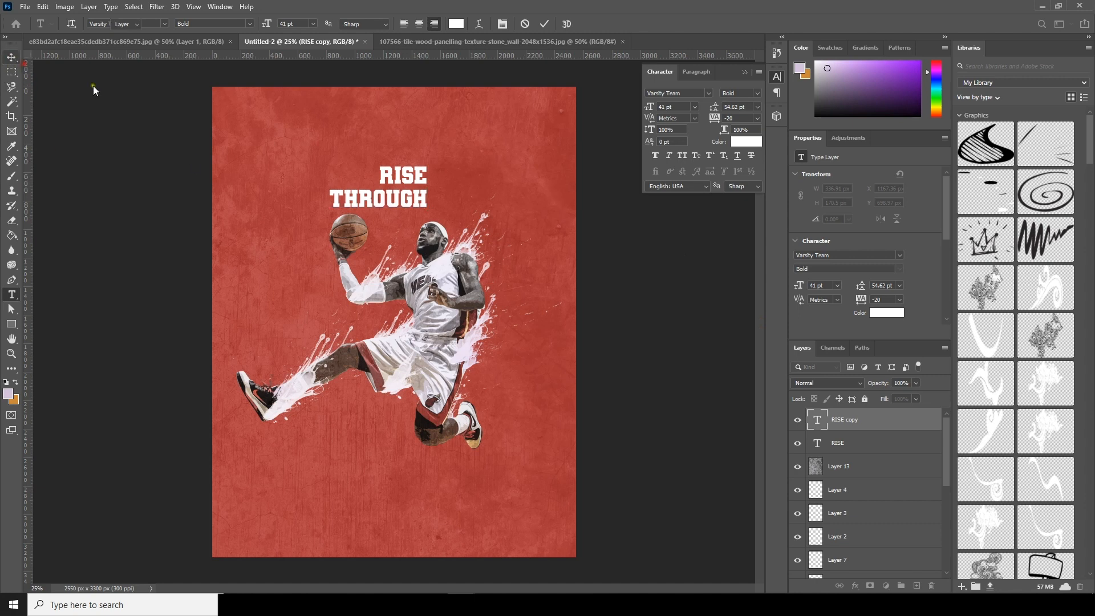
Duplicate THROUGH as a third title line, change its wording to ADVERSITY and centre it under the other lines
mouse_move(412, 206)
mouse_down()
mouse_move(436, 205)
mouse_move(423, 196)
mouse_move(419, 220)
mouse_up()
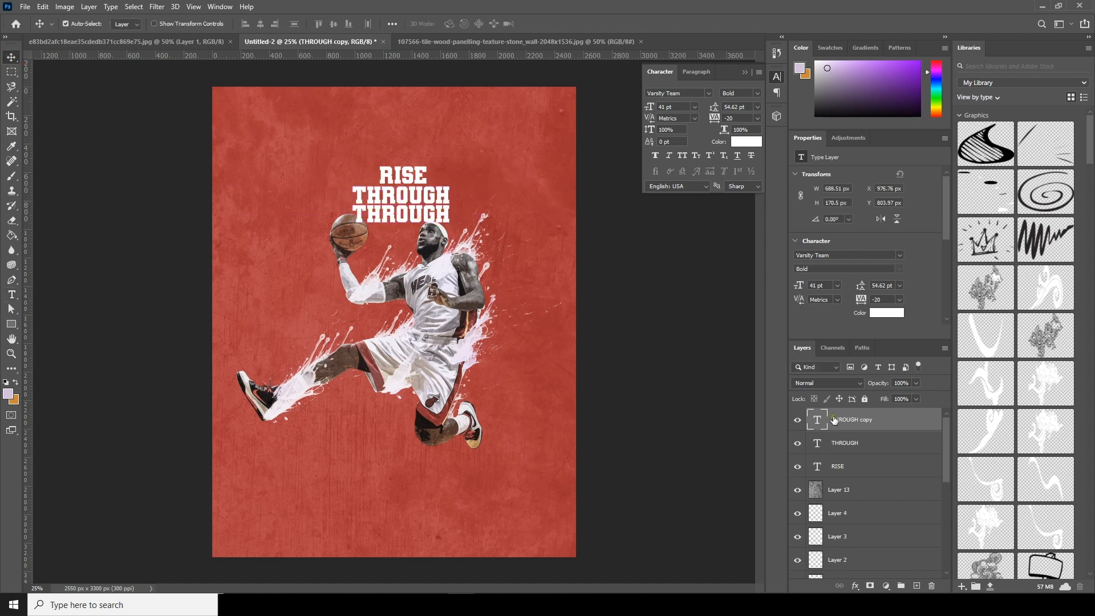
double_click(819, 420)
text(ADV)
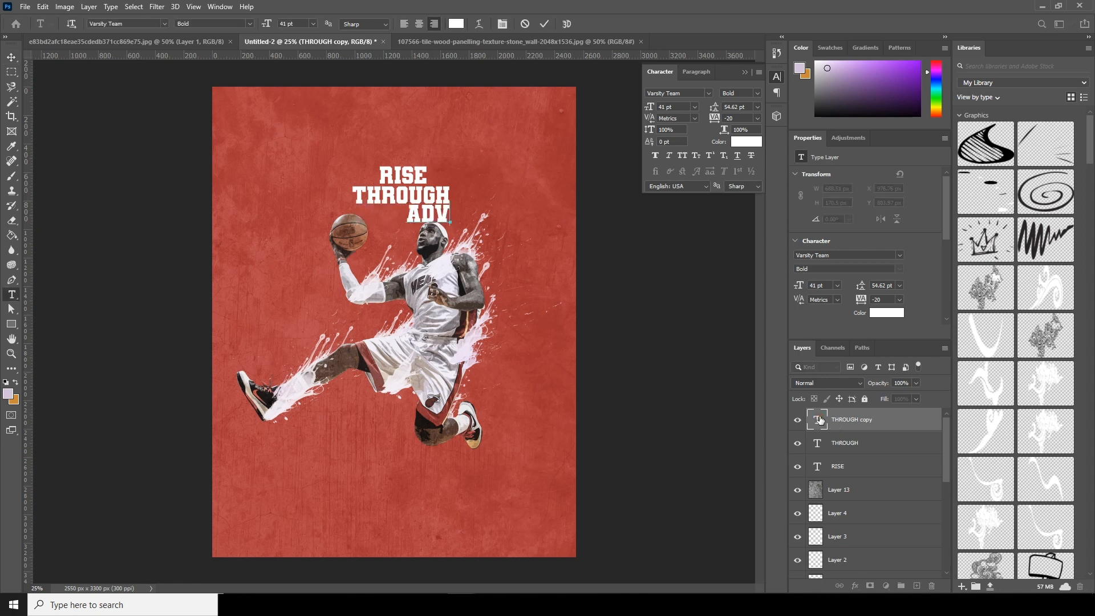
text(ERSITY)
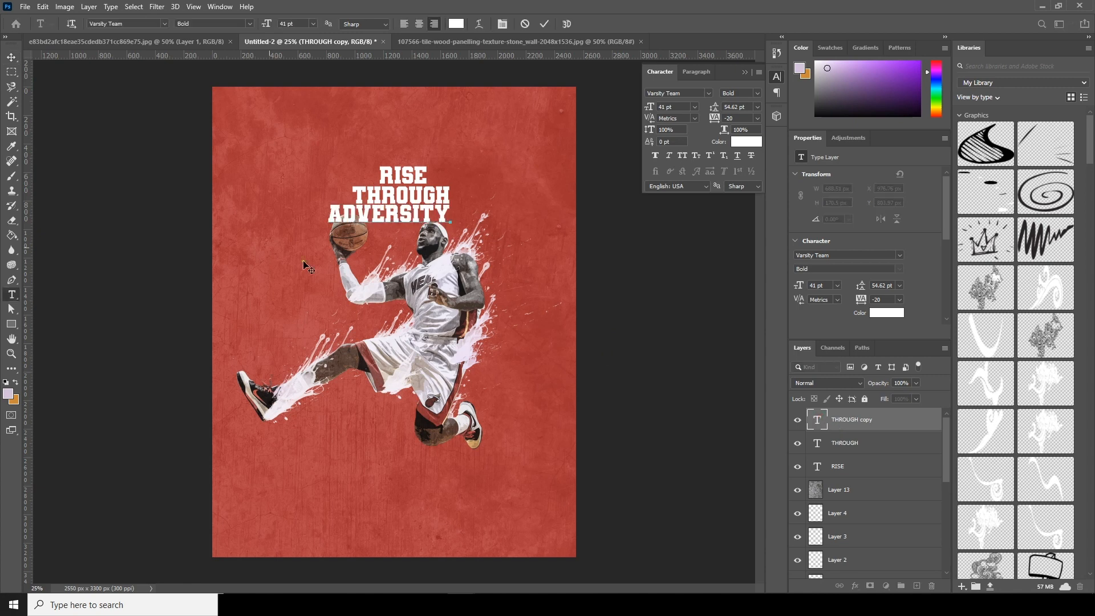
click(12, 60)
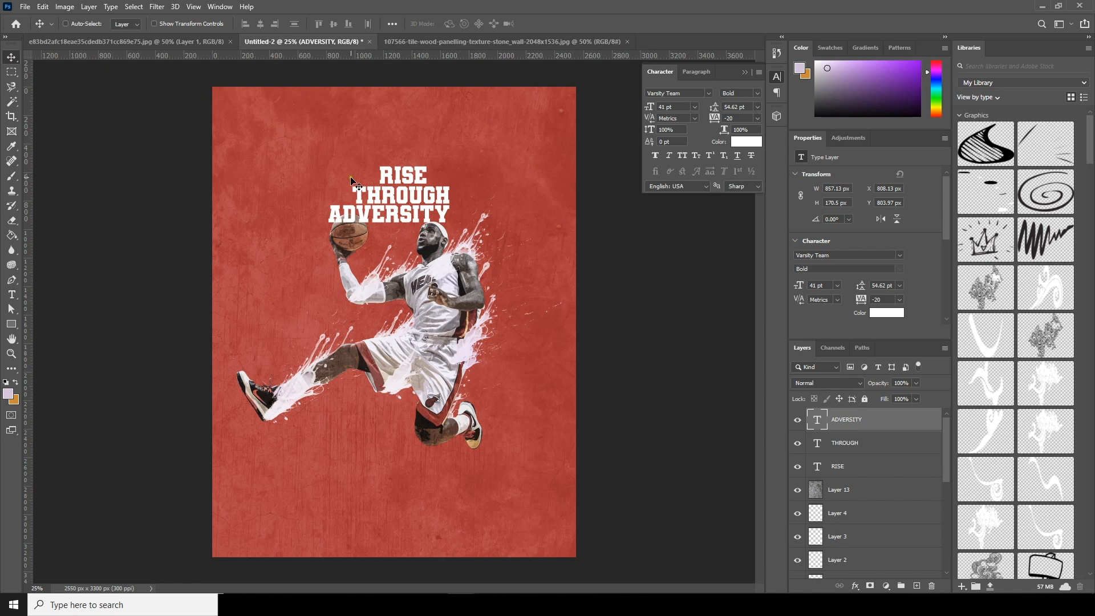
key(ctrl+t)
mouse_move(406, 223)
mouse_down()
mouse_move(400, 212)
mouse_move(419, 223)
mouse_up()
key(Return)
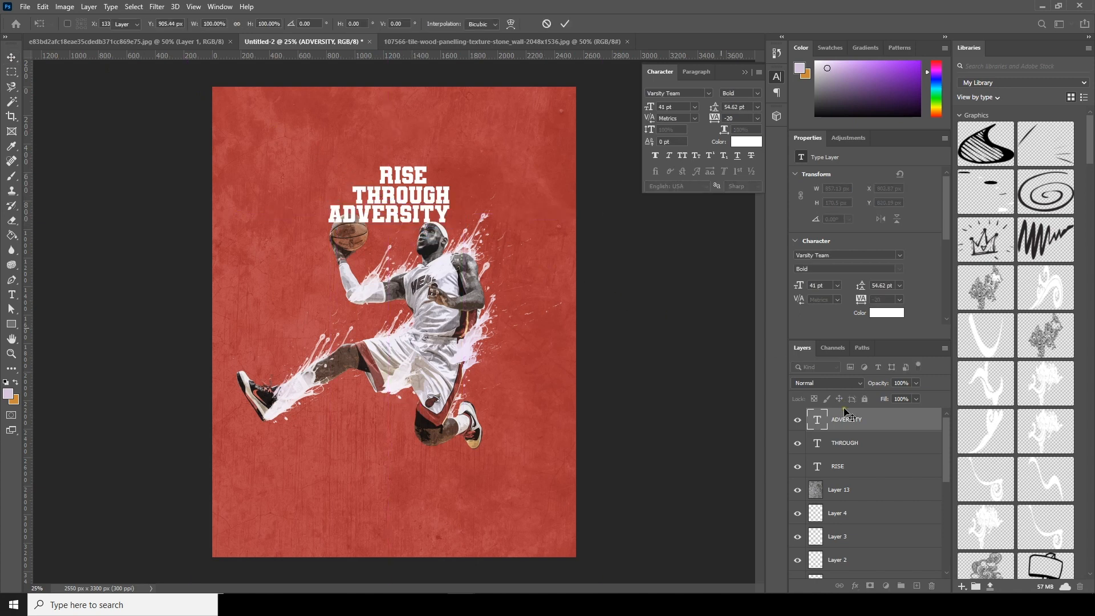
Shift the RISE, THROUGH and ADVERSITY lines together over the player's head and move their layers below the player cutout
shift+click(834, 469)
key(ctrl+t)
drag(443, 219, 465, 236)
key(Return)
drag(858, 470, 876, 490)
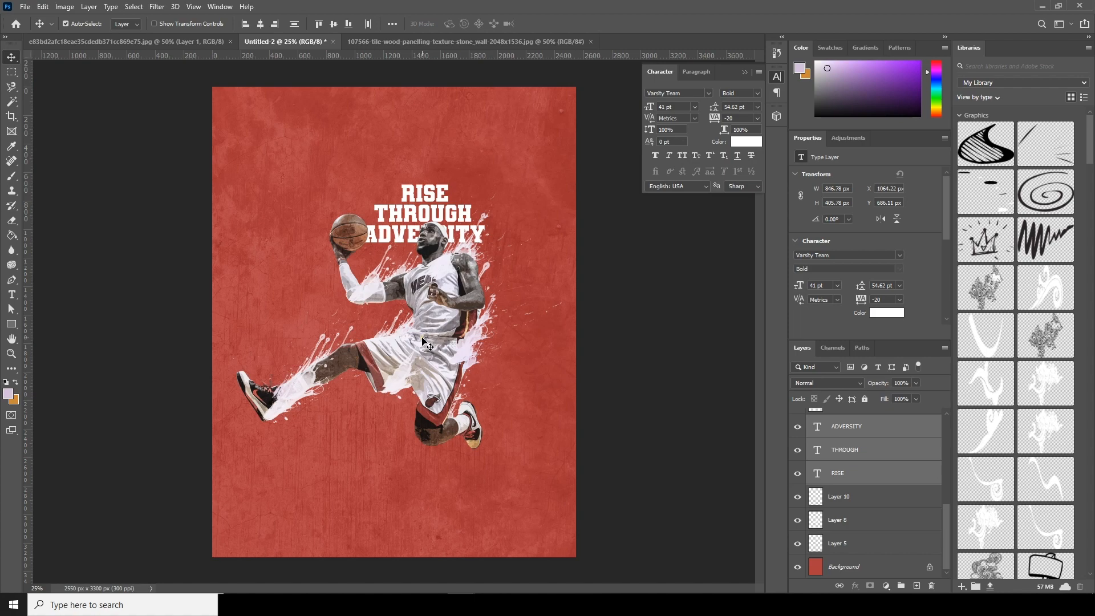
key(ctrl)
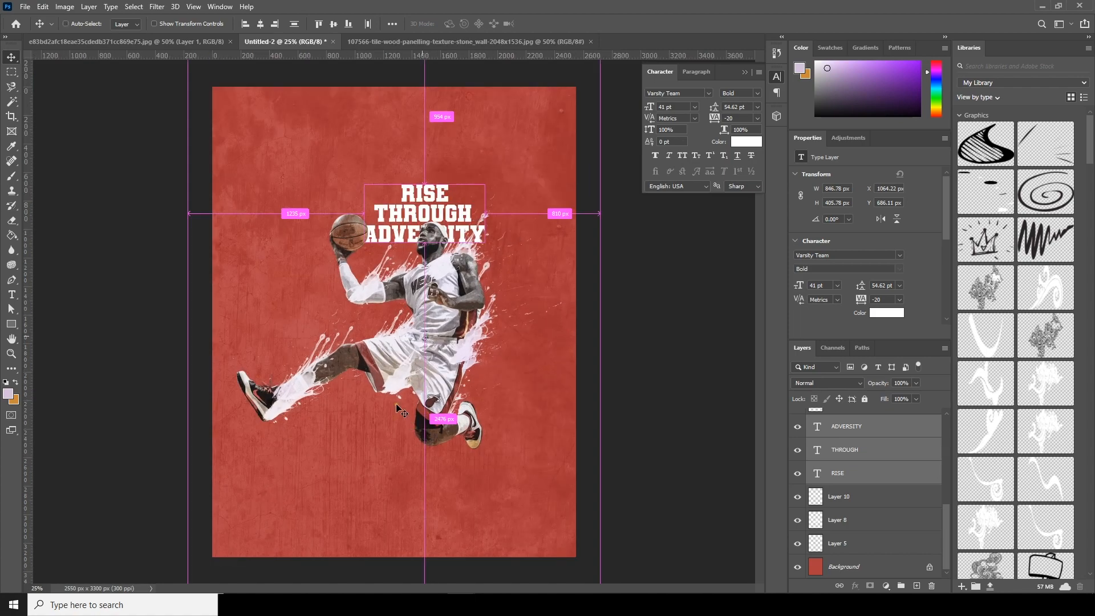
Add the white text "photoshop tut" as spaced, stacked letters, scale it to 13.88 pt and place it beside the player's rear arm
click(12, 294)
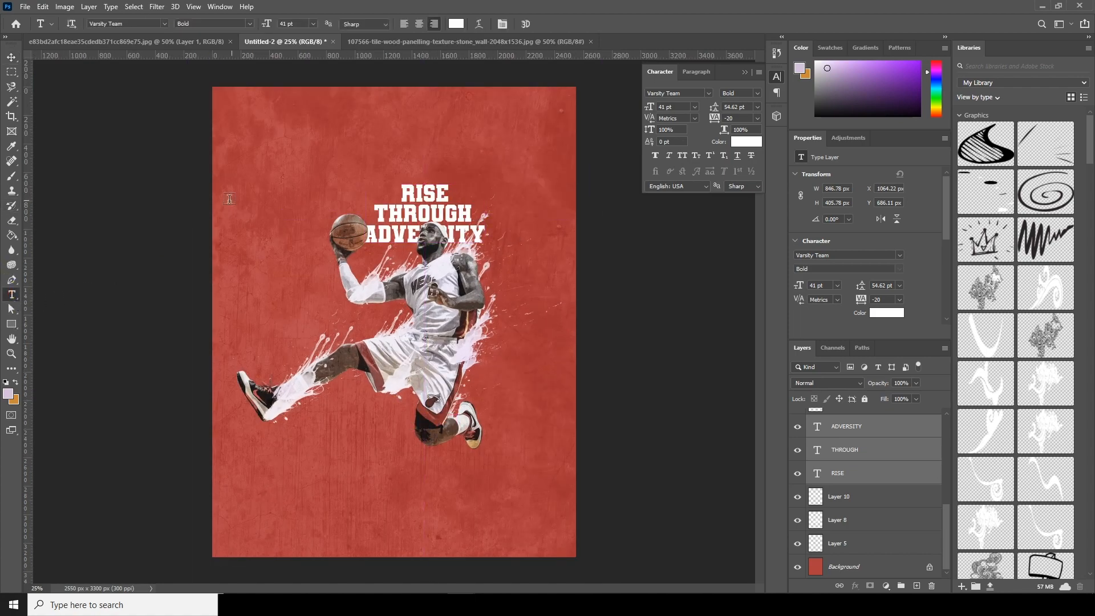
click(263, 170)
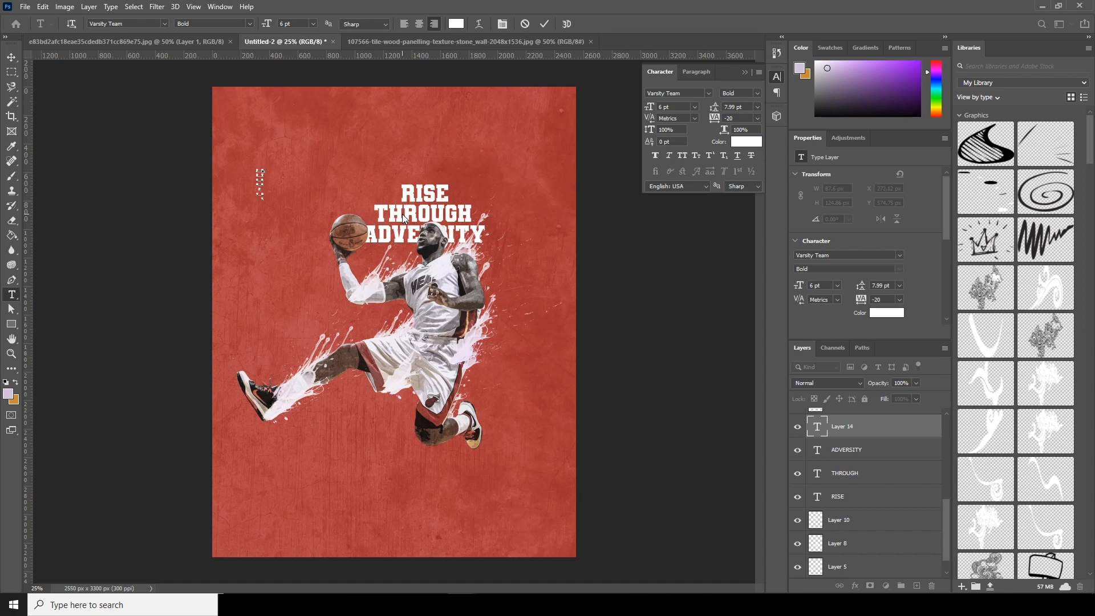
click(11, 57)
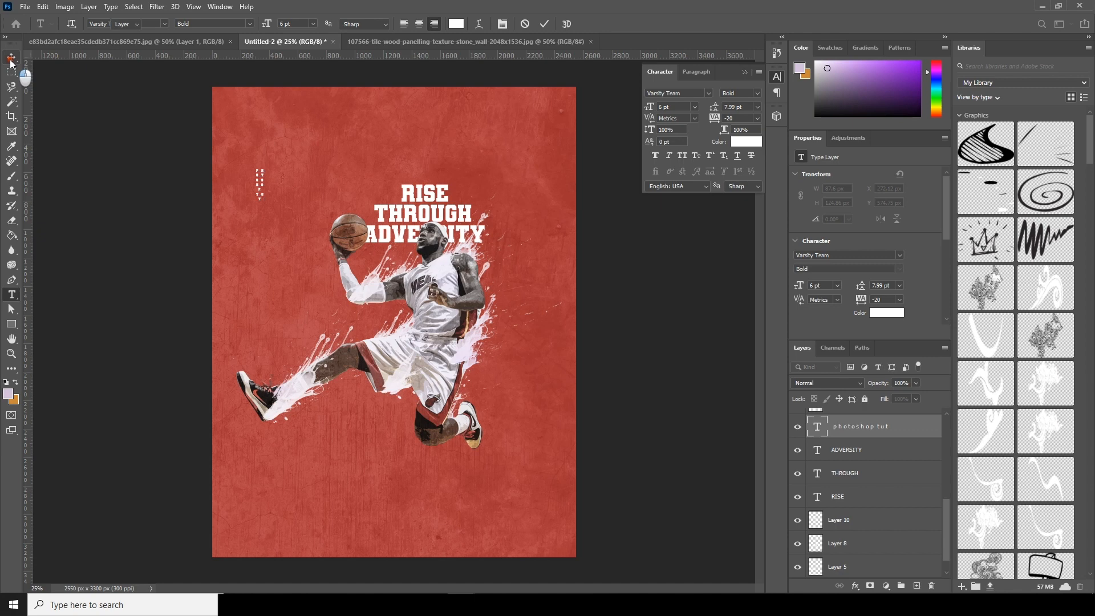
key(ctrl+t)
drag(264, 201, 518, 311)
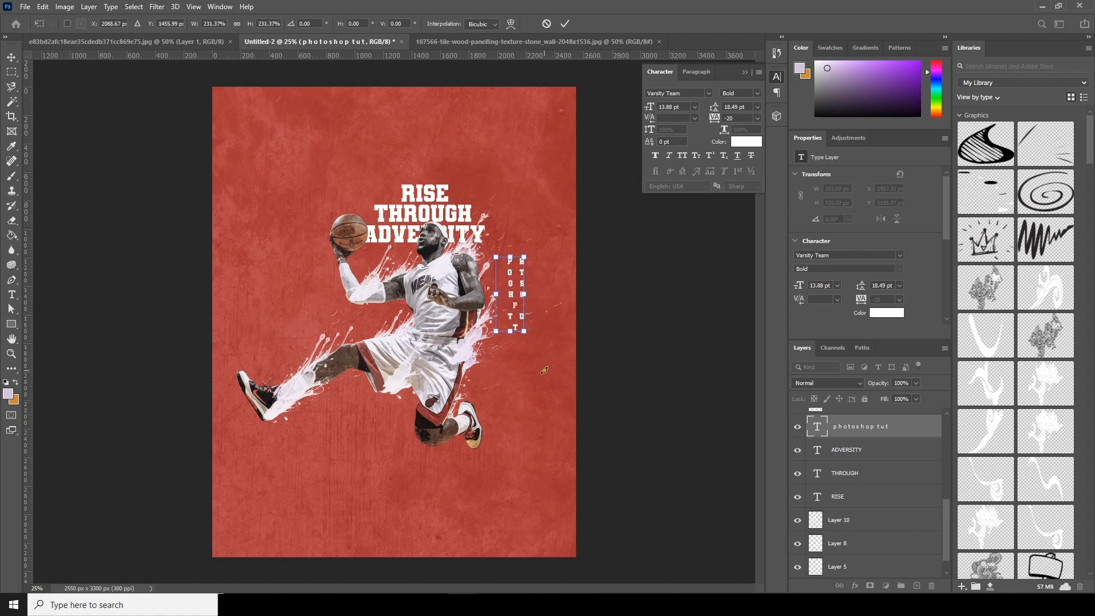
key(Return)
Add the text KING in the empty area below the player's extended leg
key(ctrl+equal)
key(ctrl+minus)
key(ctrl+minus)
key(ctrl+equal)
key(ctrl+equal)
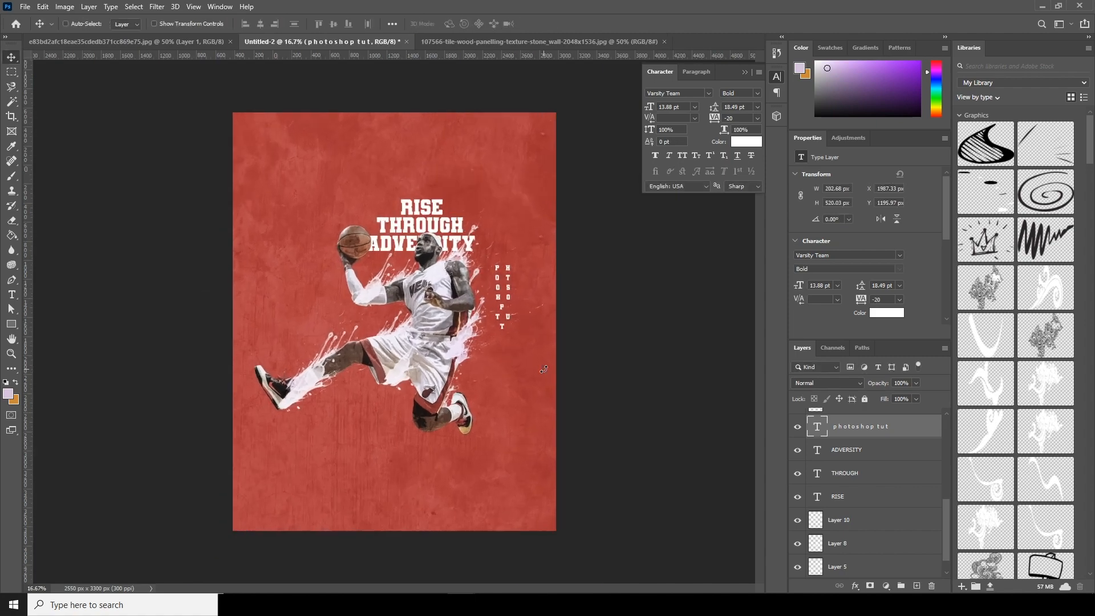
click(11, 296)
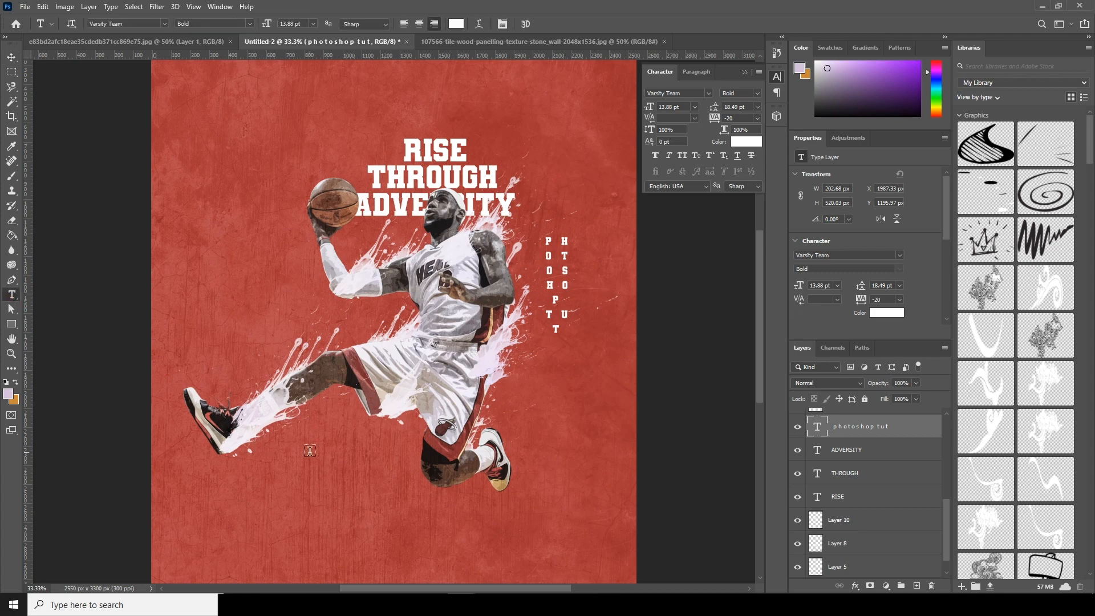
click(340, 456)
text(KING)
click(12, 57)
Rotate the KING text to -90° and enlarge it to 37.91 pt below the extended leg
key(ctrl+t)
drag(341, 459, 366, 401)
key(Return)
key(ctrl+t)
drag(346, 478, 353, 486)
drag(336, 468, 333, 473)
key(Return)
click(368, 469)
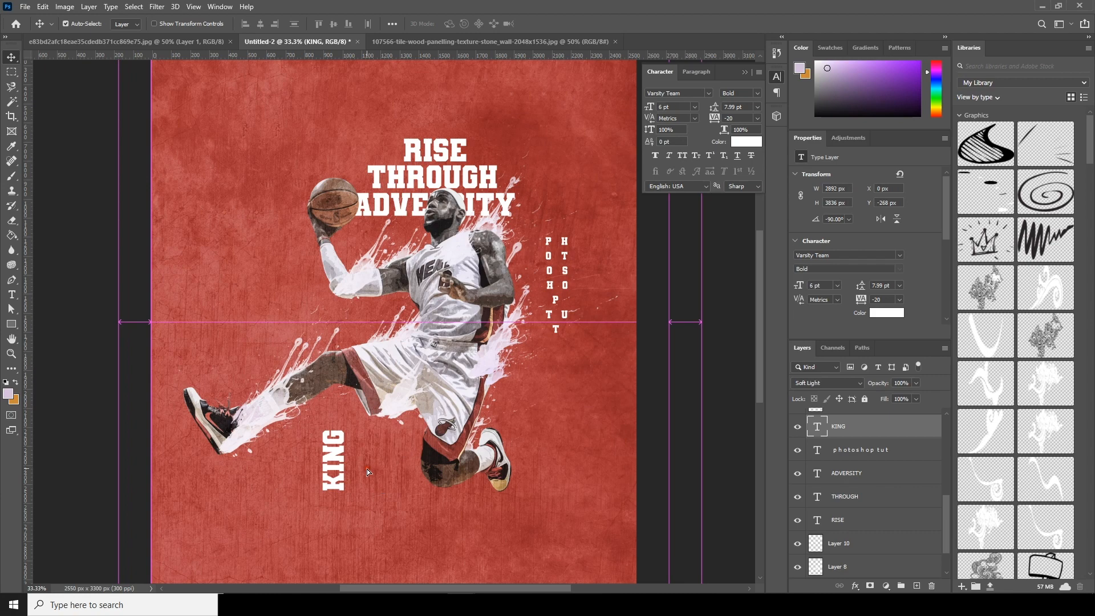
Duplicate the KING text layer and replace the copy's wording with JAMES
right_click(335, 453)
click(355, 468)
key(ctrl+j)
double_click(816, 566)
text(JAMERS)
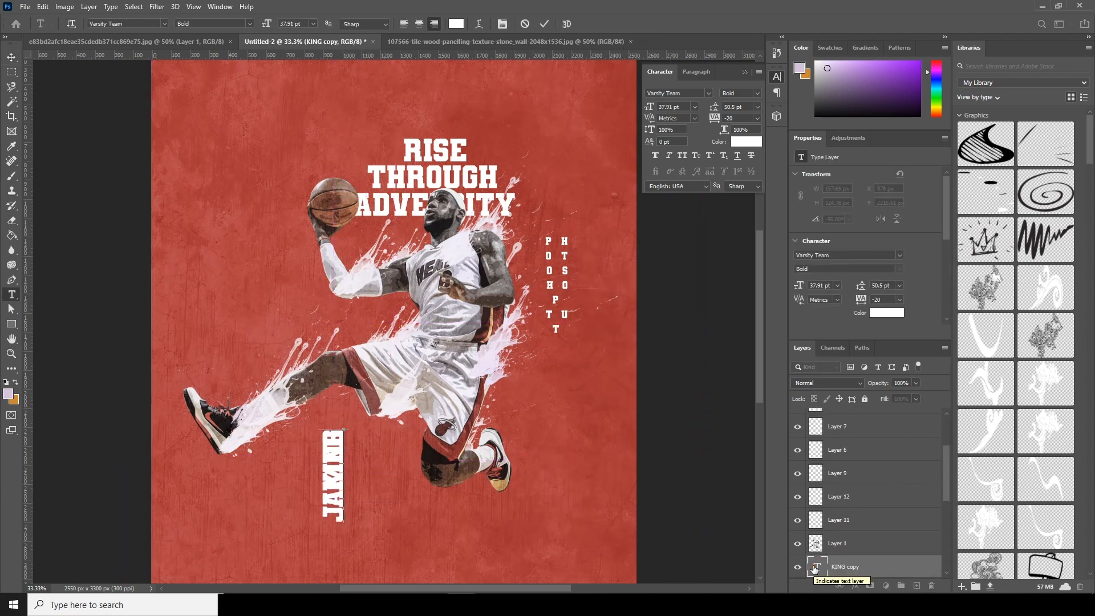
Turn the copied text horizontal, shrink it beside KING and correct its wording to JAMES
click(11, 57)
key(ctrl+t)
drag(366, 412, 401, 516)
drag(364, 483, 430, 480)
drag(452, 499, 388, 457)
key(Return)
double_click(817, 567)
text(JAMES)
click(12, 57)
Add a matching LEBRON line from a copy of JAMES and place it directly below
double_click(816, 567)
text(LEBRON)
click(11, 57)
key(ctrl+t)
key(Return)
Move the KING layer just above the LEBRON and JAMES layers and shrink its vertical text to 18.95 pt
drag(947, 478, 949, 500)
drag(839, 542, 840, 494)
key(ctrl+t)
drag(345, 430, 338, 447)
key(Return)
Select the JAMES and LEBRON lines together and fit them at 22.79 pt tightly beside the vertical KING
scroll(386, 501, up, 2)
right_click(370, 378)
click(392, 395)
right_click(367, 403)
shift+click(389, 421)
key(ctrl+t)
mouse_move(402, 409)
mouse_down()
mouse_move(416, 415)
mouse_move(392, 391)
mouse_up()
key(Return)
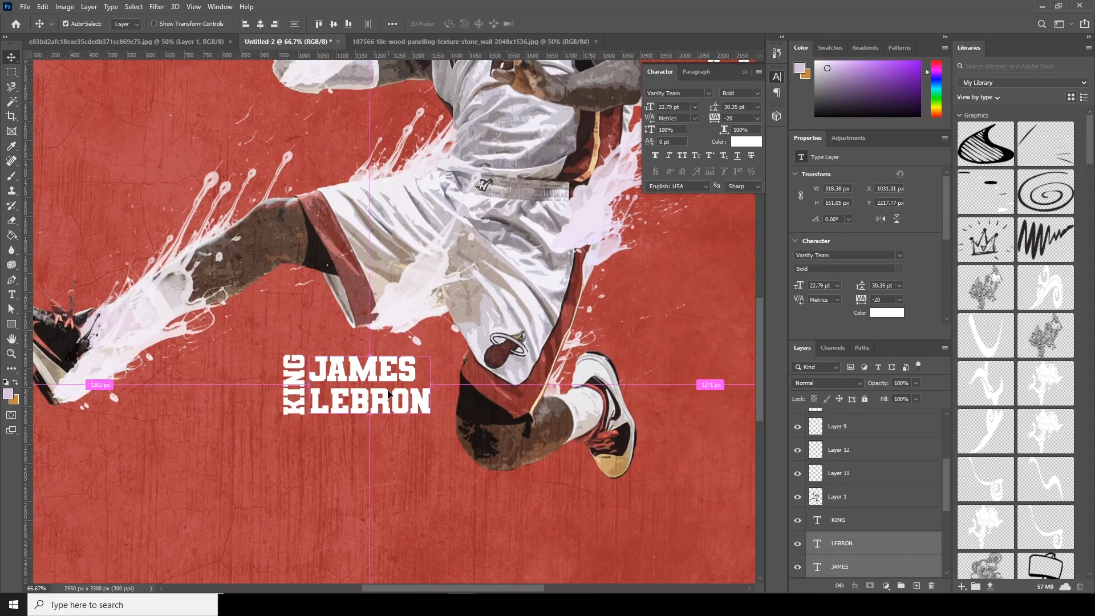
Examine the whole poster composition with the title and name lettering in place
key(ctrl+minus)
key(ctrl+minus)
key(ctrl+minus)
key(ctrl+minus)
key(ctrl+minus)
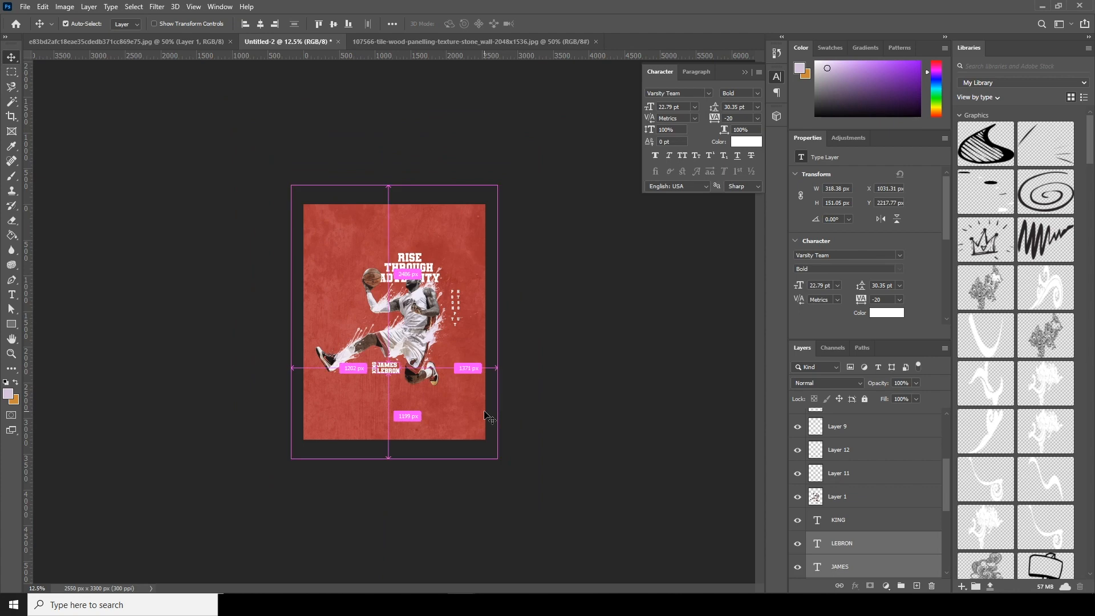
key(ctrl+plus)
key(ctrl+plus)
key(ctrl+plus)
key(ctrl+plus)
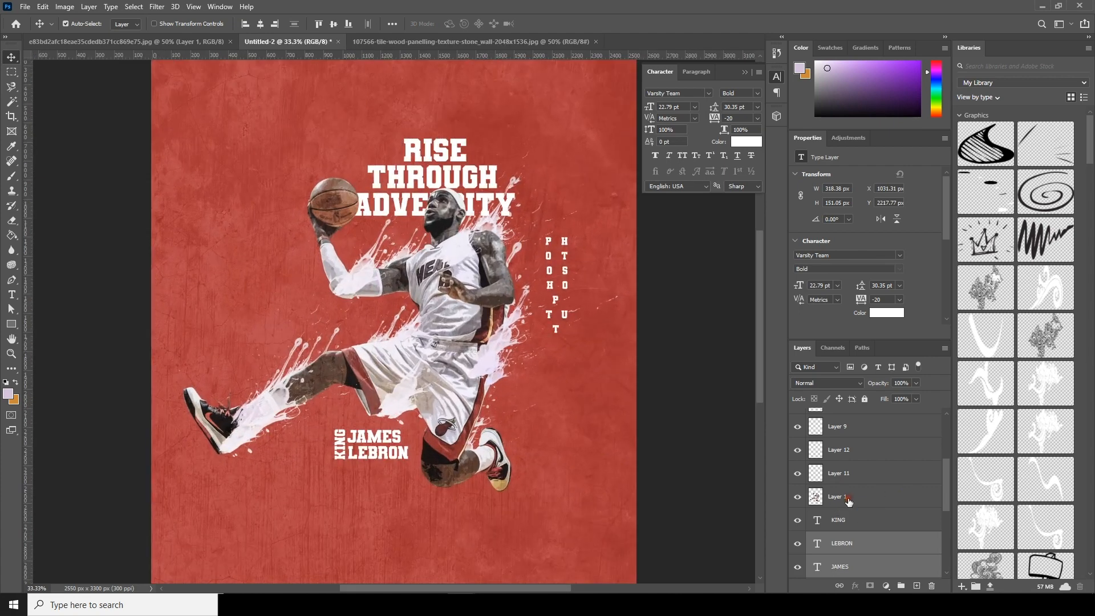
Set up the Pen tool for shapes with no fill and a 3 px black stroke
click(849, 499)
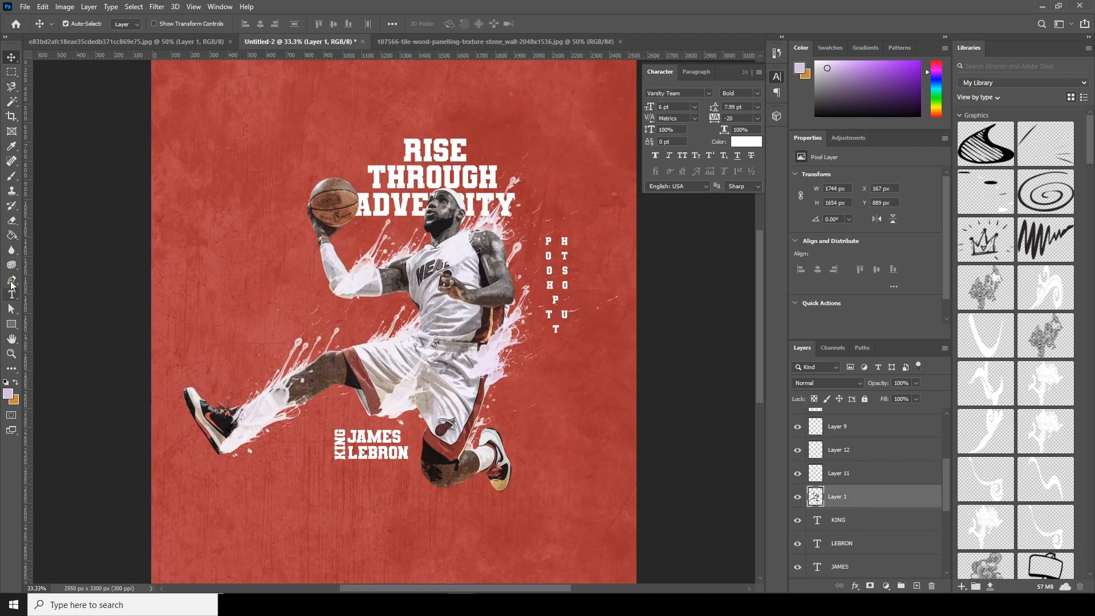
click(11, 281)
click(128, 24)
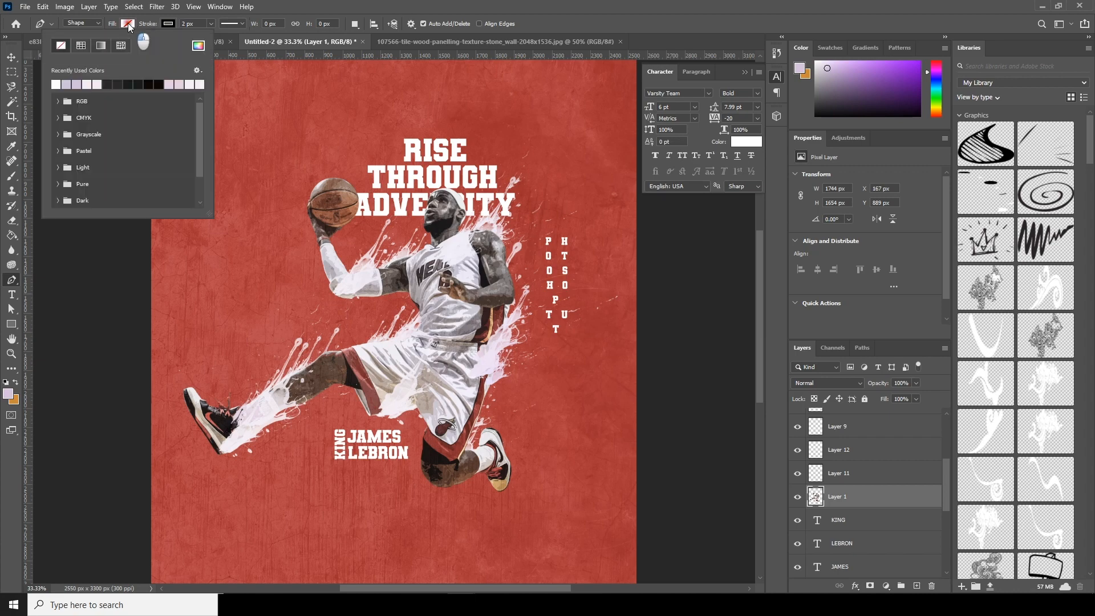
click(325, 5)
click(189, 24)
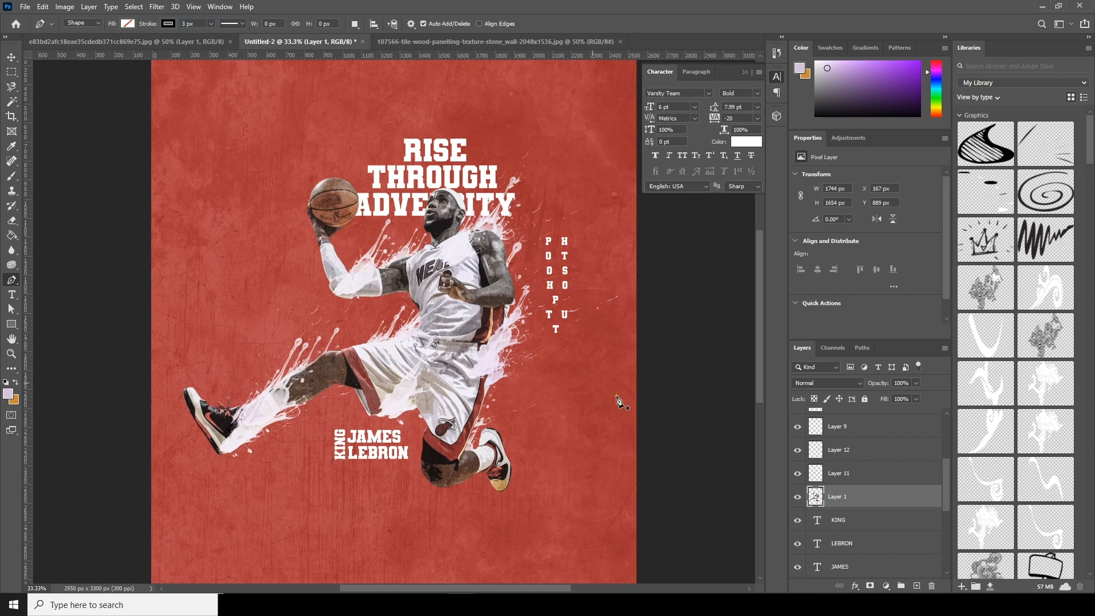
Trace a black contour from the raised hand along the forearm and elbow to the torso, on a shape beneath the player layer
key(ctrl+plus)
key(ctrl+plus)
drag(379, 317, 477, 321)
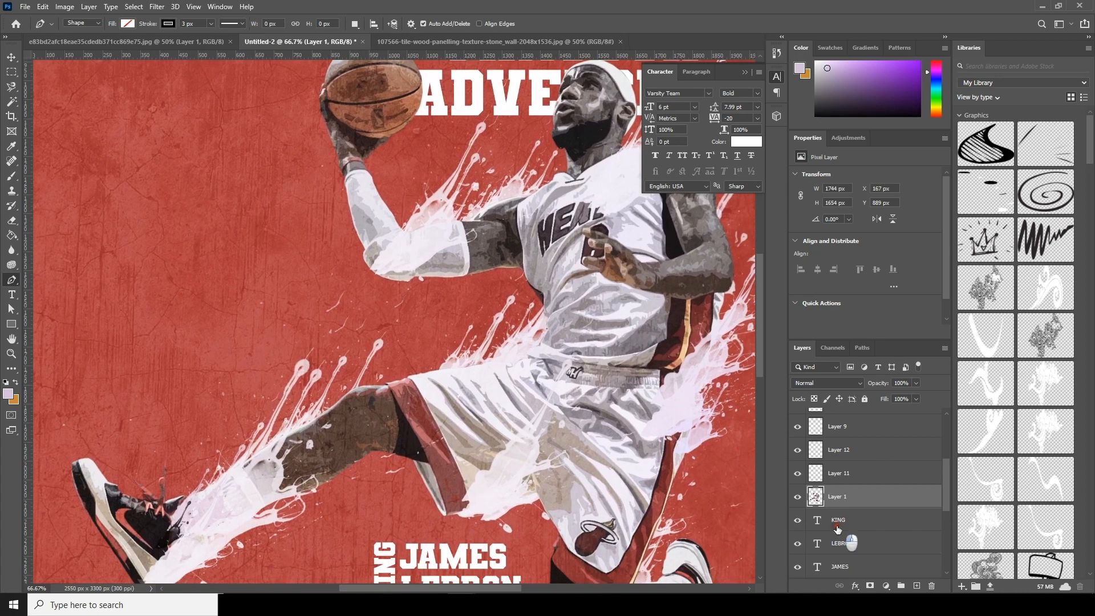
click(855, 528)
drag(403, 243, 413, 299)
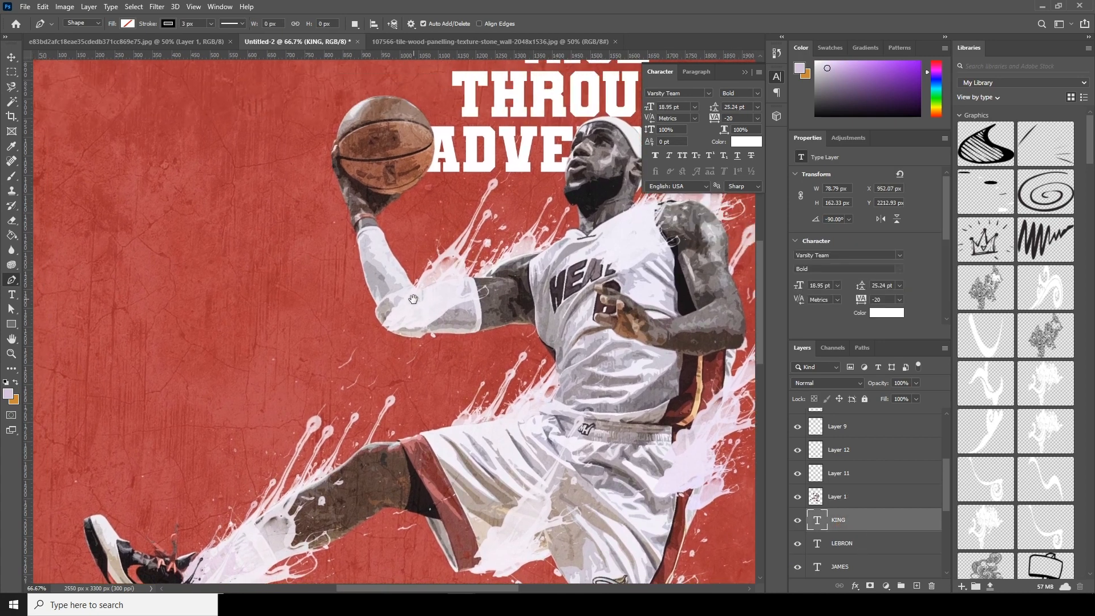
click(332, 136)
drag(327, 156, 336, 190)
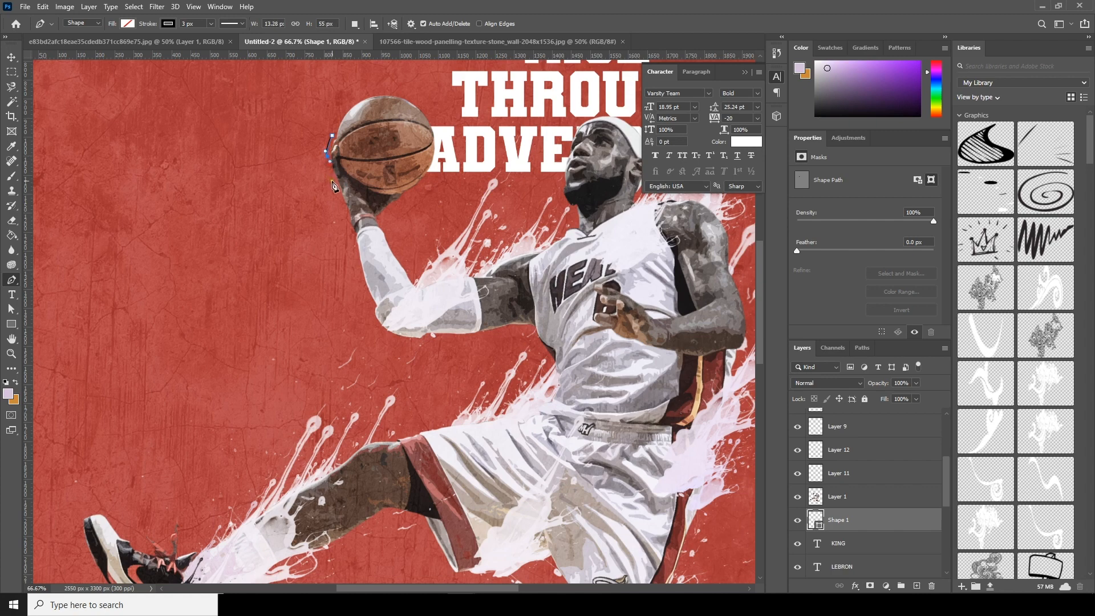
click(341, 206)
drag(350, 243, 398, 349)
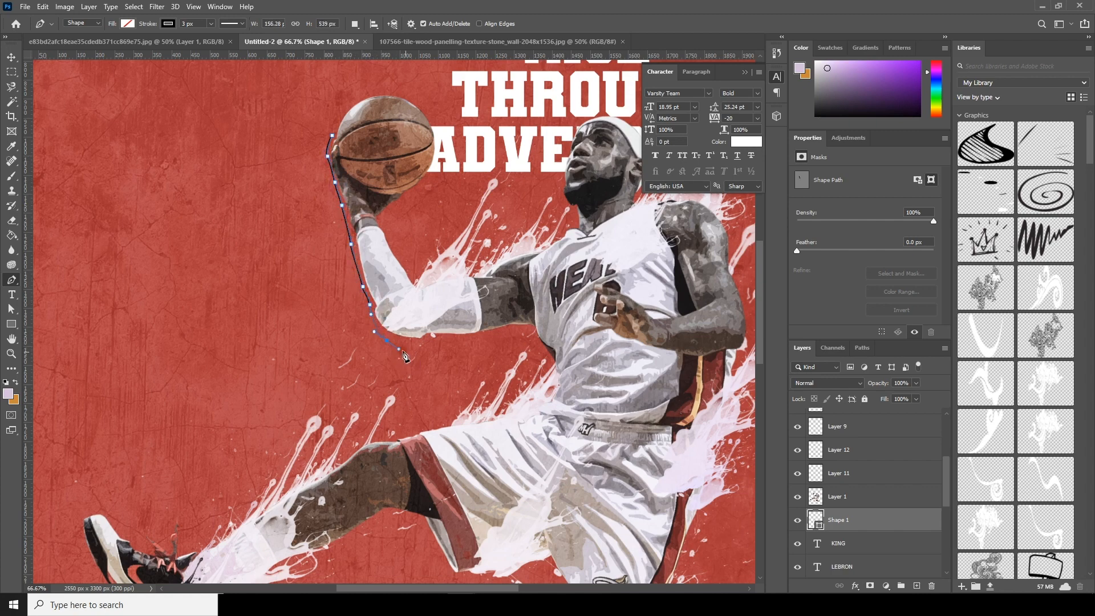
drag(508, 335, 516, 335)
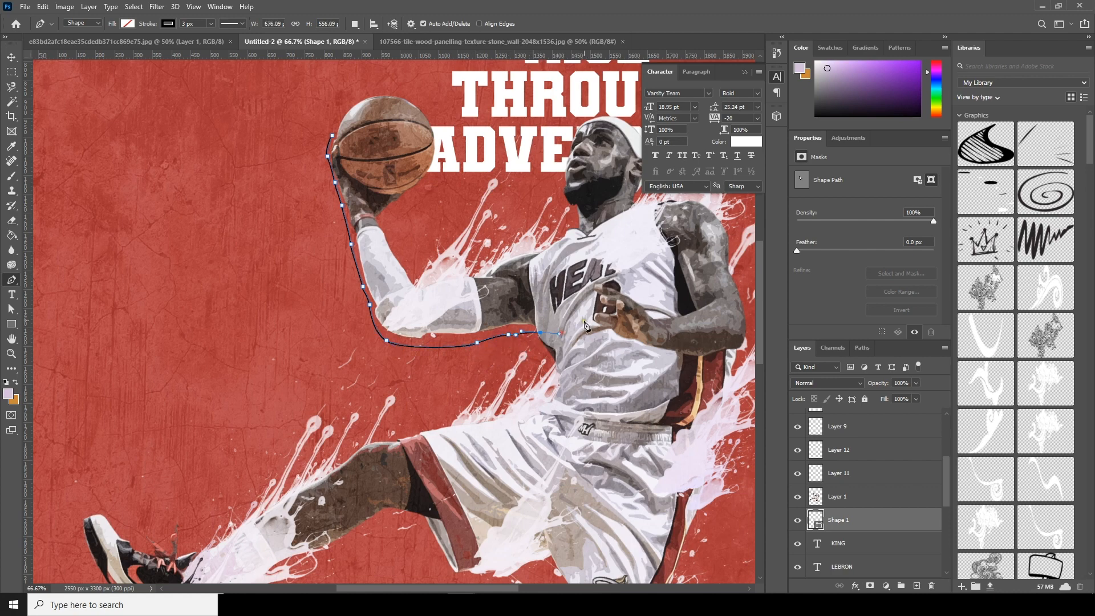
Draw a short black line from the armpit down the jersey's side and move its shape layer below the player
drag(571, 408, 541, 337)
click(832, 502)
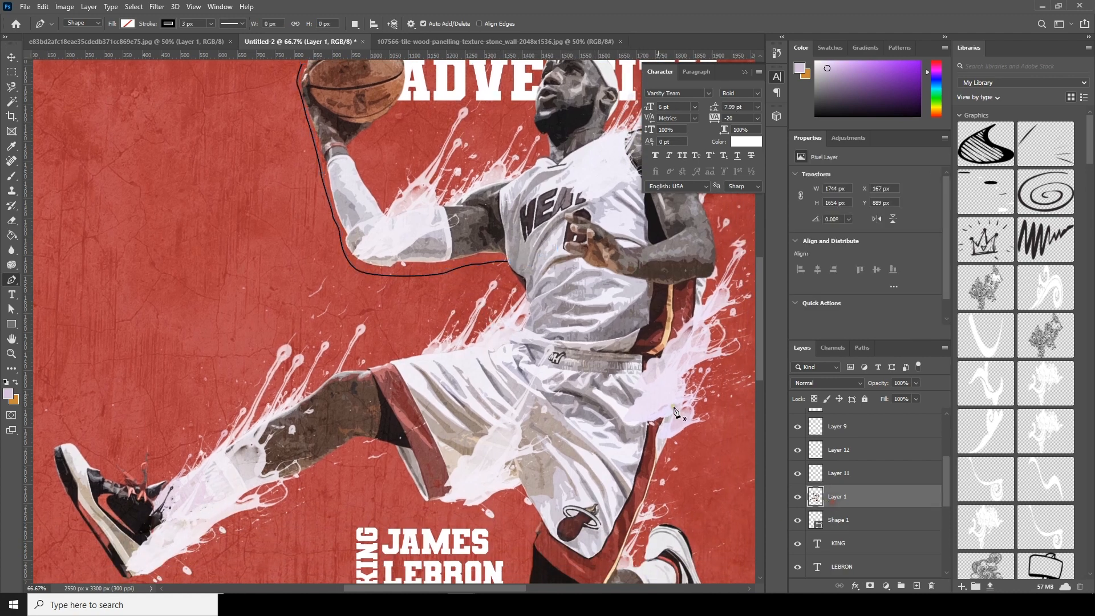
drag(500, 258, 515, 280)
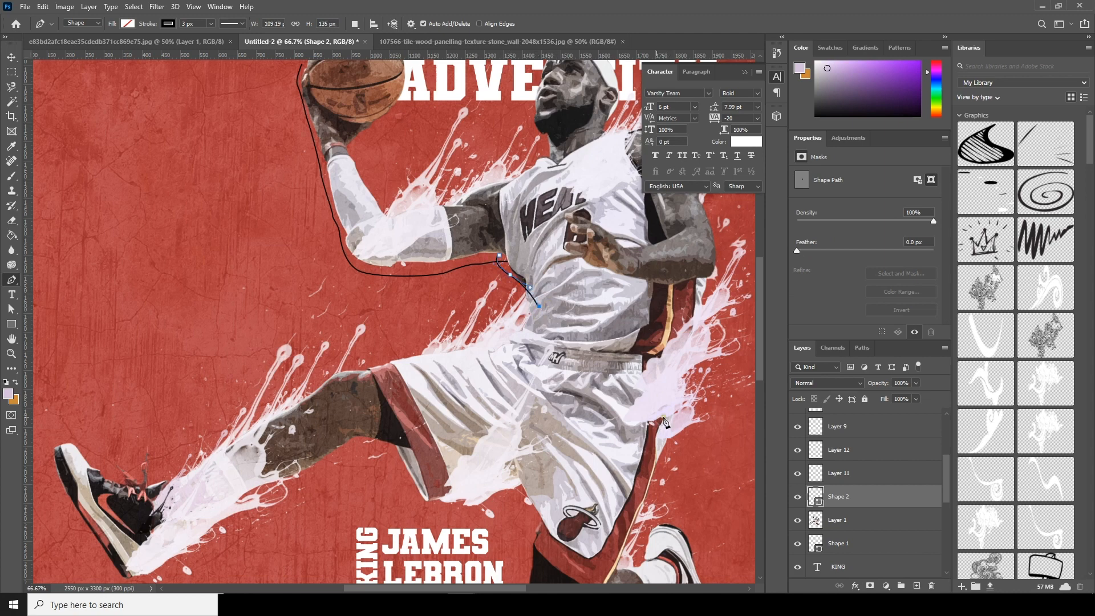
drag(843, 521, 827, 526)
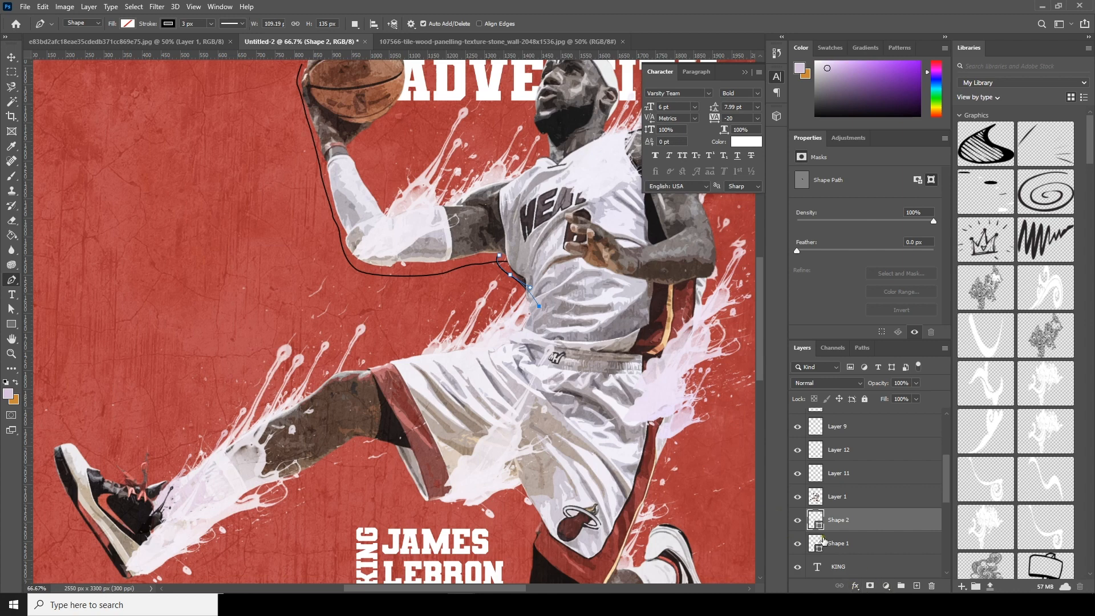
Trace a black contour from the jersey's side over the shorts and along the upper edge of the extended leg
click(842, 498)
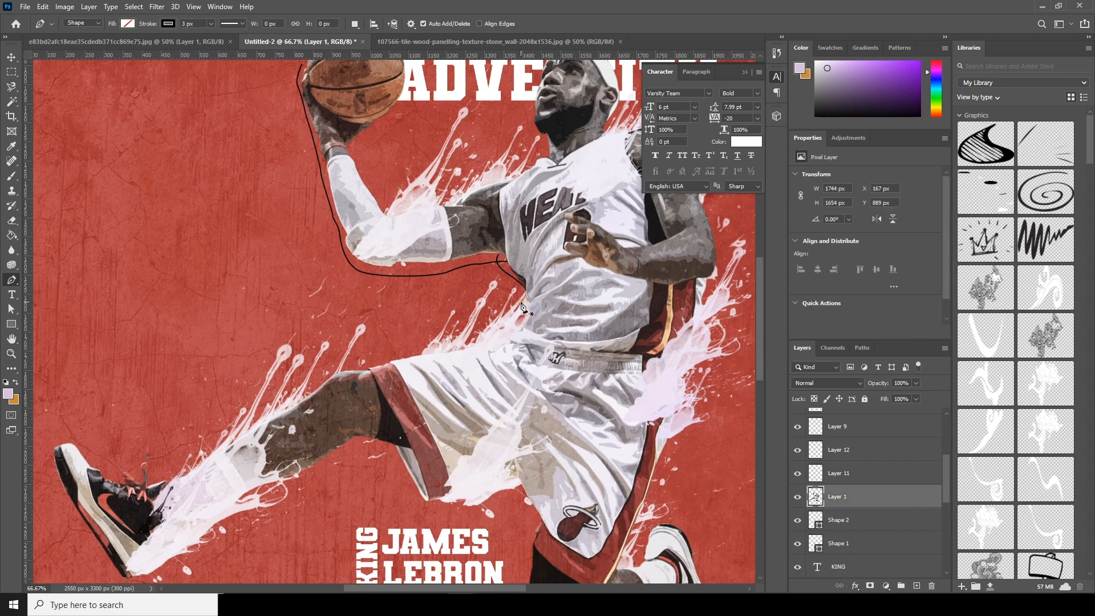
click(524, 302)
drag(507, 324, 483, 331)
drag(467, 338, 377, 361)
drag(368, 365, 334, 369)
drag(328, 382, 428, 317)
drag(379, 348, 374, 354)
Finish the upper leg contour with pointed loops at the front shoe's laces and move the shape below the player layer
click(272, 411)
drag(311, 394, 260, 387)
click(258, 407)
click(231, 388)
click(275, 456)
click(838, 520)
click(839, 497)
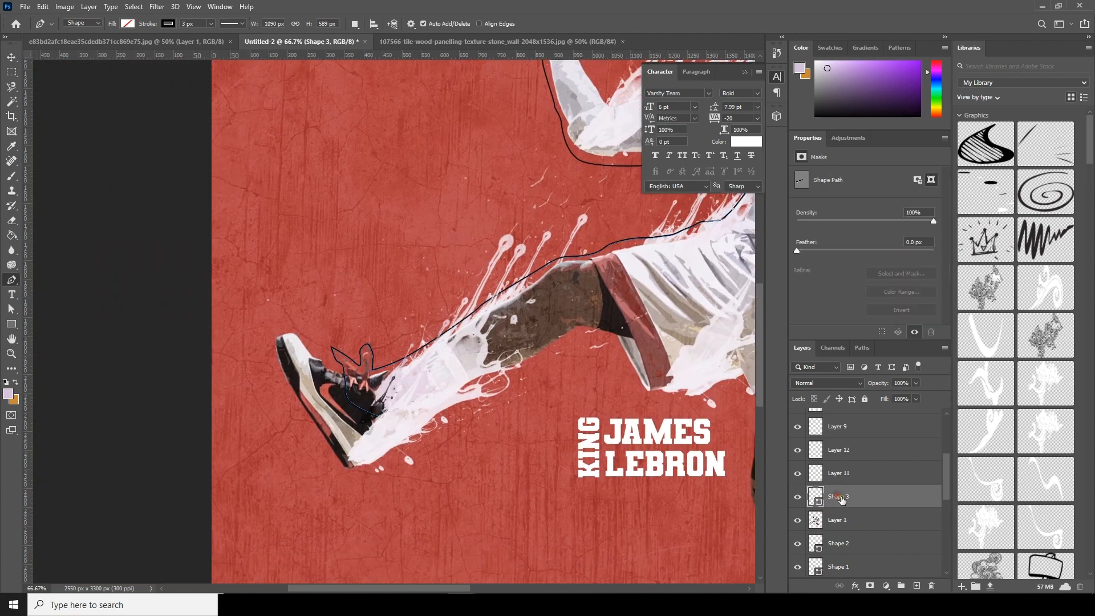
drag(841, 498, 839, 530)
Trace a black contour around the front shoe's sole and along the underside of the extended leg
drag(450, 457, 442, 429)
click(262, 303)
drag(264, 344, 281, 373)
click(302, 400)
drag(322, 438, 366, 456)
drag(382, 438, 389, 432)
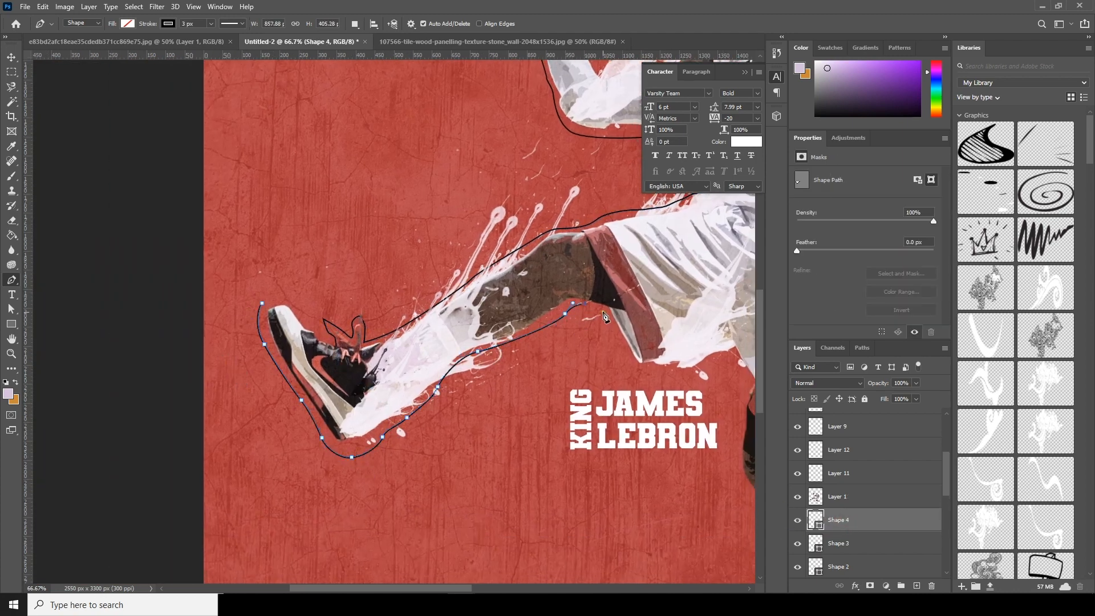
click(682, 303)
Trace a black line on top of the player from the knee along the shorts hem and down around the bent knee
click(839, 544)
drag(562, 455, 312, 381)
click(850, 502)
click(916, 585)
click(337, 170)
drag(383, 277, 388, 299)
click(405, 297)
drag(458, 282, 474, 280)
click(490, 288)
click(495, 323)
click(495, 339)
drag(488, 357, 488, 367)
drag(489, 391, 518, 432)
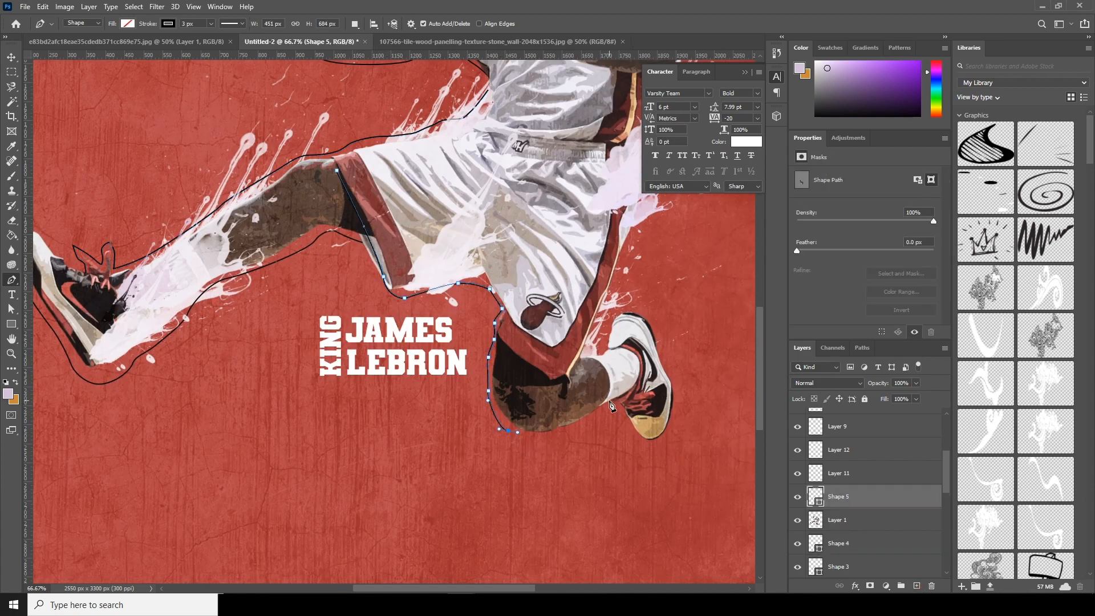
Trace a black contour around the rear shoe and lower leg, and send its shape one level down behind the player
click(847, 519)
key(ctrl+minus)
key(ctrl+minus)
drag(490, 285, 474, 325)
key(ctrl+plus)
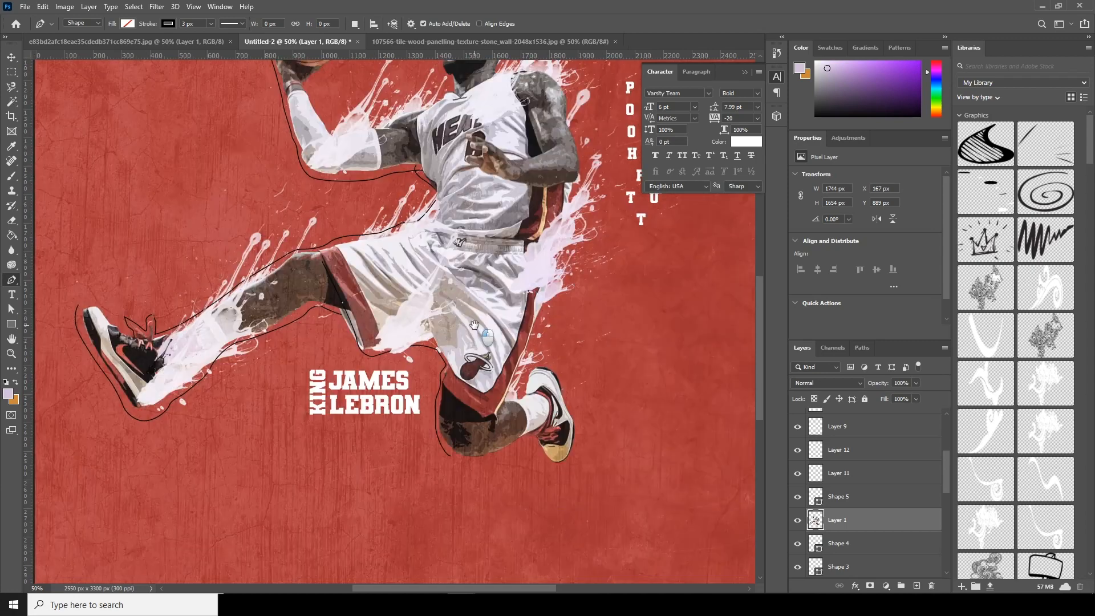
click(494, 457)
click(535, 441)
drag(554, 470, 558, 475)
click(573, 456)
click(579, 424)
click(569, 402)
drag(555, 362, 524, 377)
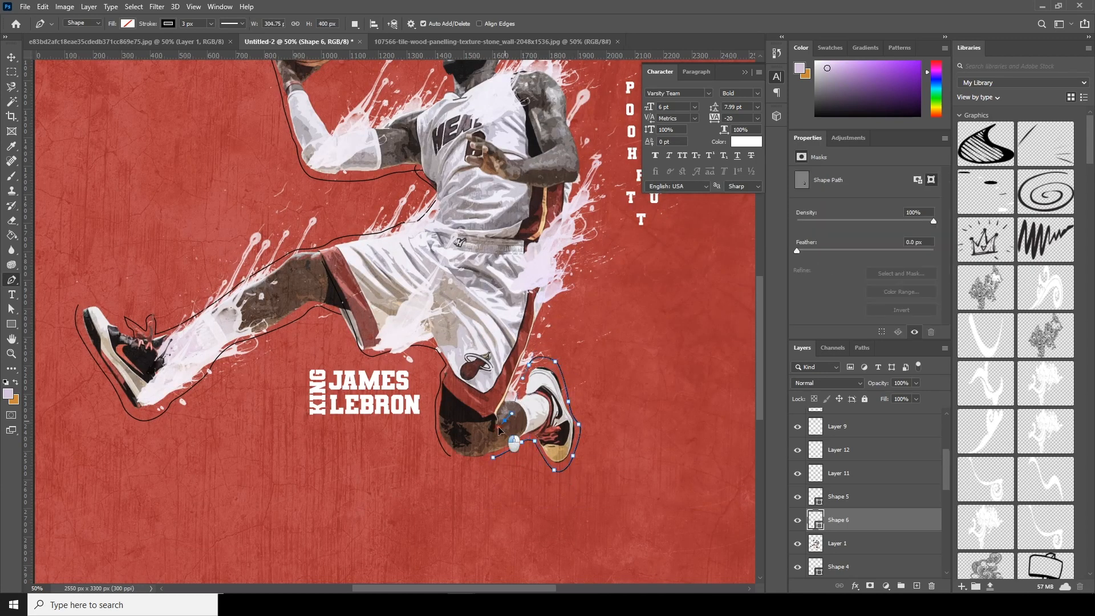
key(ctrl+bracketleft)
Draw short black accent lines along the jersey's armhole and across the upper edge of the raised arm's sleeve
drag(460, 221, 428, 318)
click(820, 520)
click(471, 172)
drag(489, 209, 494, 215)
drag(500, 233, 502, 237)
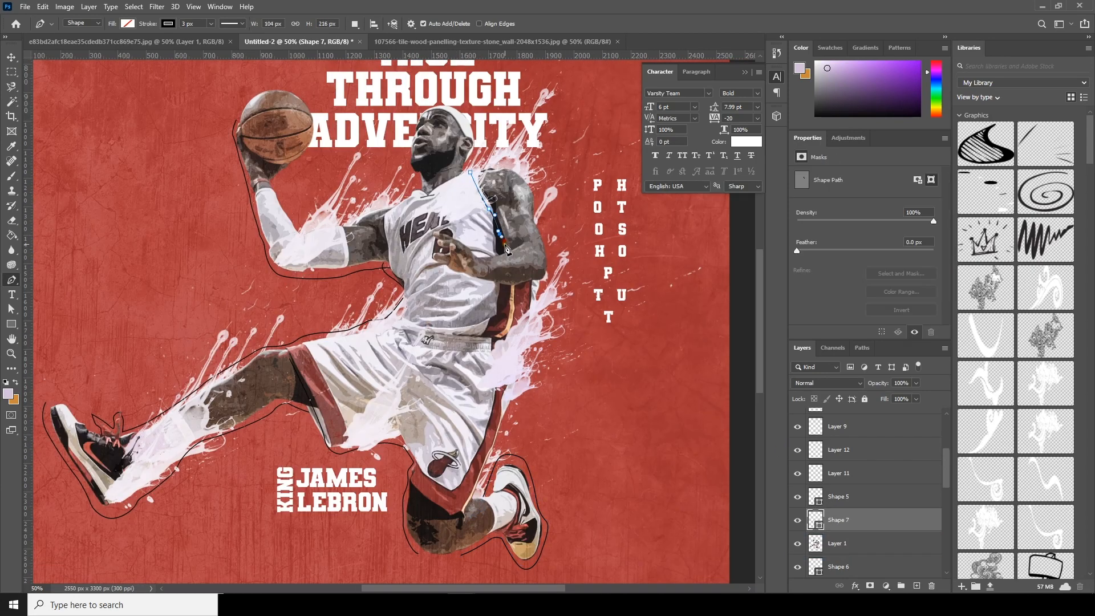
click(846, 547)
click(345, 227)
drag(356, 258, 356, 265)
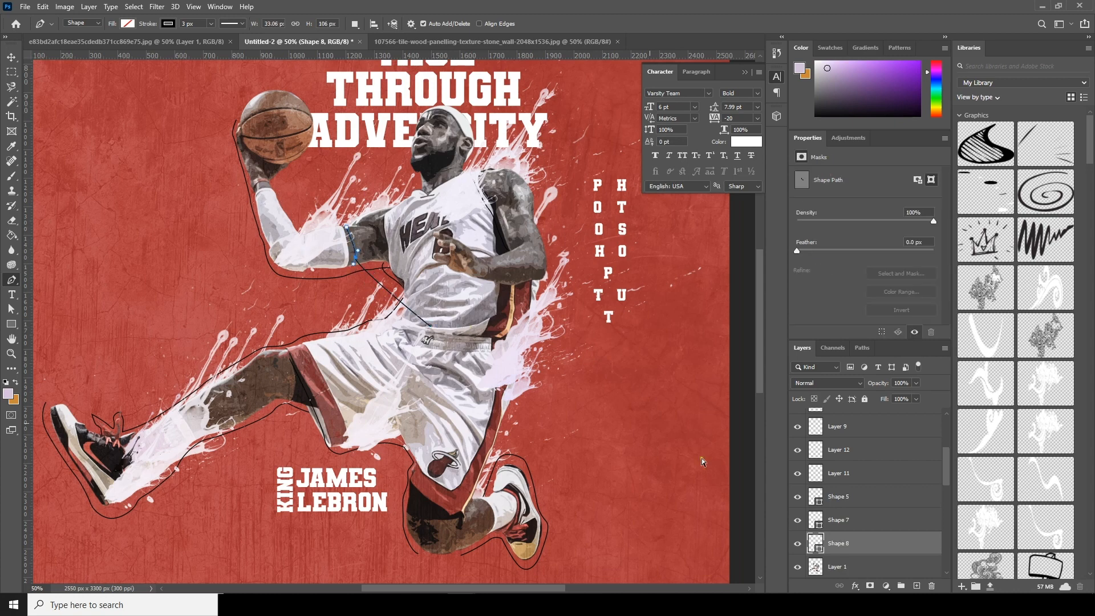
Draw black accent lines across the lower jersey, just above the waistband of the shorts
ctrl+click(416, 319)
click(416, 318)
click(497, 304)
mouse_move(468, 315)
mouse_down()
mouse_move(500, 335)
mouse_move(527, 319)
mouse_up()
click(839, 519)
click(422, 332)
click(530, 298)
Draw a black accent line along the rear edge of the shorts down to the bent knee
click(840, 543)
drag(533, 401, 532, 354)
click(520, 355)
drag(472, 449, 470, 463)
click(461, 489)
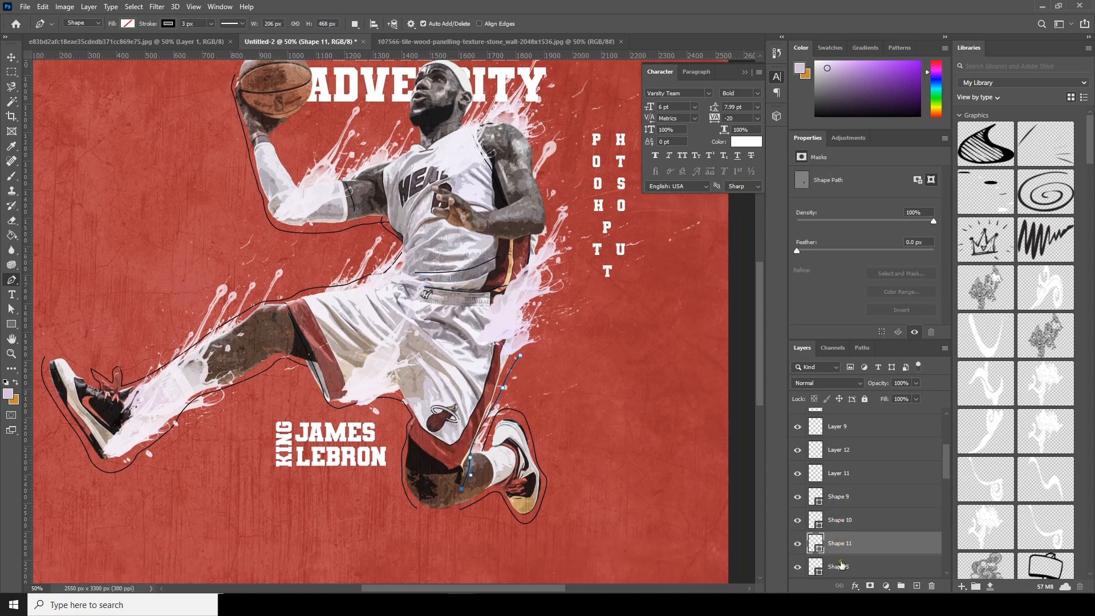
click(841, 567)
key(ctrl+minus)
key(ctrl+minus)
key(ctrl+minus)
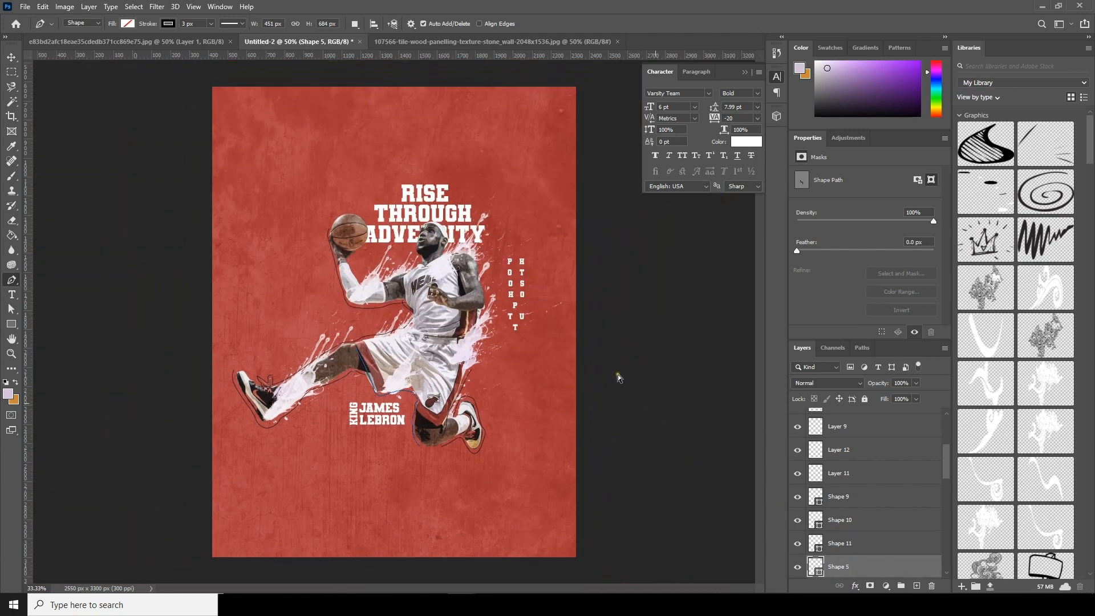
Trace a black contour in front of the face, from the forehead down to beneath the beard
key(ctrl+plus)
key(ctrl+plus)
scroll(494, 220, up, 3)
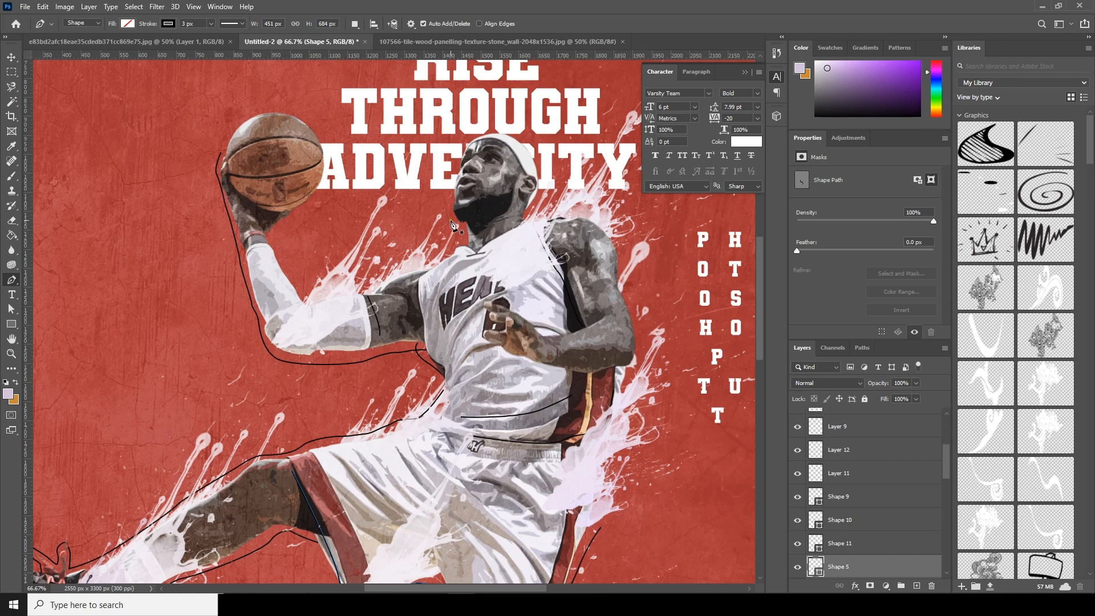
key(ctrl+plus)
key(ctrl+plus)
drag(496, 158, 367, 347)
drag(381, 268, 403, 320)
drag(427, 210, 404, 347)
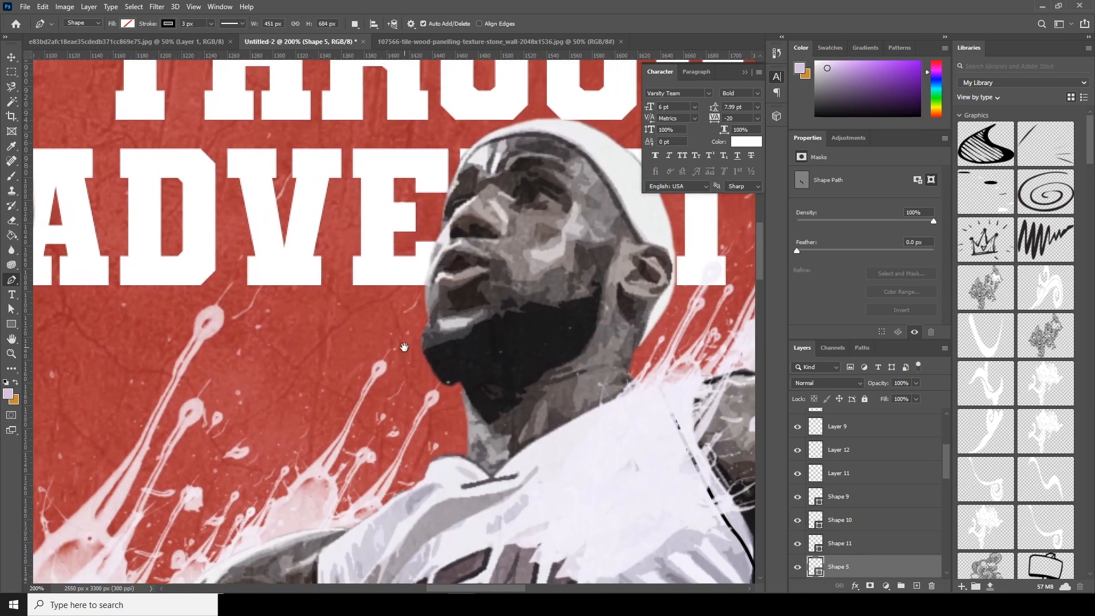
click(455, 154)
drag(432, 199, 432, 225)
mouse_move(413, 307)
mouse_down()
mouse_move(413, 337)
mouse_move(402, 288)
mouse_up()
drag(421, 318, 448, 321)
click(448, 319)
Trace a black contour around the back of the head, from the headband down to the neck
drag(502, 239, 389, 322)
ctrl+click(482, 124)
click(500, 135)
drag(539, 182, 546, 197)
mouse_move(561, 267)
mouse_down()
mouse_move(557, 294)
mouse_move(528, 337)
mouse_up()
drag(514, 354, 512, 365)
click(508, 381)
click(11, 58)
click(600, 350)
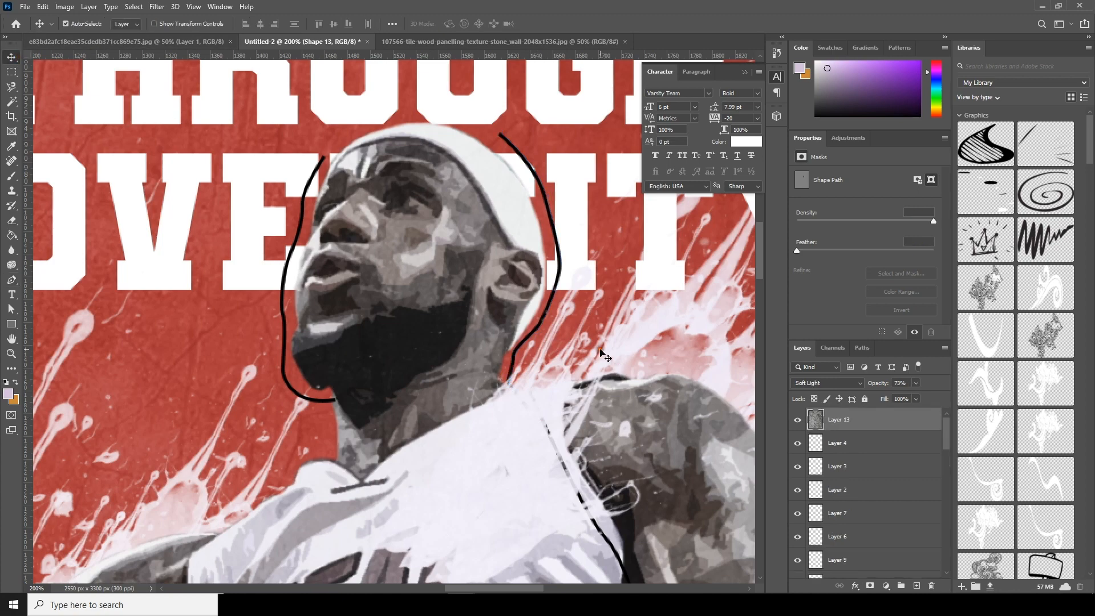
Examine the whole poster with the black contour lines around the player
key(ctrl+minus)
key(ctrl+minus)
key(ctrl+minus)
key(ctrl+minus)
key(ctrl+minus)
key(ctrl+minus)
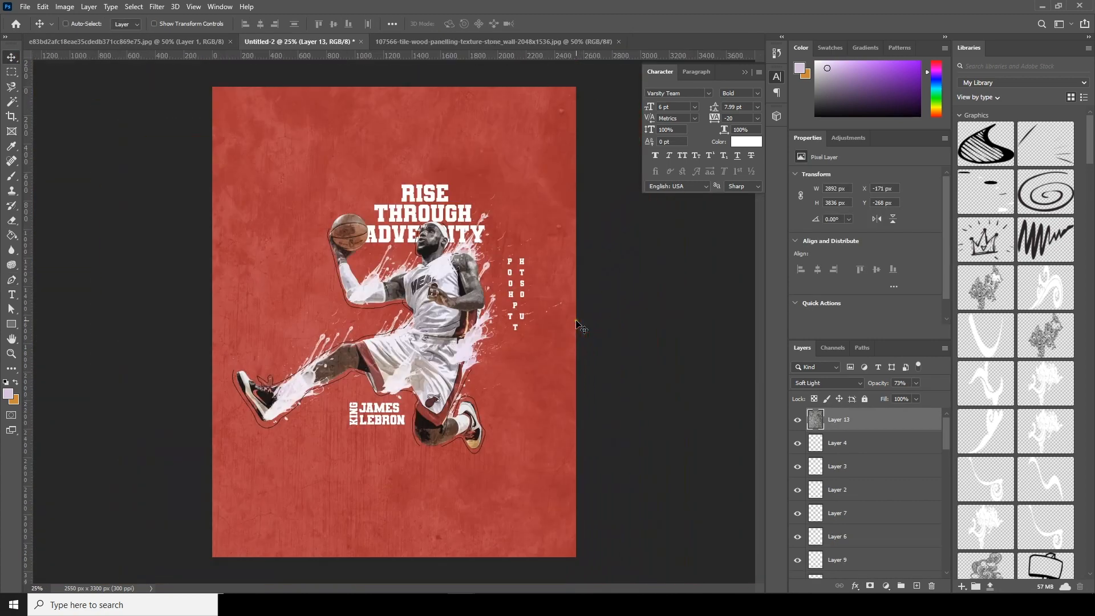
key(ctrl+minus)
key(ctrl+plus)
key(ctrl+plus)
drag(482, 432, 514, 460)
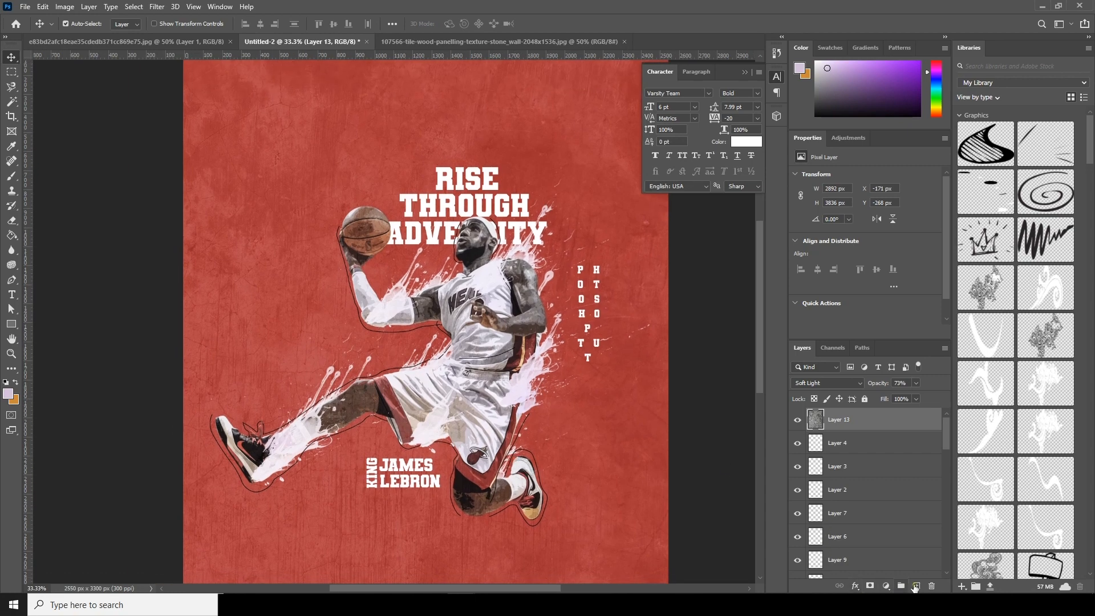
Add a new layer directly beneath the Soft Light texture layer and choose a round brush reduced to 25 px
click(864, 447)
click(917, 585)
key(b)
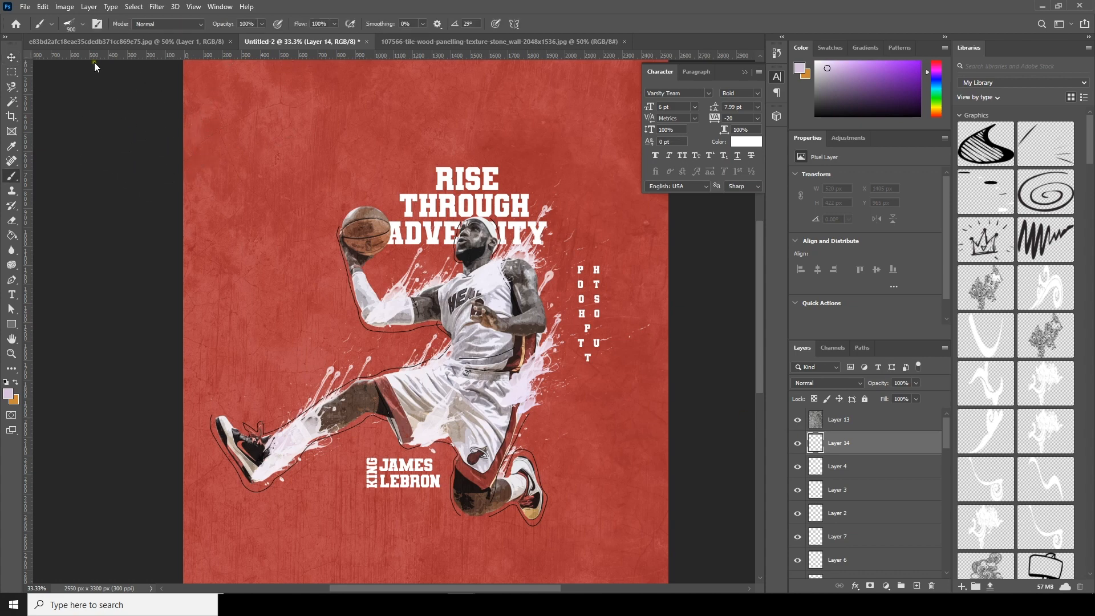
click(86, 24)
drag(144, 294, 151, 134)
double_click(96, 191)
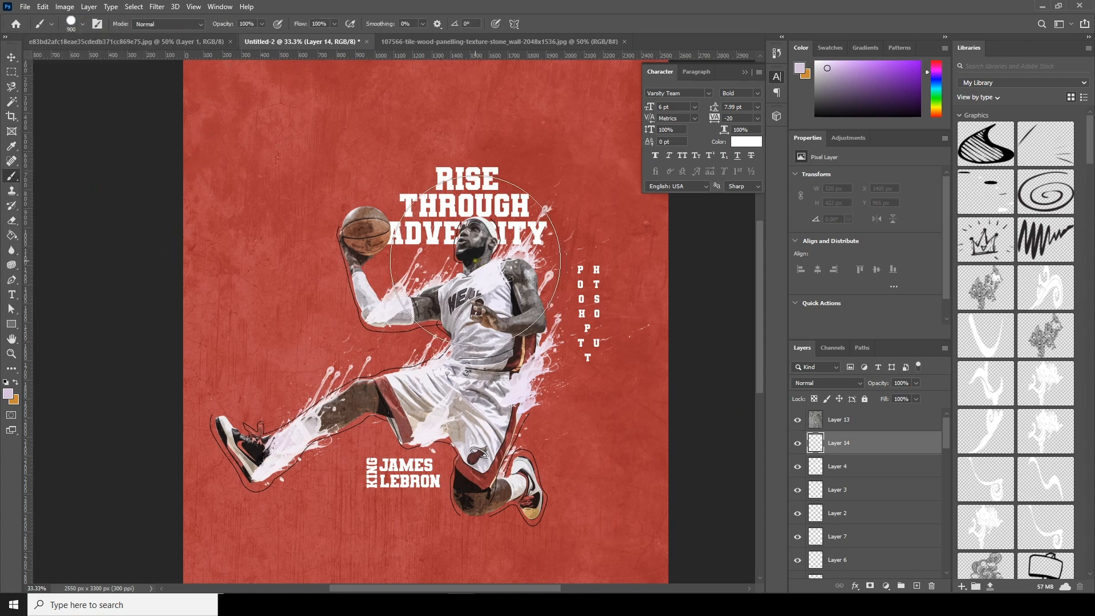
key(bracketleft)
key(bracketleft)
key(bracketleft)
key(bracketleft)
key(bracketleft)
key(bracketleft)
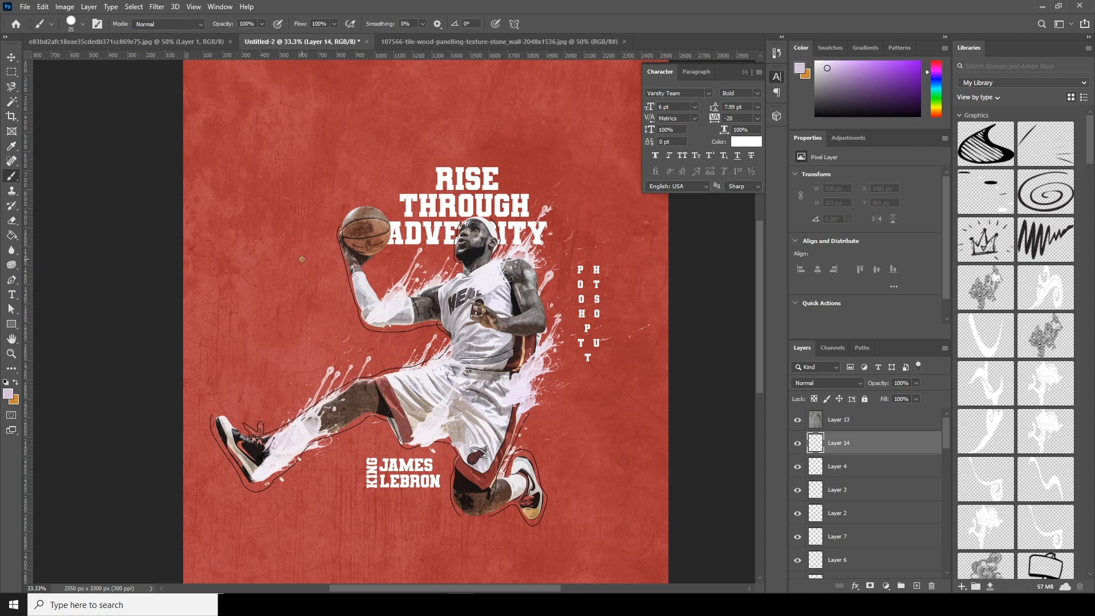
Undo the trial brush stroke and set the foreground colour to white, ffffff
drag(318, 234, 394, 400)
key(ctrl+z)
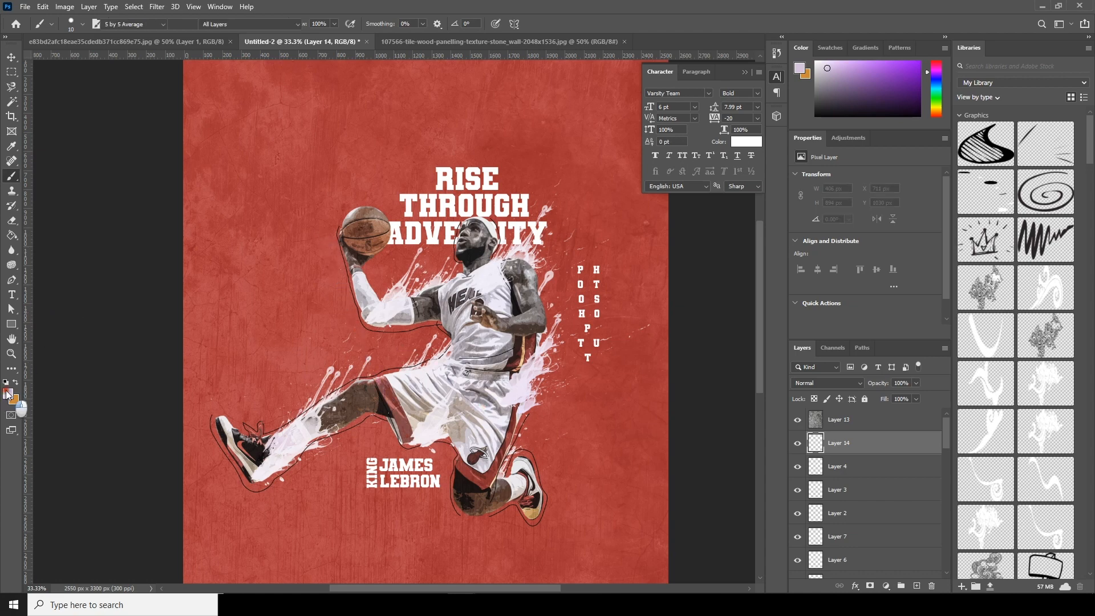
click(7, 393)
text(ffffff)
click(960, 290)
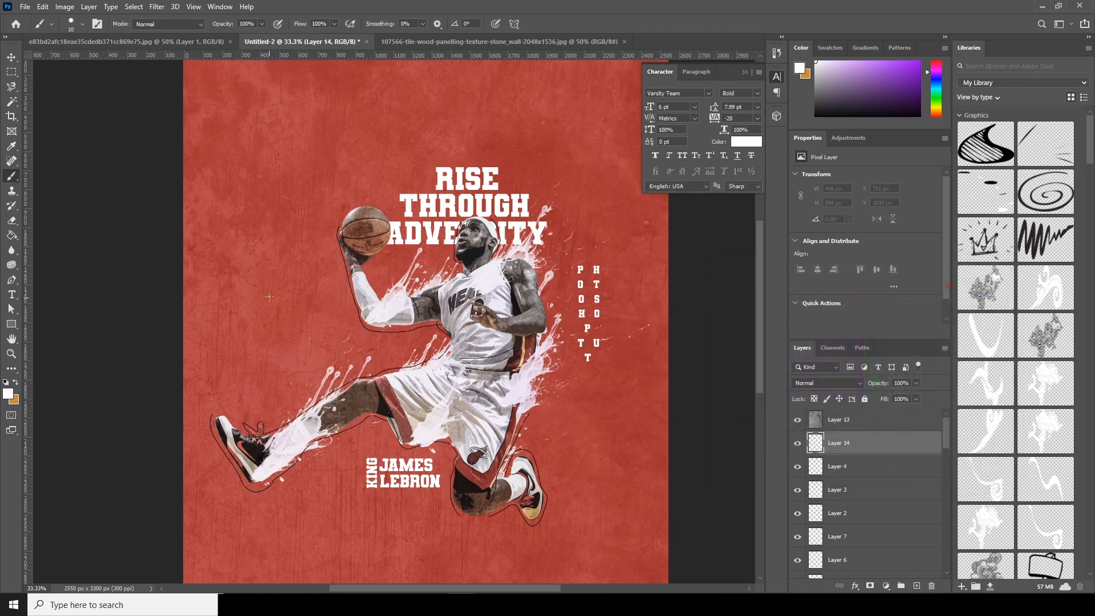
Paint thin white motion strokes beside the raised forearm and below the elbow, undoing the first attempt
key(ctrl+plus)
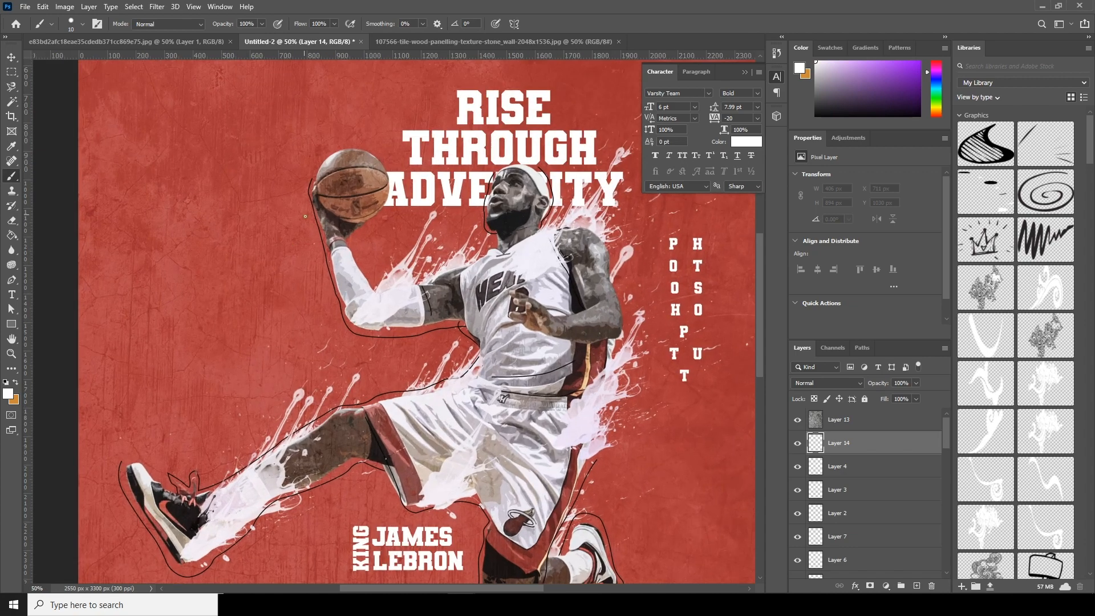
drag(278, 189, 336, 353)
key(ctrl+z)
drag(300, 197, 338, 345)
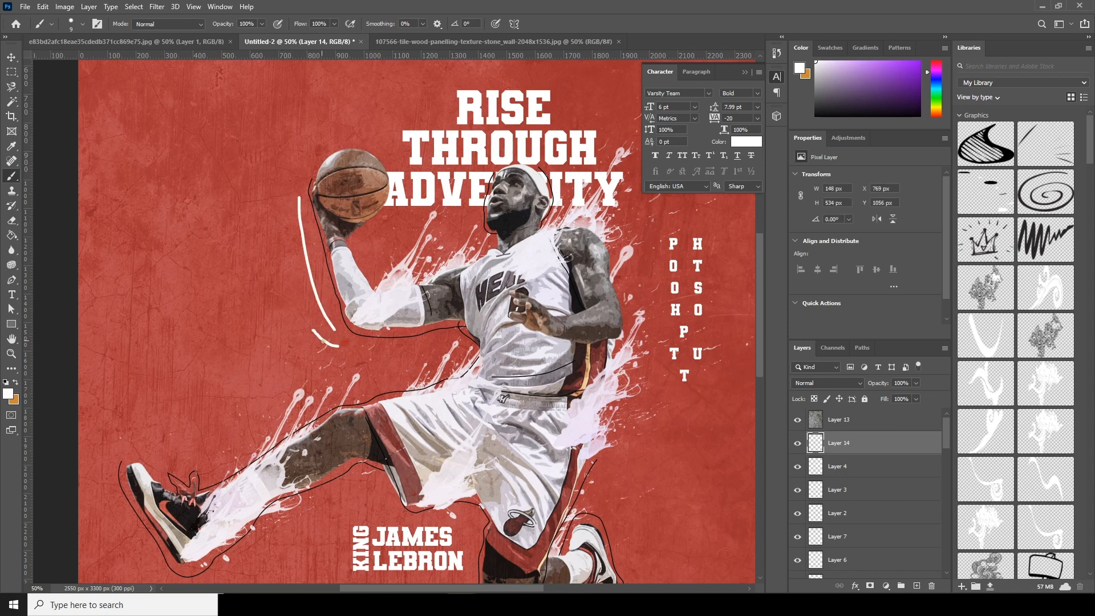
Paint white motion strokes beside the front shoe's sole and toe and beneath the shorts leg, undoing the first attempt
mouse_move(215, 411)
mouse_down()
mouse_move(317, 303)
mouse_move(337, 266)
mouse_up()
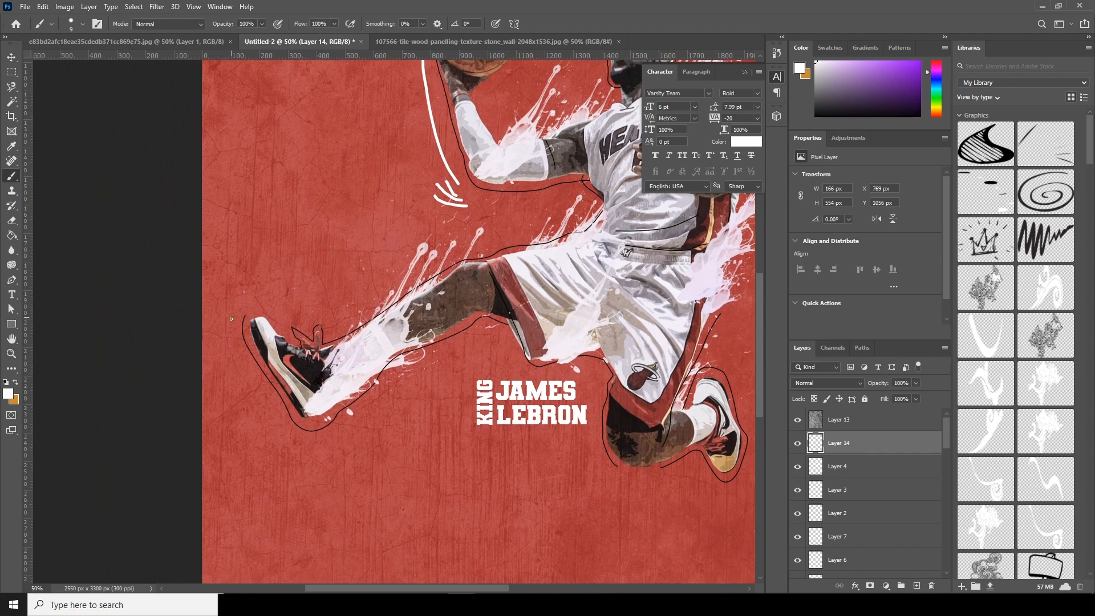
drag(235, 260, 260, 348)
key(ctrl+z)
drag(224, 312, 276, 409)
drag(505, 341, 528, 368)
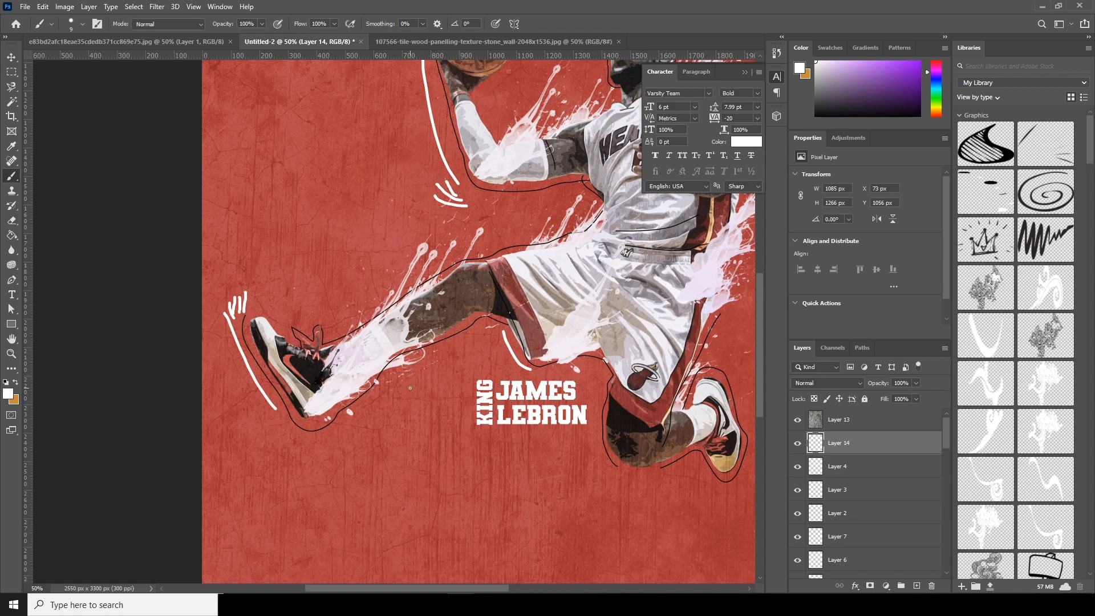
Paint white motion strokes beneath the front shoe and along the outer side and toe of the rear shoe
drag(315, 441, 368, 420)
drag(498, 457, 303, 418)
drag(524, 311, 542, 364)
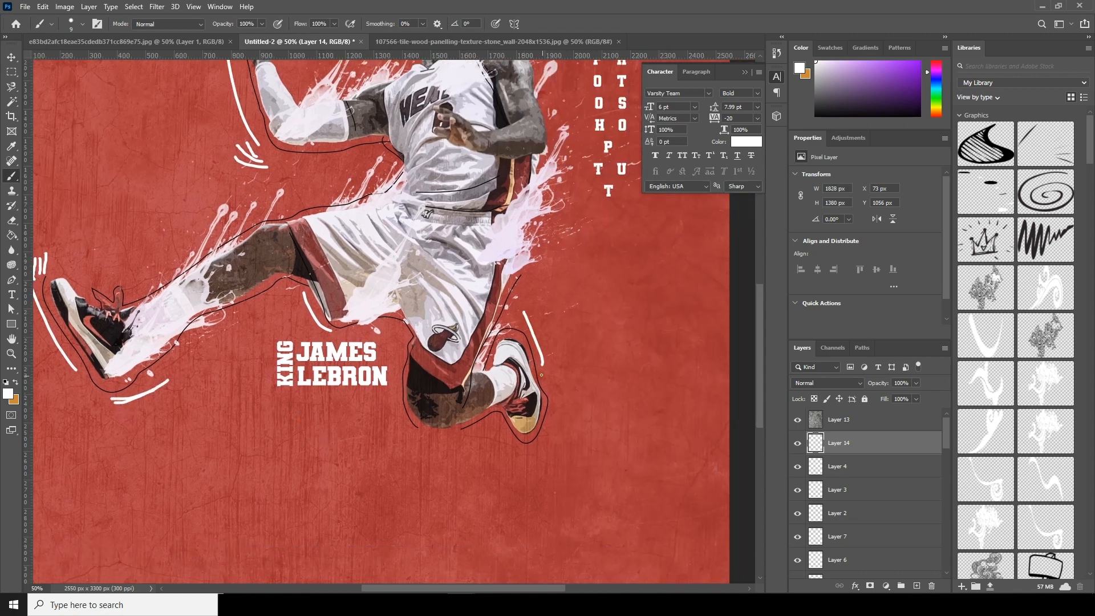
drag(527, 308, 541, 366)
mouse_move(514, 446)
mouse_down()
mouse_move(533, 456)
mouse_move(552, 436)
mouse_up()
Add a new layer above the stroke layer and paint small white accent marks around both shoes and along the shorts
click(917, 586)
drag(398, 314, 410, 342)
mouse_move(505, 415)
mouse_down()
mouse_move(521, 442)
mouse_move(543, 418)
mouse_up()
mouse_move(130, 401)
mouse_down()
mouse_move(122, 381)
mouse_move(144, 376)
mouse_move(139, 364)
mouse_move(113, 387)
mouse_up()
mouse_move(309, 213)
mouse_down()
mouse_move(338, 206)
mouse_move(319, 211)
mouse_up()
Paint short white strokes beside the raised hand and curved strokes across the basketball's lower part
scroll(452, 176, up, 3)
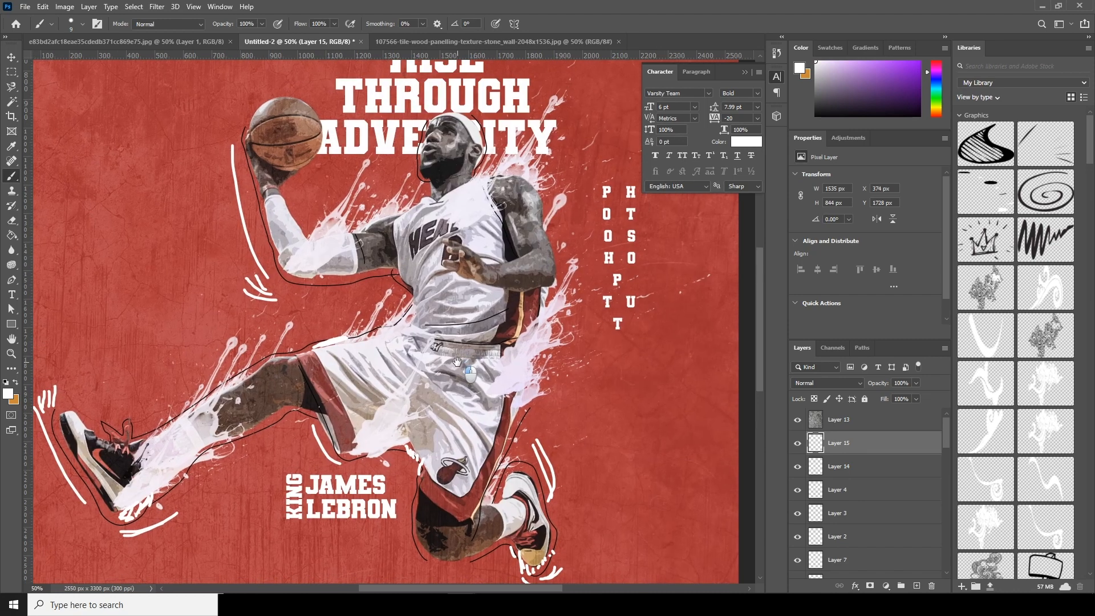
mouse_move(235, 127)
mouse_down()
mouse_move(237, 142)
mouse_move(297, 152)
mouse_move(294, 164)
mouse_up()
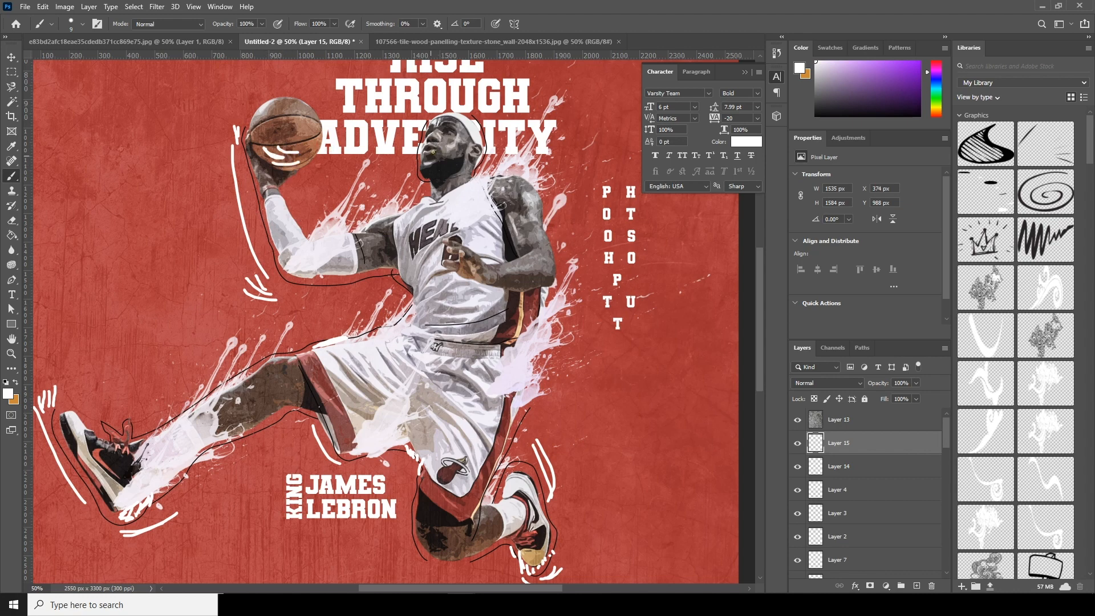
drag(318, 139, 308, 163)
key(ctrl+minus)
key(ctrl+minus)
key(ctrl+minus)
key(ctrl+minus)
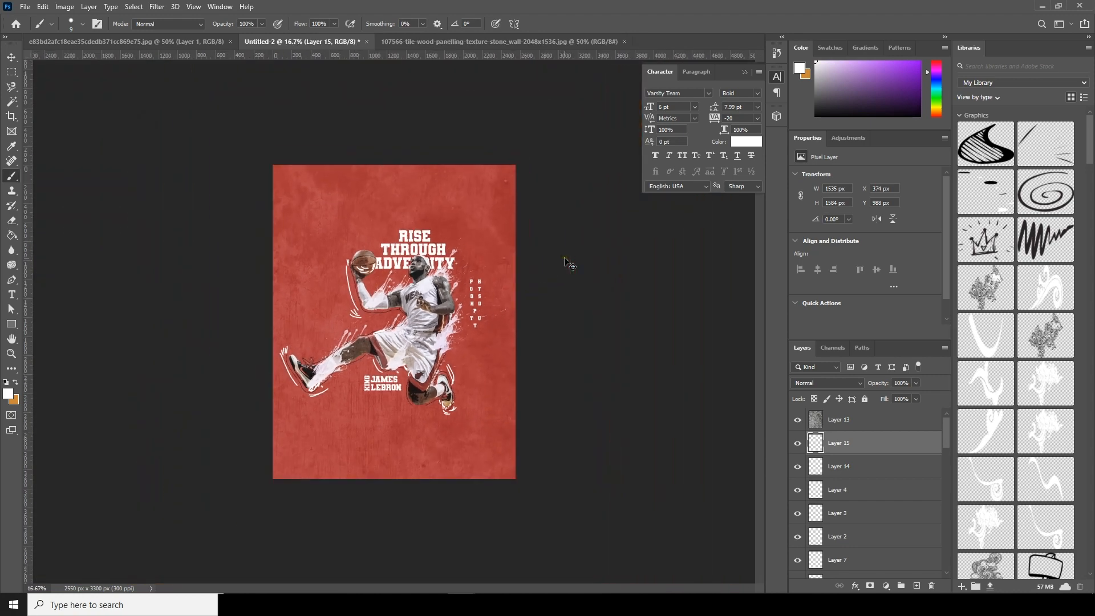
key(ctrl+plus)
key(ctrl+plus)
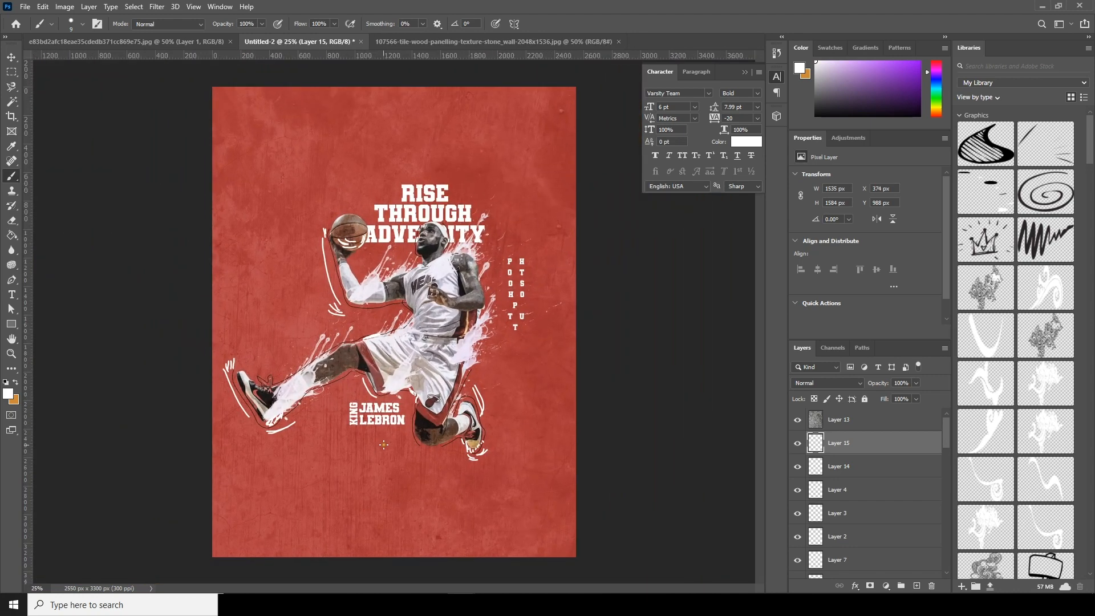
Paint curved white strokes beneath the rear knee, and add short strokes over the shorts on a new layer
drag(407, 432, 425, 458)
key(ctrl+minus)
key(ctrl+plus)
drag(433, 379, 443, 391)
drag(363, 354, 385, 354)
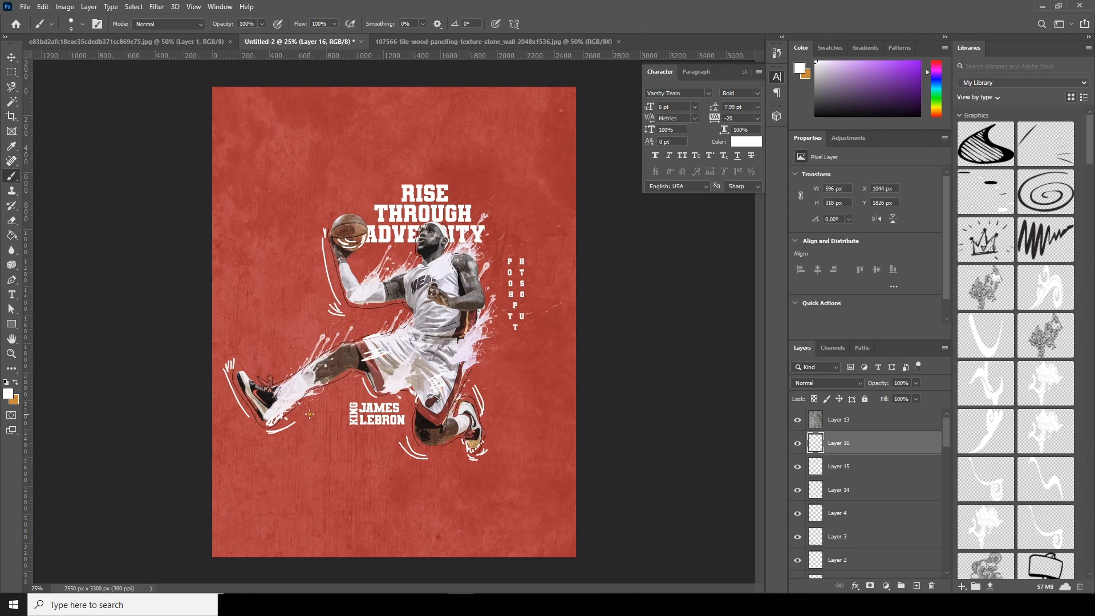
Paint short white accent strokes beside the KING lettering and in the red area behind the shorts
drag(327, 410, 328, 424)
drag(502, 355, 494, 372)
key(ctrl+minus)
key(ctrl+minus)
key(ctrl+plus)
key(ctrl+plus)
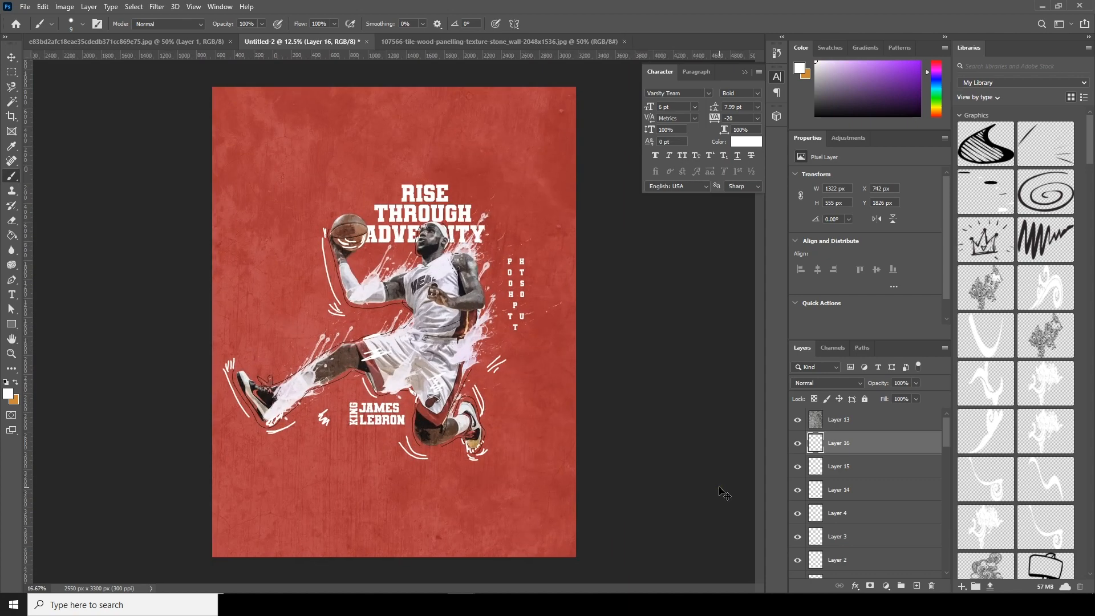